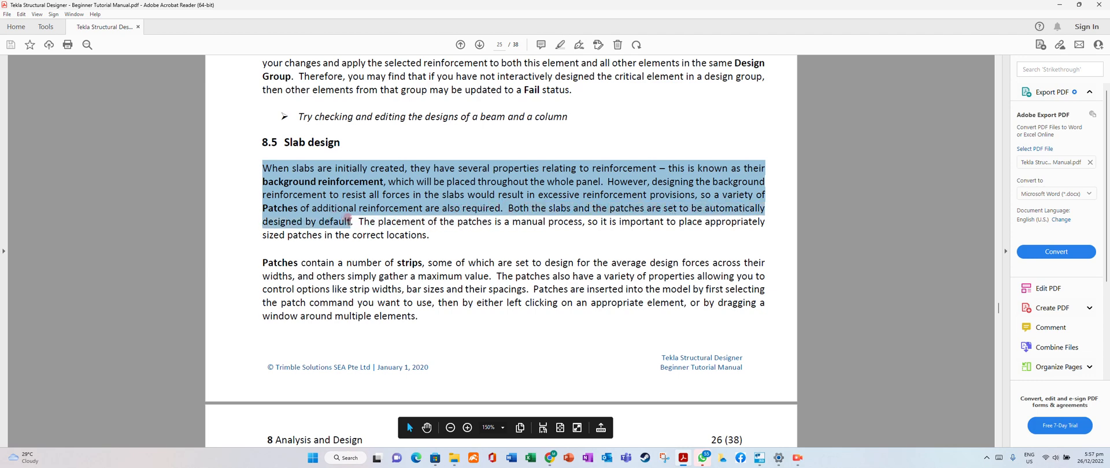
Step: Read the manual's section 8.5 on slab design, covering background reinforcement and how patches are placed
left_click_drag(351, 221, 417, 311)
left_click(437, 306)
scroll(600, 209, "down", 5)
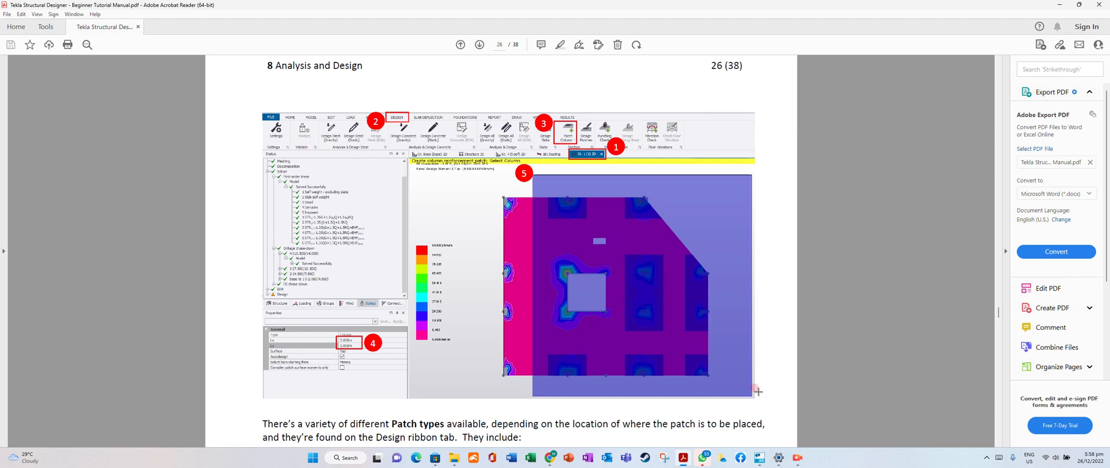
Step: Switch to Tekla Structural Designer and display FE chase-down 2D result contours in the St. 8 (Roof) 2D view
left_click(758, 461)
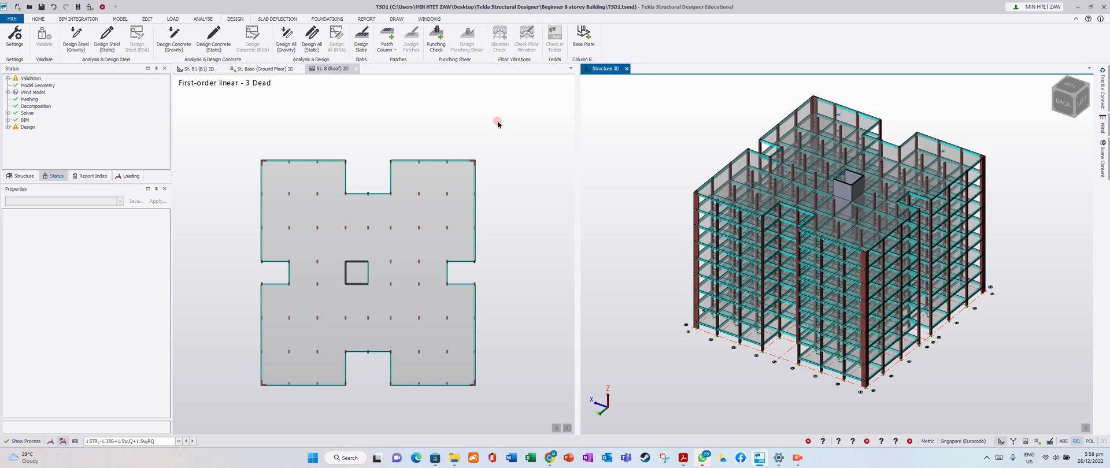
left_click(334, 69)
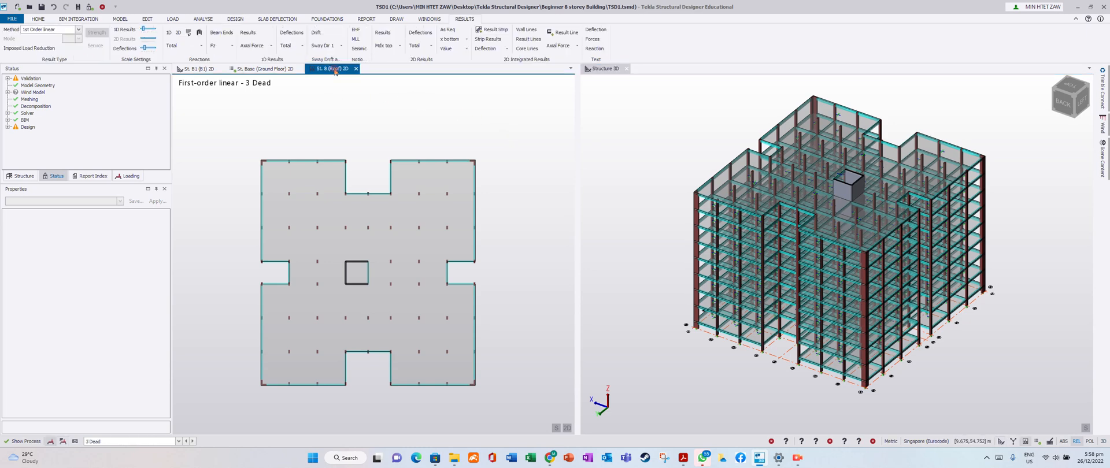
right_click(372, 203)
left_click(322, 100)
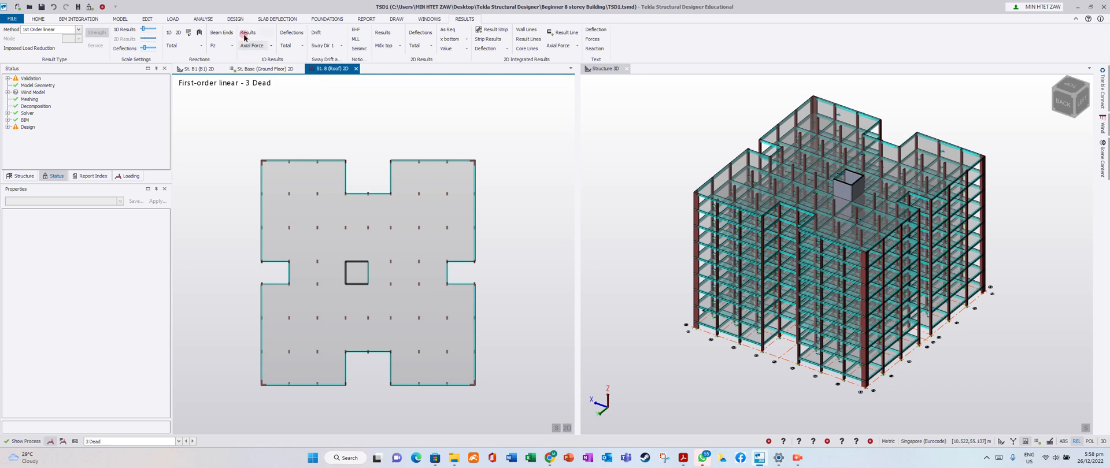
left_click(78, 29)
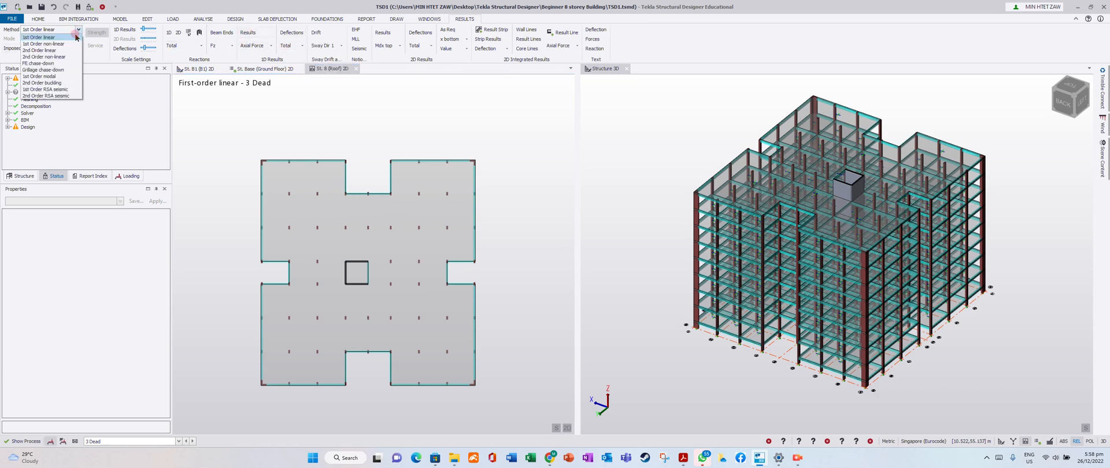
left_click(43, 64)
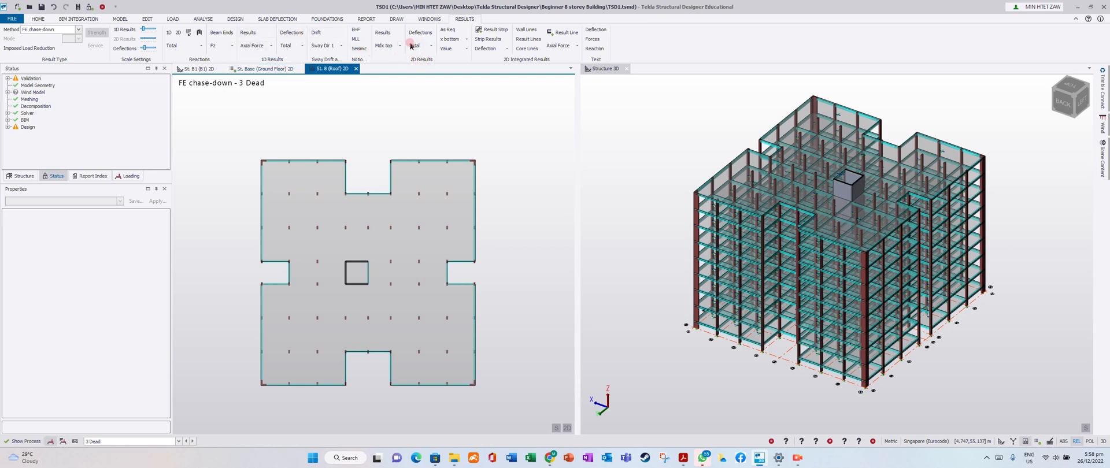
left_click(388, 35)
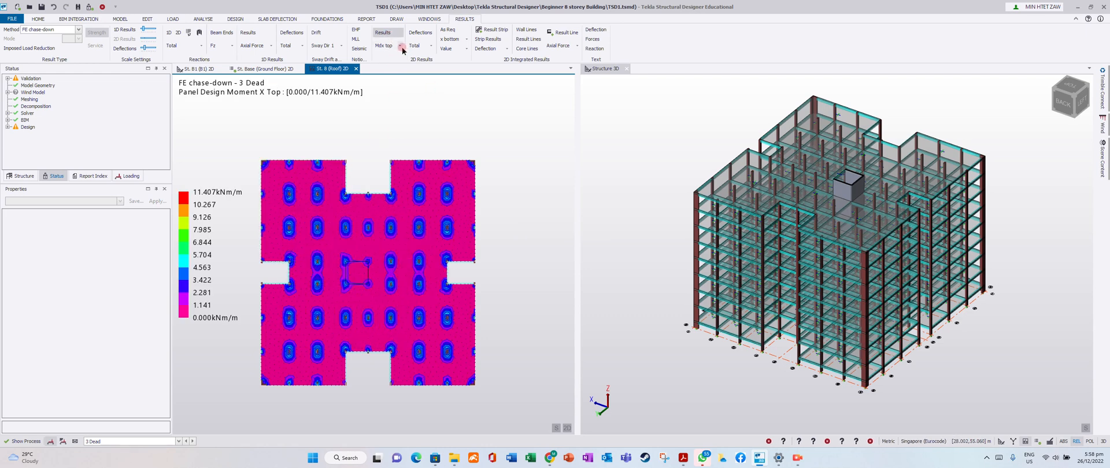
Step: Compare the roof slab's Mdx bottom and Mdx top design moment contours, finishing on Mdx top
left_click(401, 46)
left_click(404, 64)
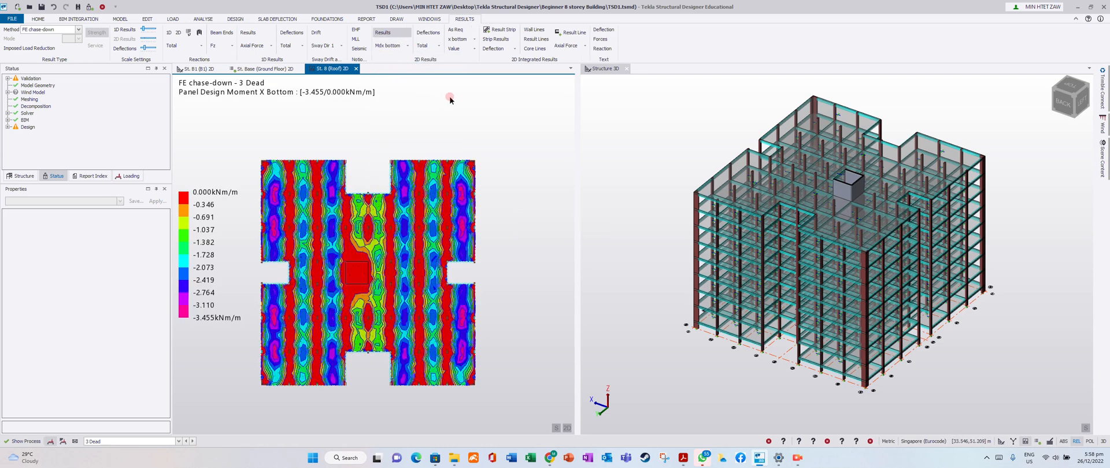
left_click(406, 47)
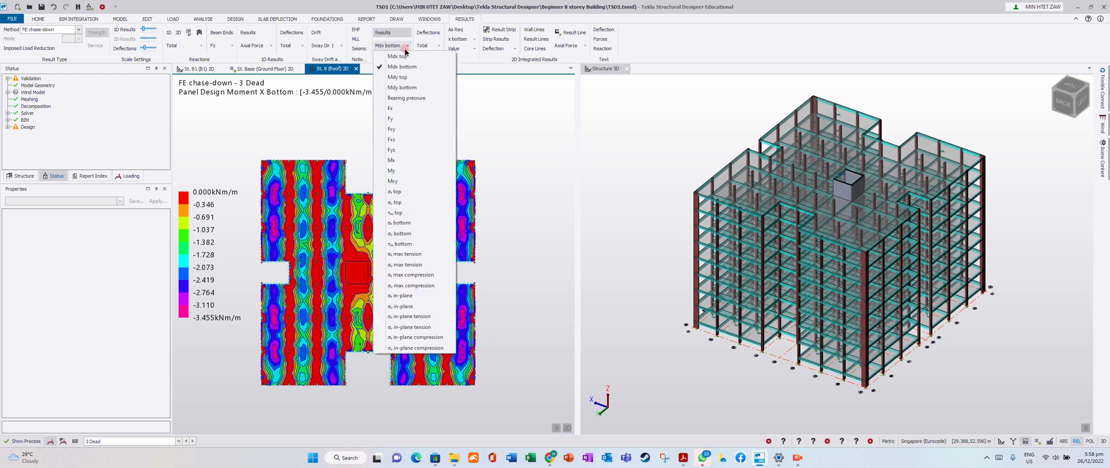
left_click(404, 57)
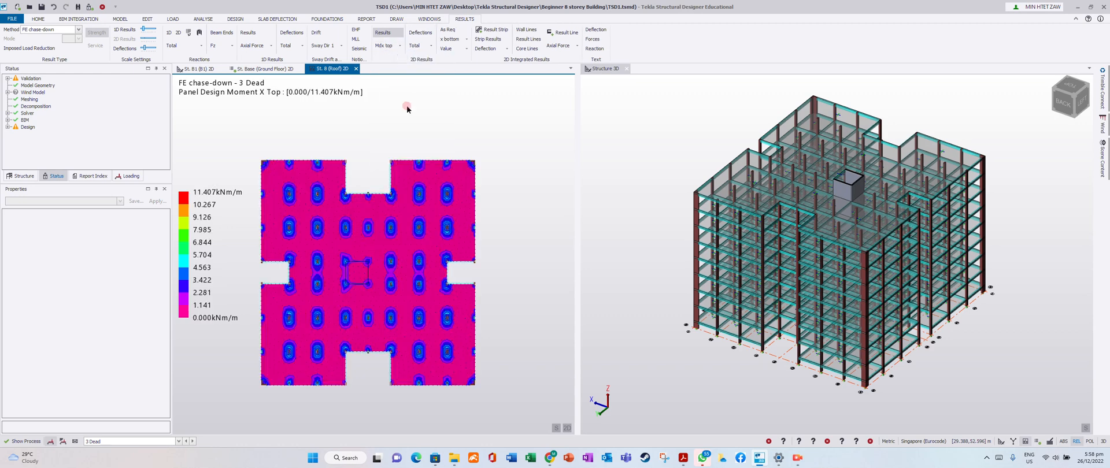
Step: Inspect the Mdx top moments and slab data around the columns and openings of the roof slab
mouse_move(296, 188)
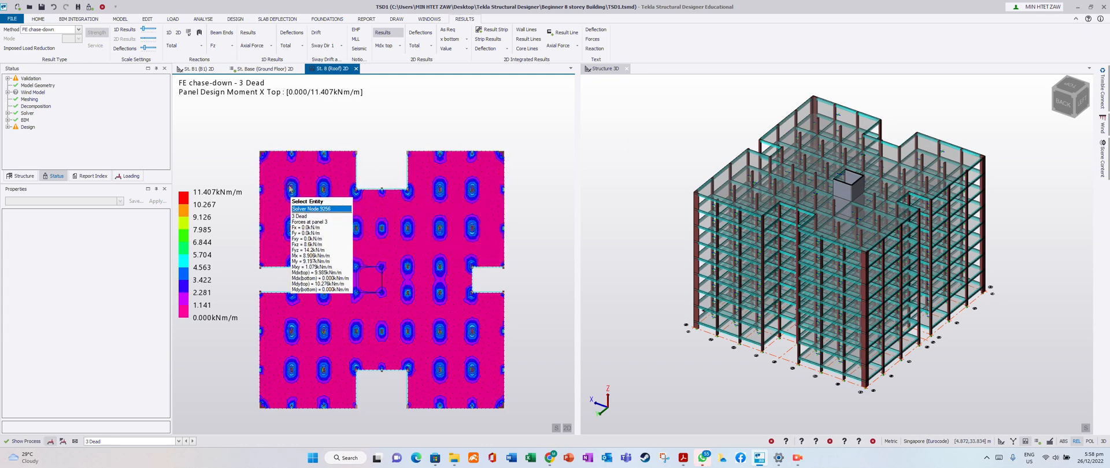
mouse_move(466, 183)
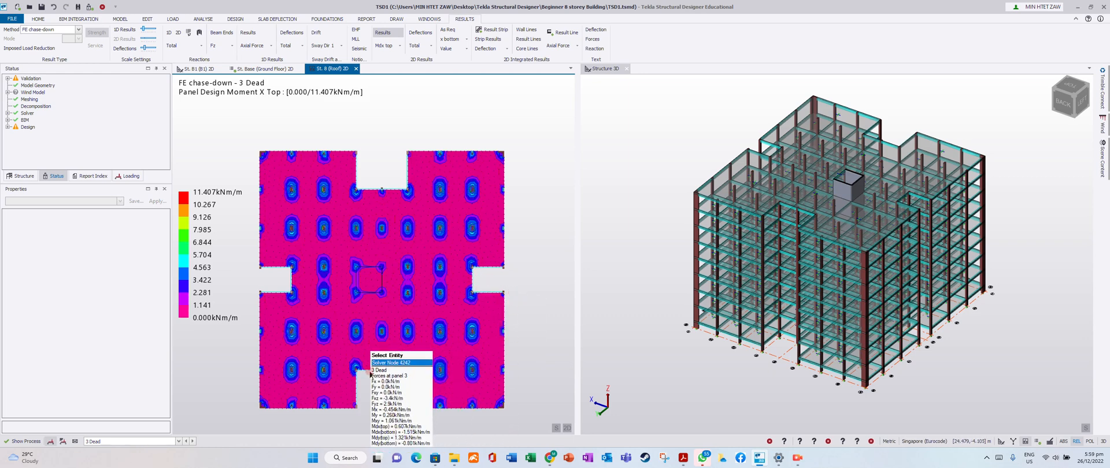
scroll(317, 361, "up", 2)
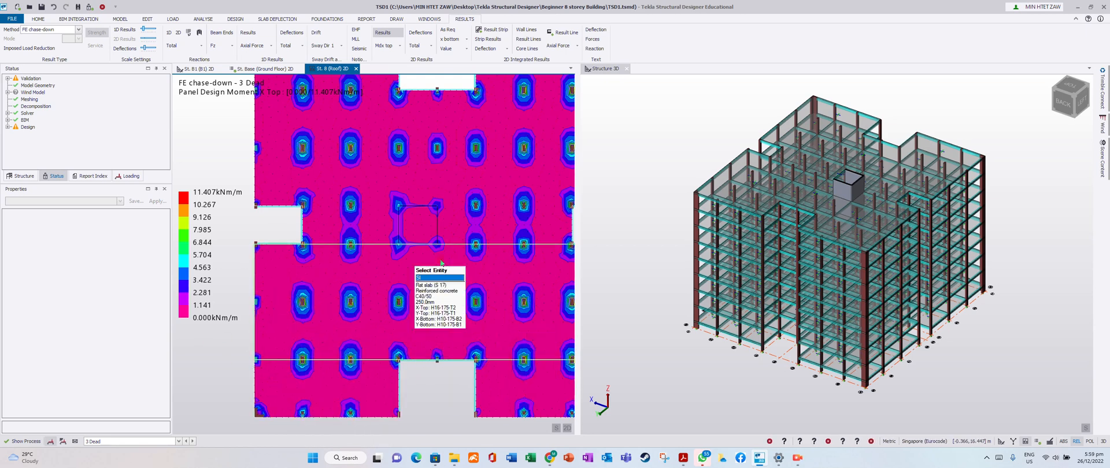
scroll(300, 313, "up", 2)
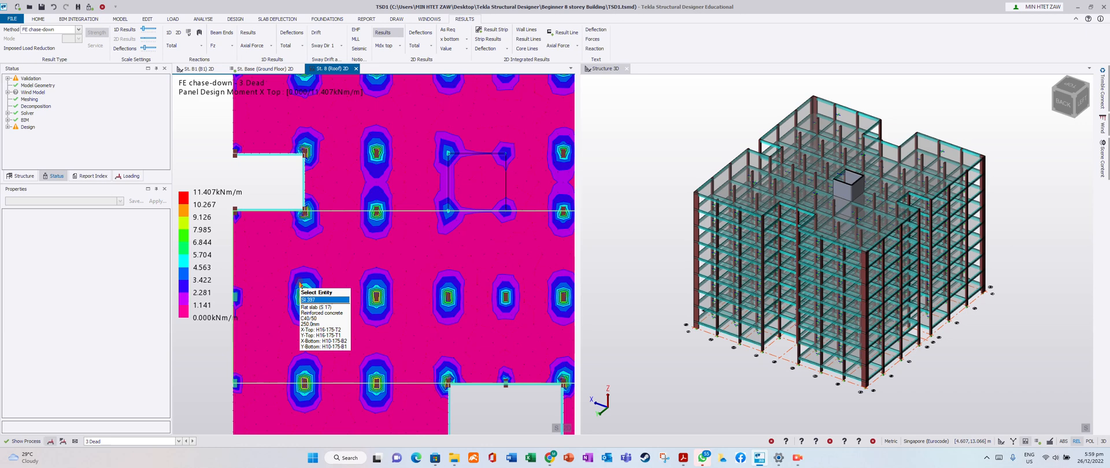
scroll(298, 291, "down", 3)
scroll(297, 291, "down", 1)
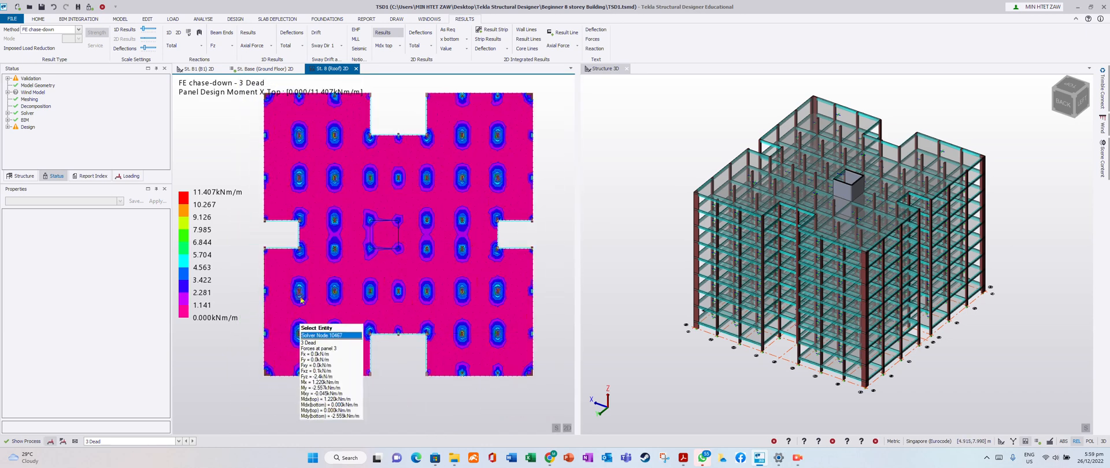
Step: Start the Patch Column command and set the patch dimensions Lx and Ly to 3.000 m
left_click(235, 24)
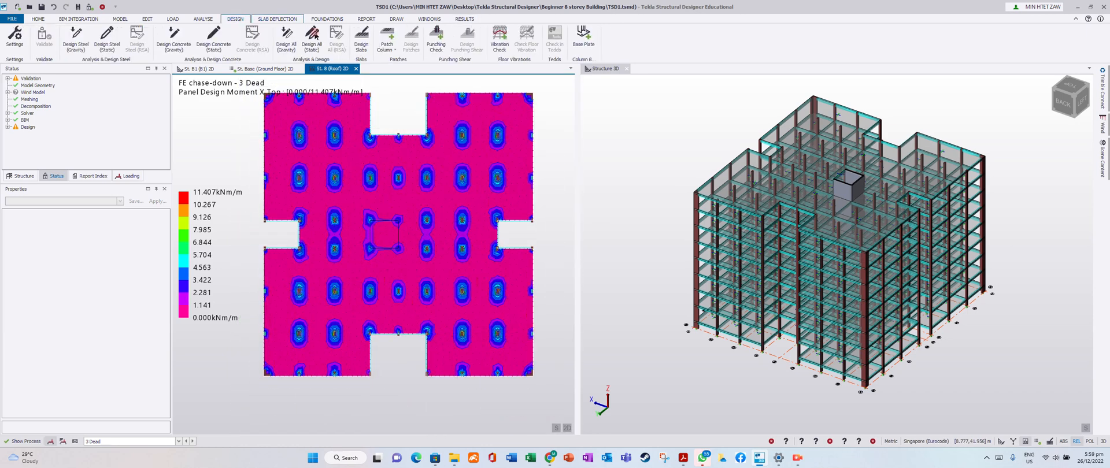
scroll(359, 296, "down", 1)
scroll(359, 296, "up", 1)
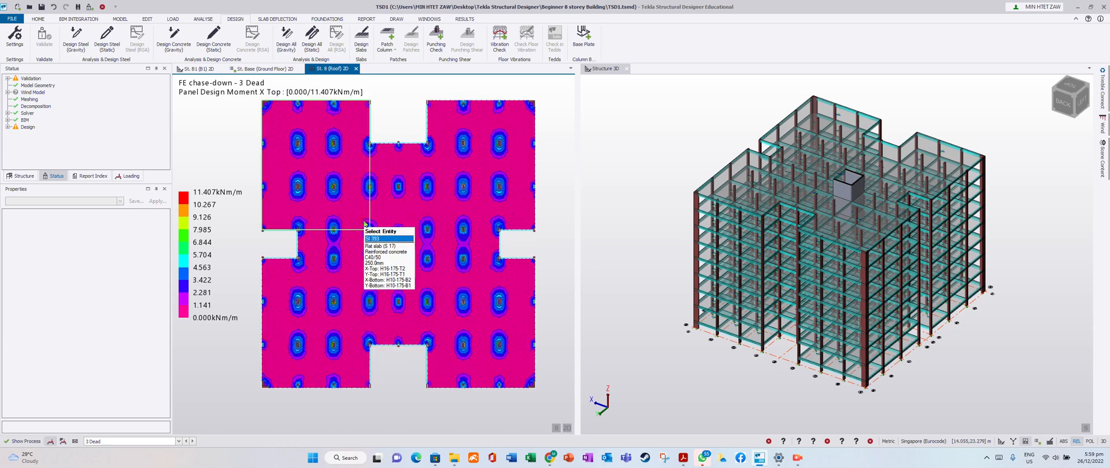
left_click(387, 48)
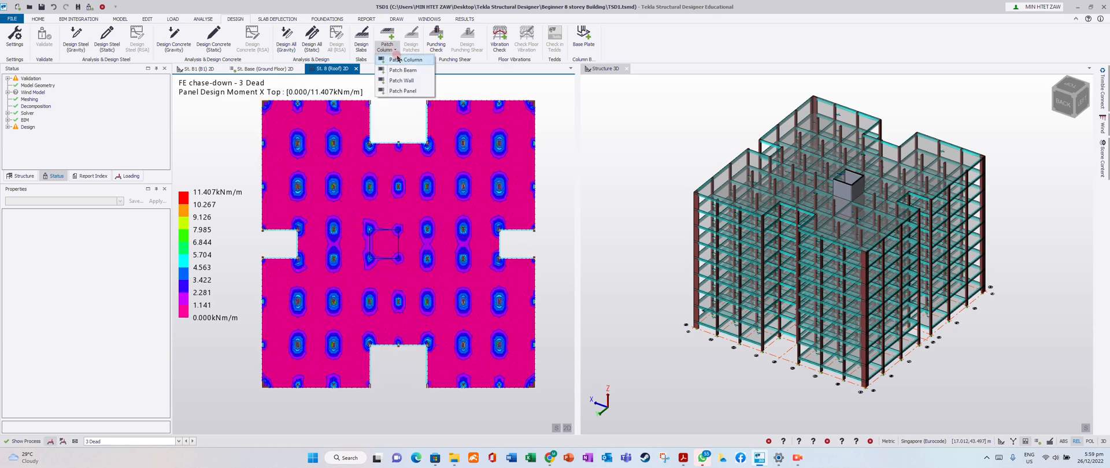
left_click(397, 58)
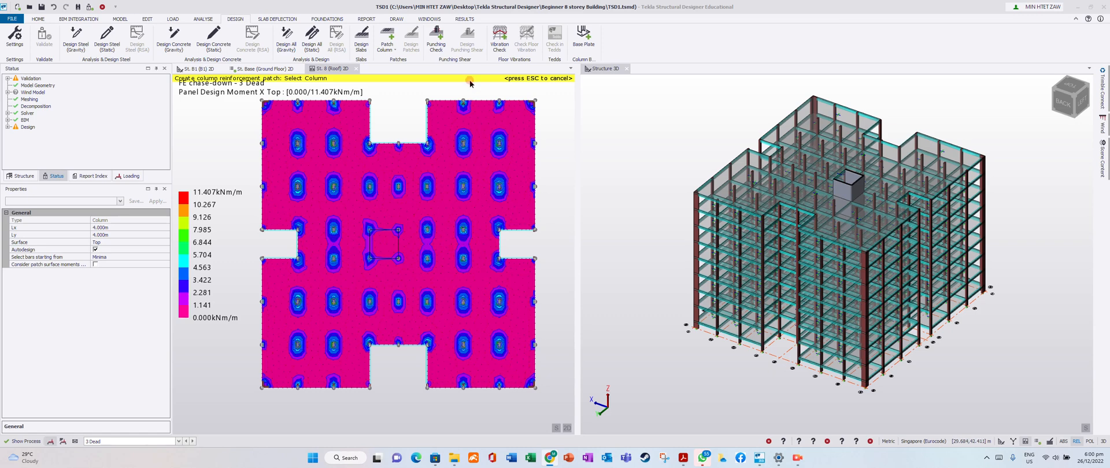
left_click(395, 47)
left_click(393, 48)
left_click(394, 48)
left_click(403, 59)
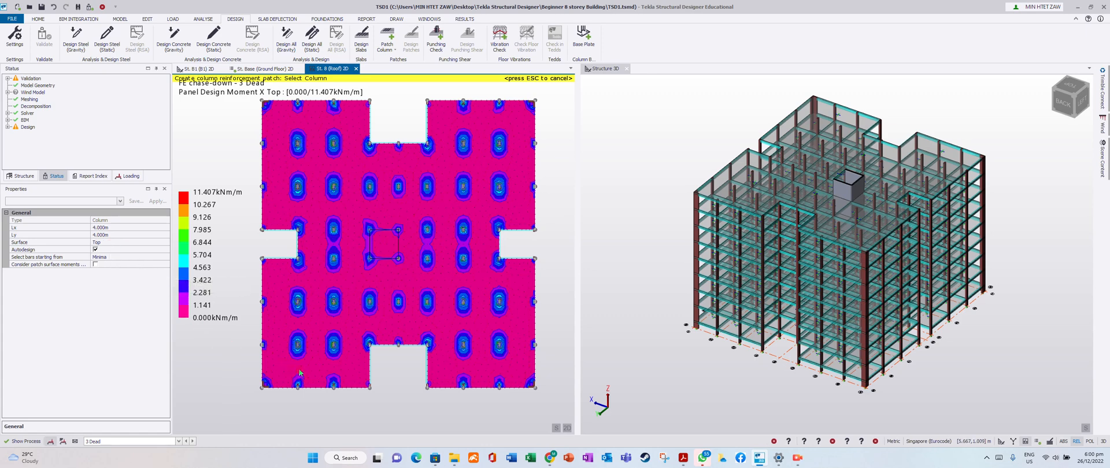
left_click(116, 227)
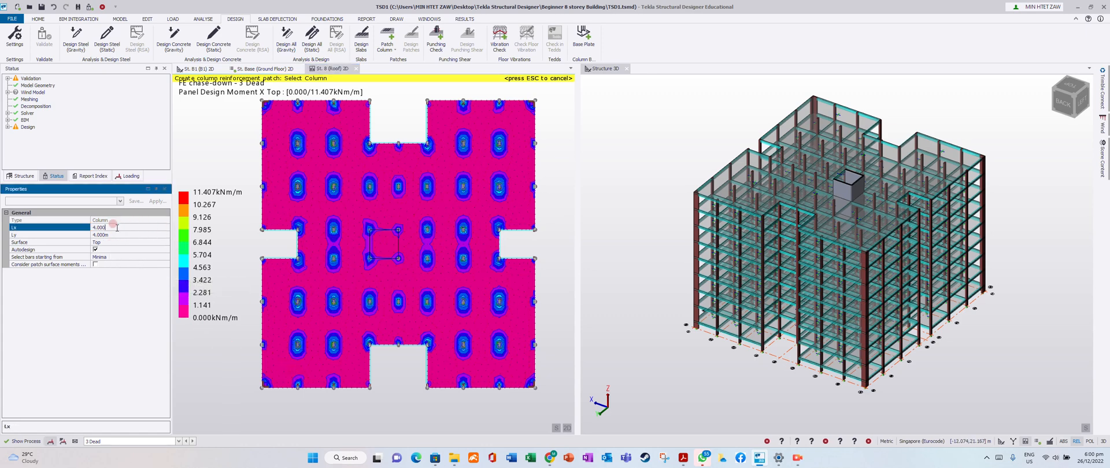
type("3")
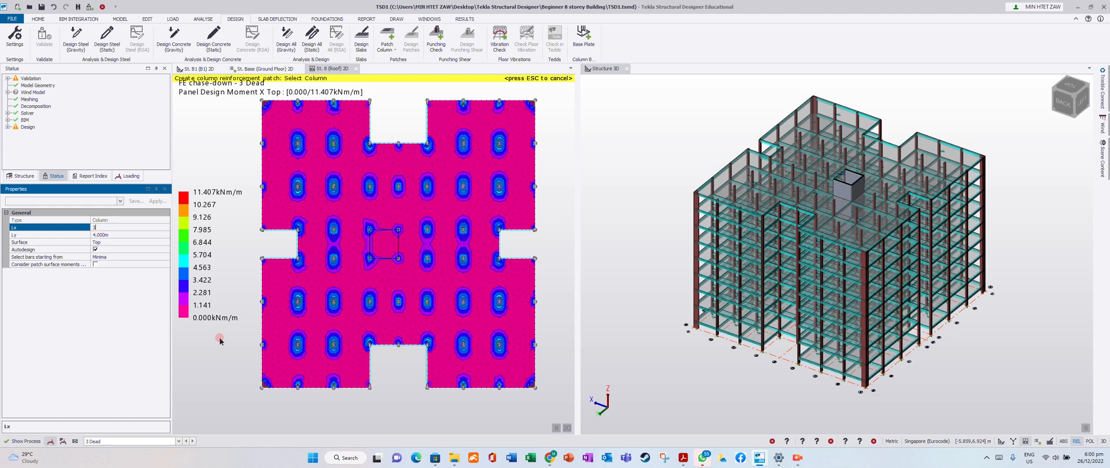
left_click(107, 234)
type("3")
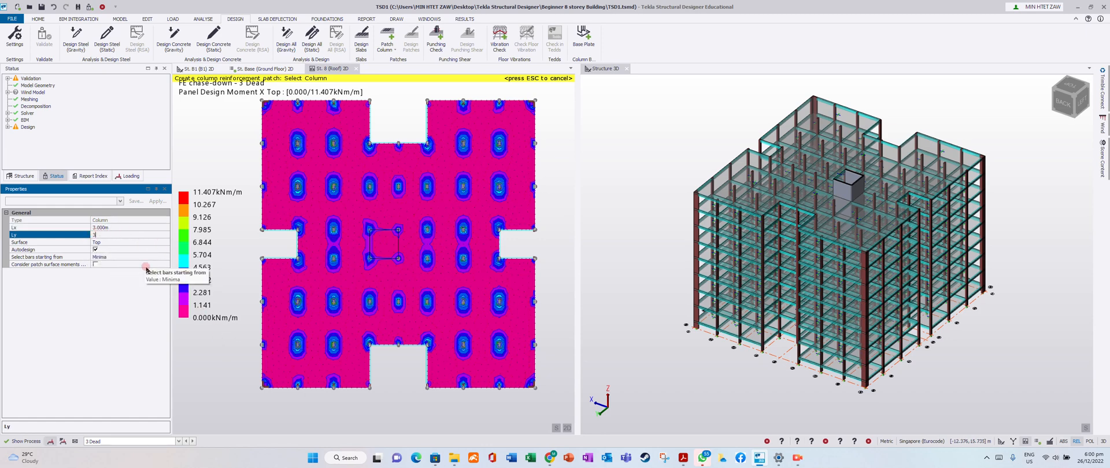
key("Return")
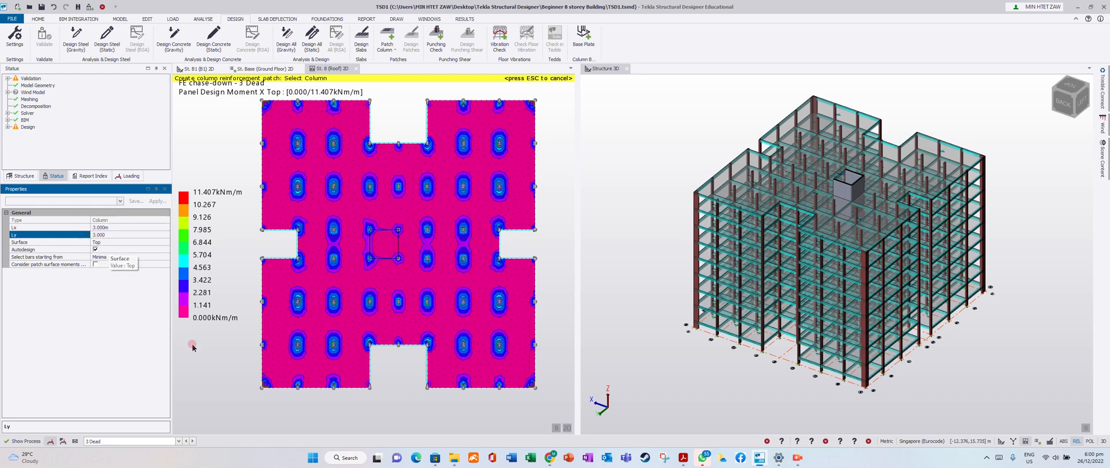
Step: Place 3 m column patches over the interior columns in the two lower rows of the roof slab
left_click(297, 345)
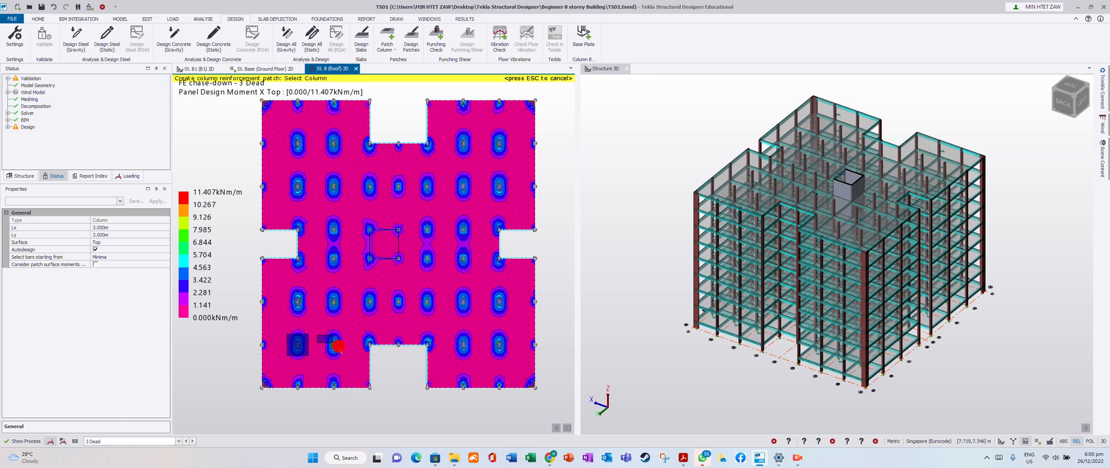
left_click(351, 352)
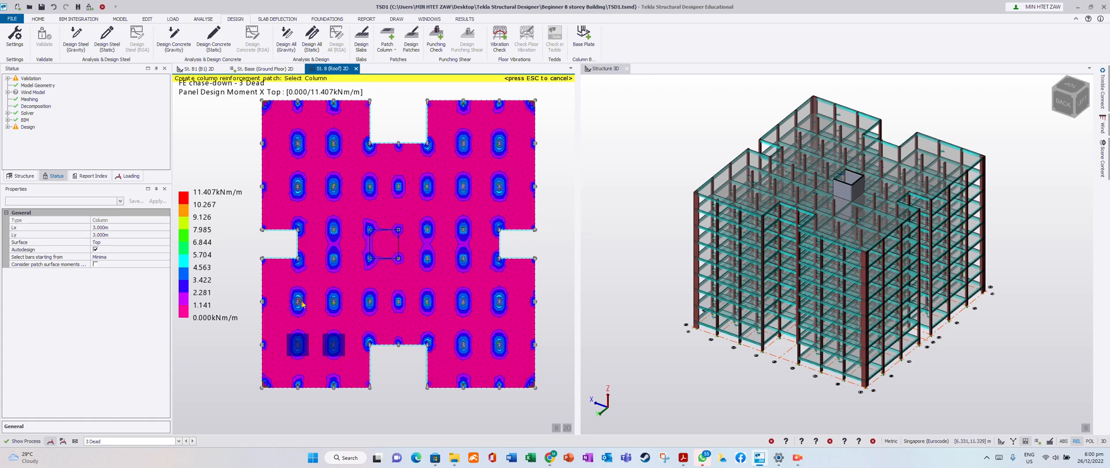
left_click(314, 314)
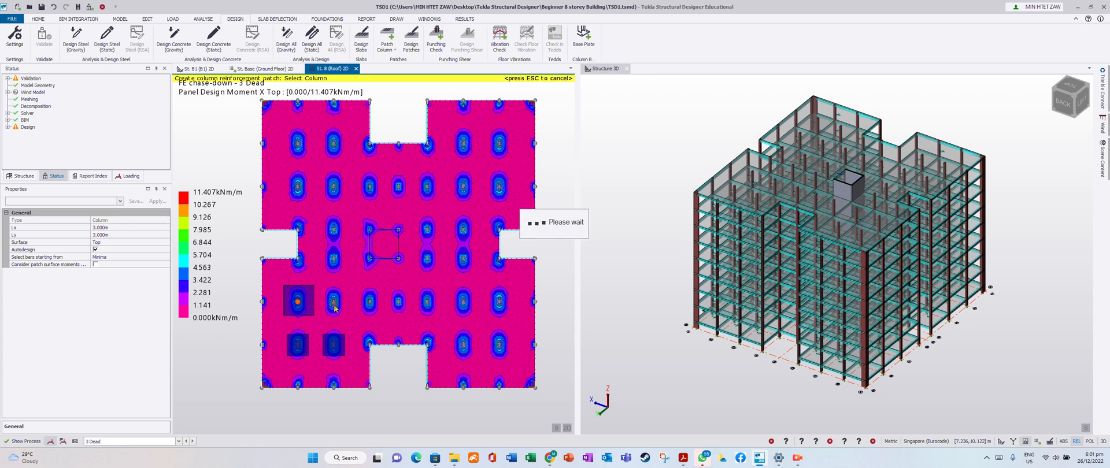
left_click(357, 315)
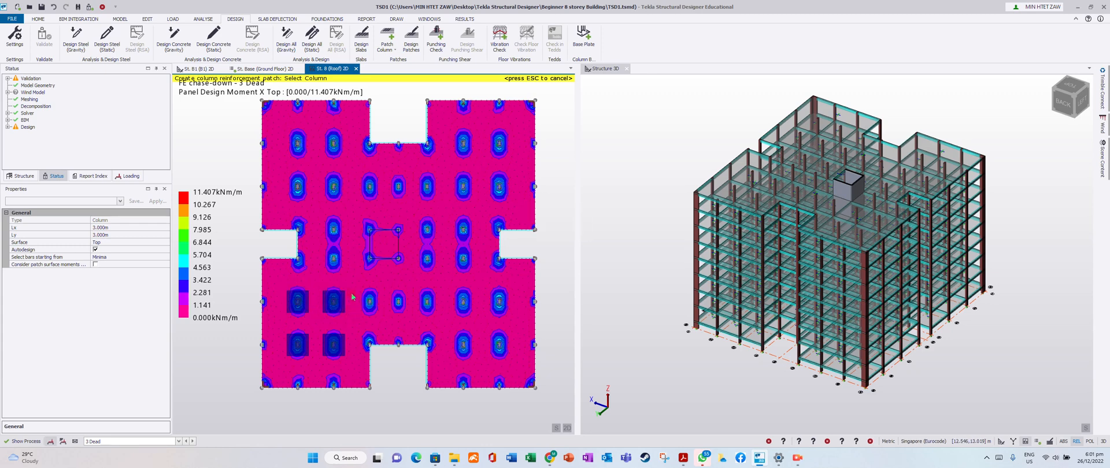
left_click(360, 296)
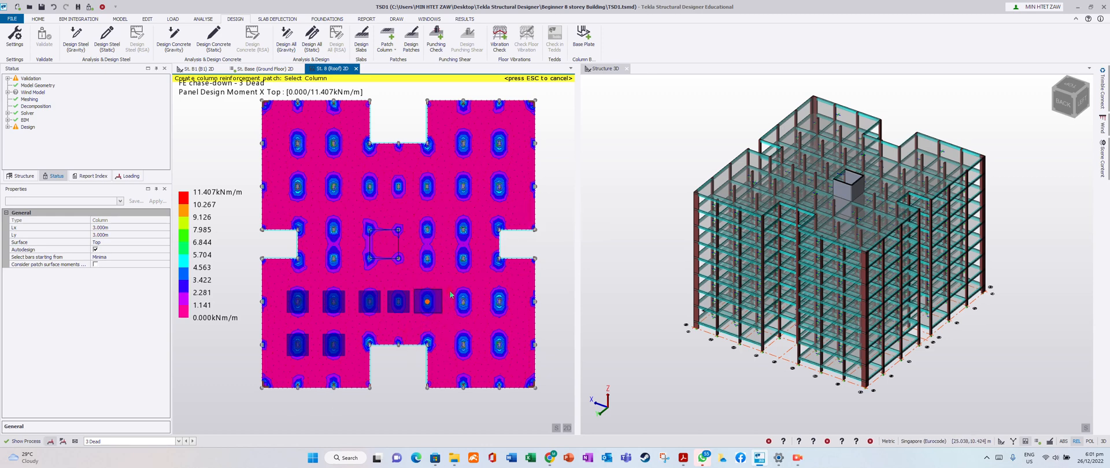
left_click(484, 286)
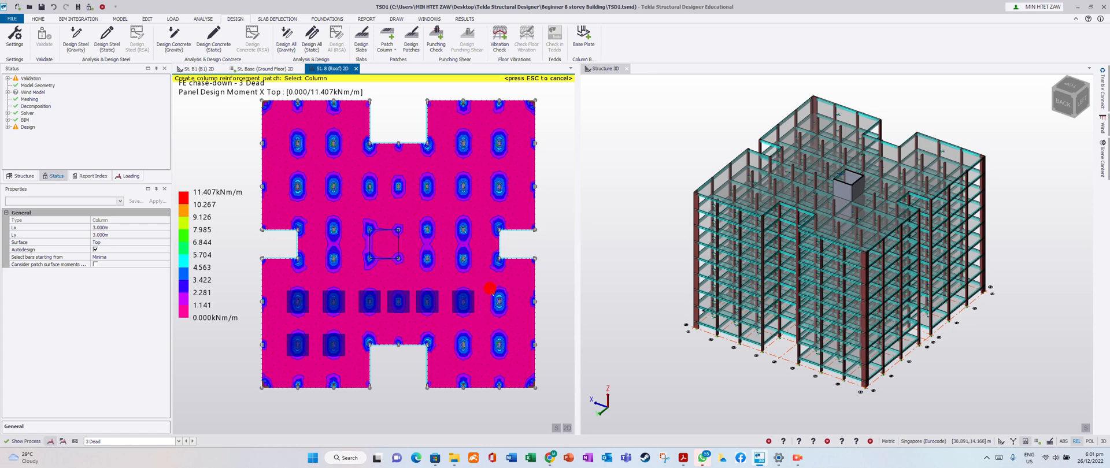
left_click(511, 359)
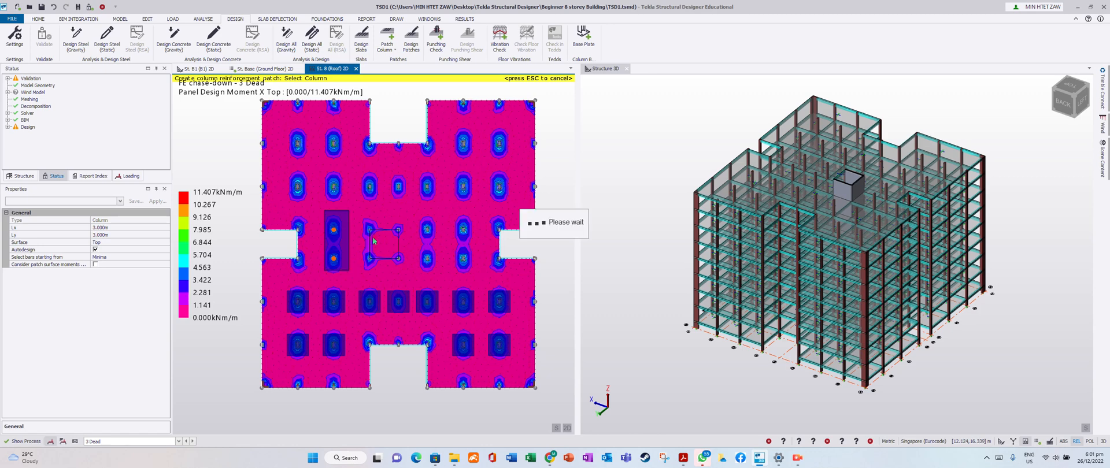
Step: Place 3 m column patches over the central columns beside the core and the interior columns in the two upper rows
left_click(415, 212)
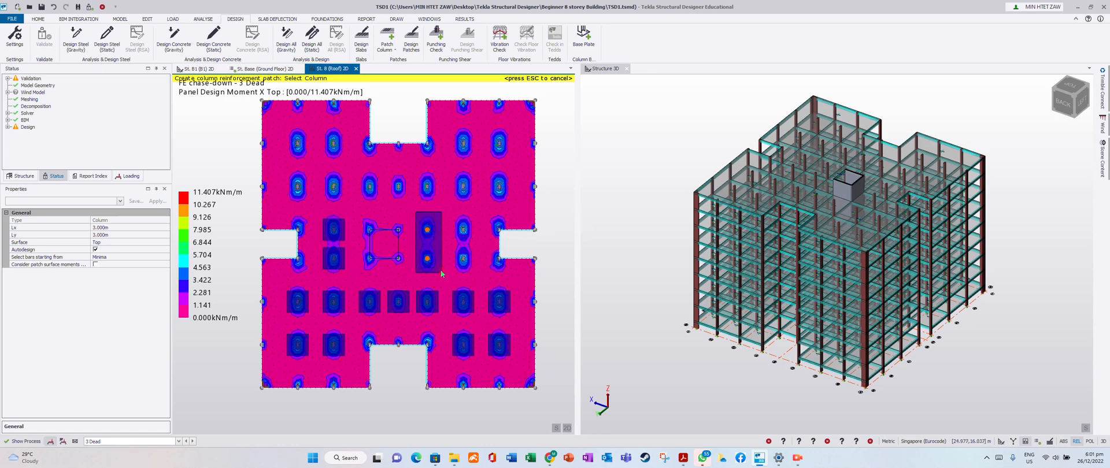
left_click_drag(459, 222, 474, 278)
left_click_drag(282, 169, 517, 206)
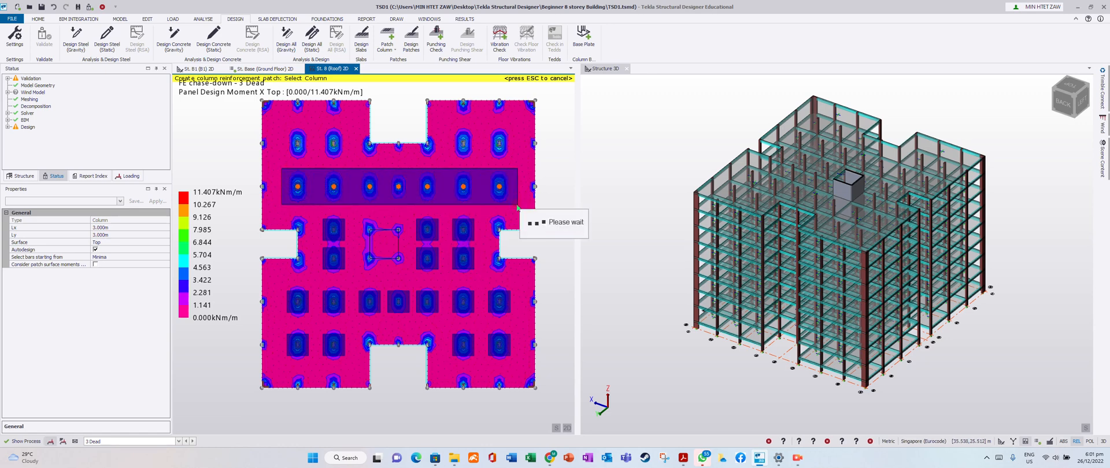
left_click_drag(286, 123, 347, 167)
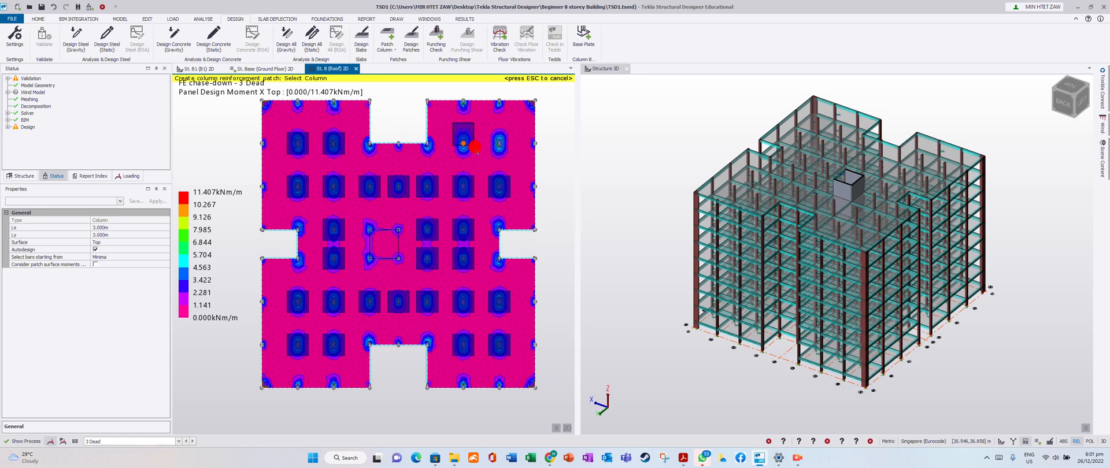
left_click_drag(475, 147, 506, 167)
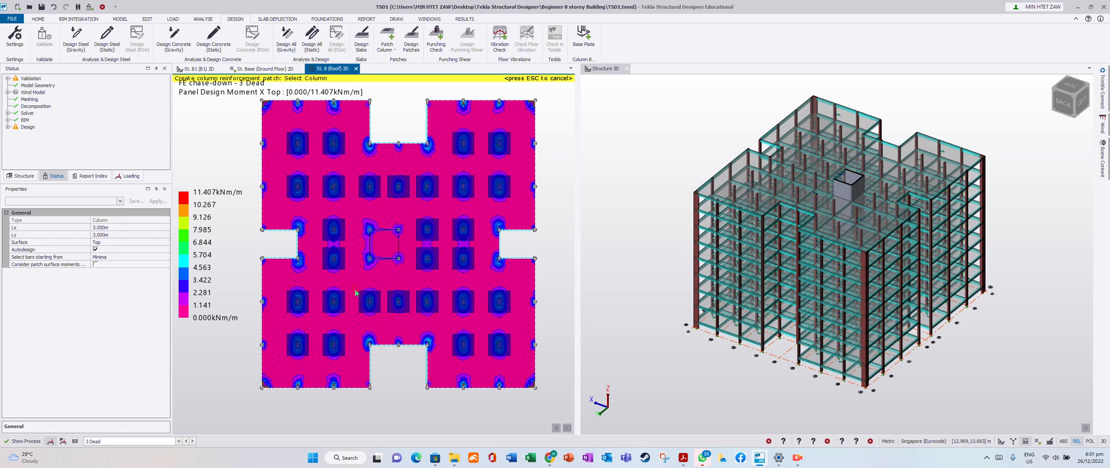
Step: Start the Patch Beam command and place 2 m wide top patches along the lower half of the roof slab's outer edges
left_click(394, 41)
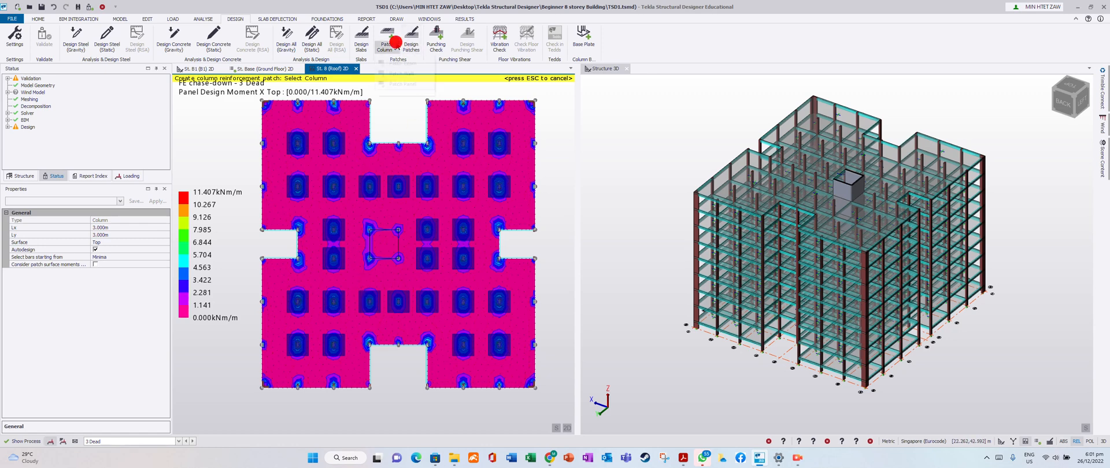
left_click(398, 65)
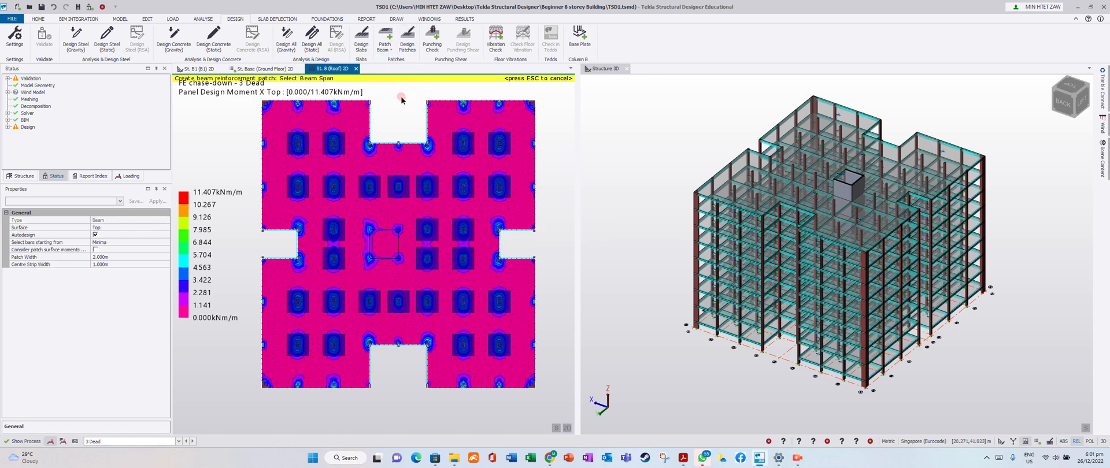
scroll(286, 97, "up", 1)
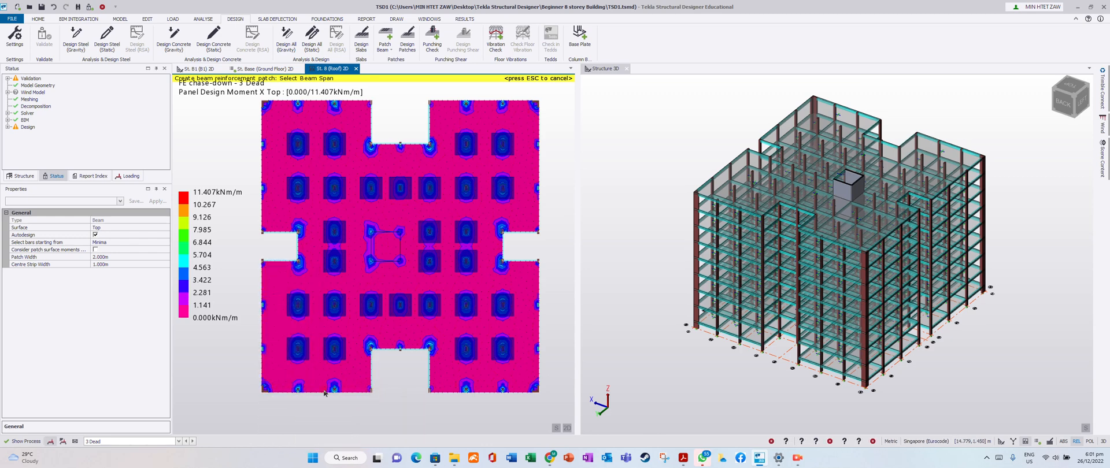
left_click(382, 55)
left_click(392, 71)
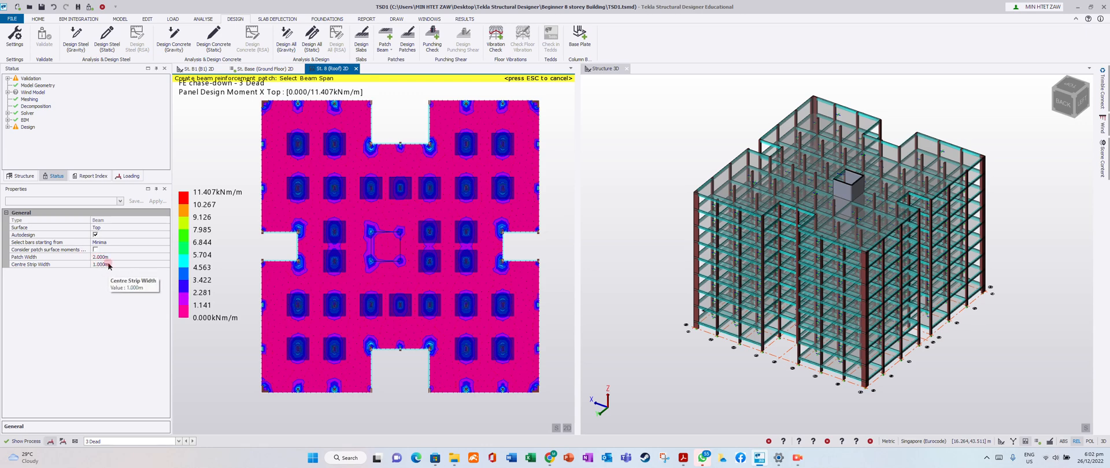
left_click_drag(244, 253, 279, 405)
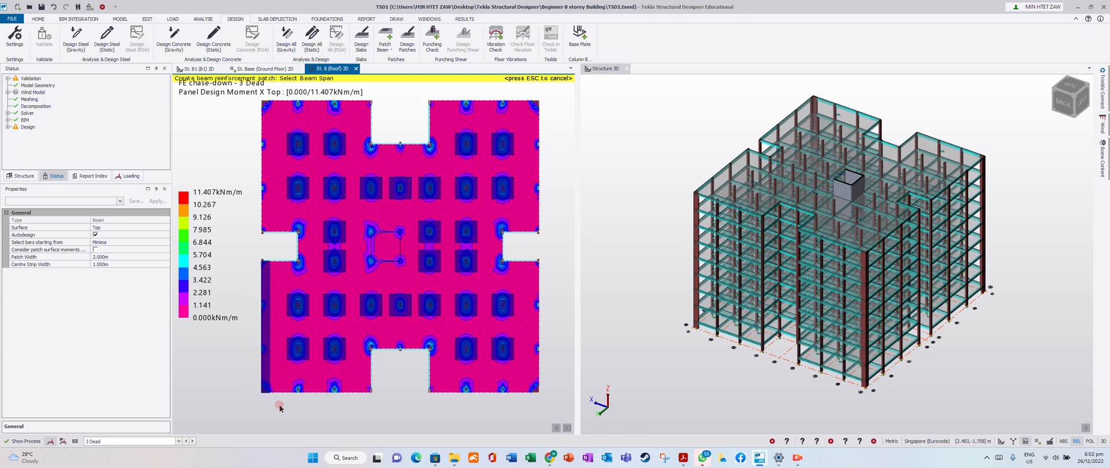
left_click_drag(240, 378, 384, 408)
left_click_drag(419, 378, 547, 406)
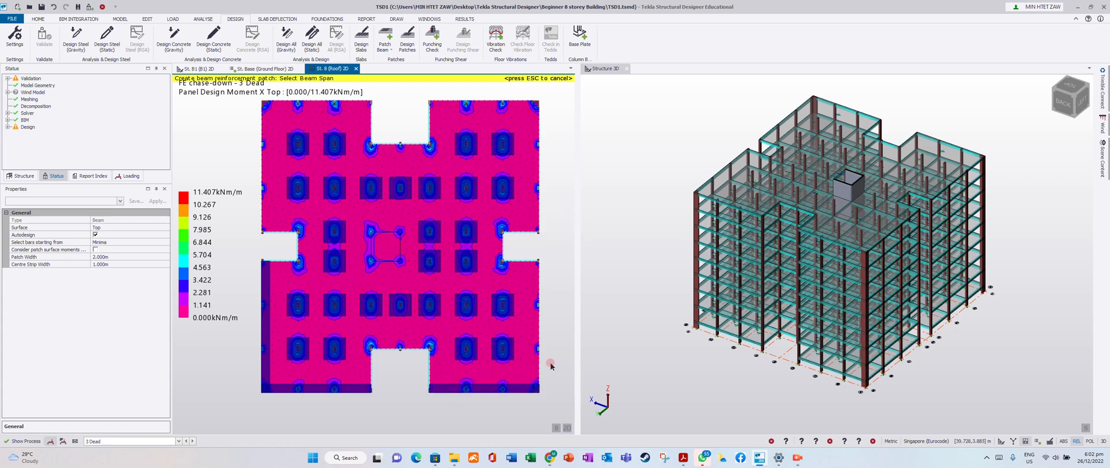
left_click_drag(526, 255, 559, 418)
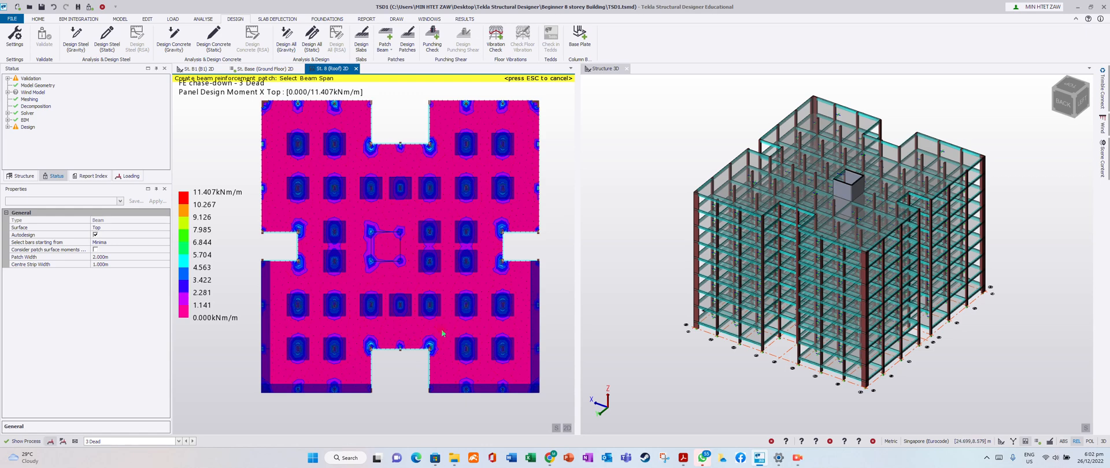
Step: Place beam patches along the edge beams of the left and right recesses in the roof slab
left_click_drag(248, 221, 309, 271)
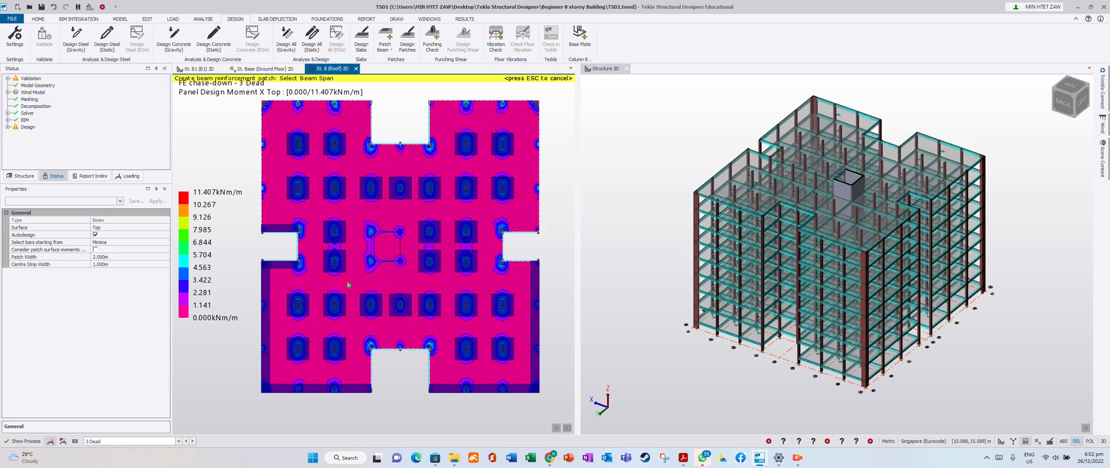
left_click_drag(490, 249, 554, 279)
left_click_drag(277, 214, 312, 276)
left_click(553, 227)
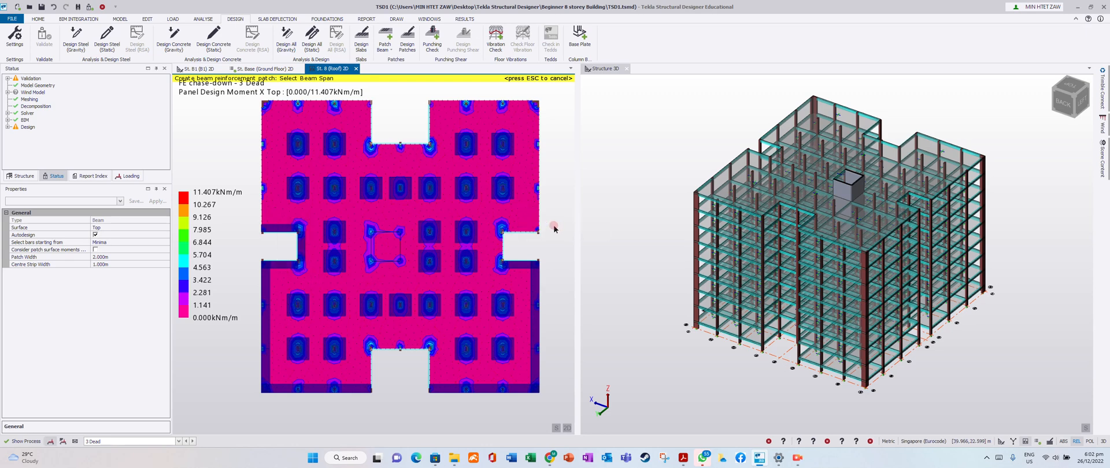
left_click_drag(494, 224, 562, 242)
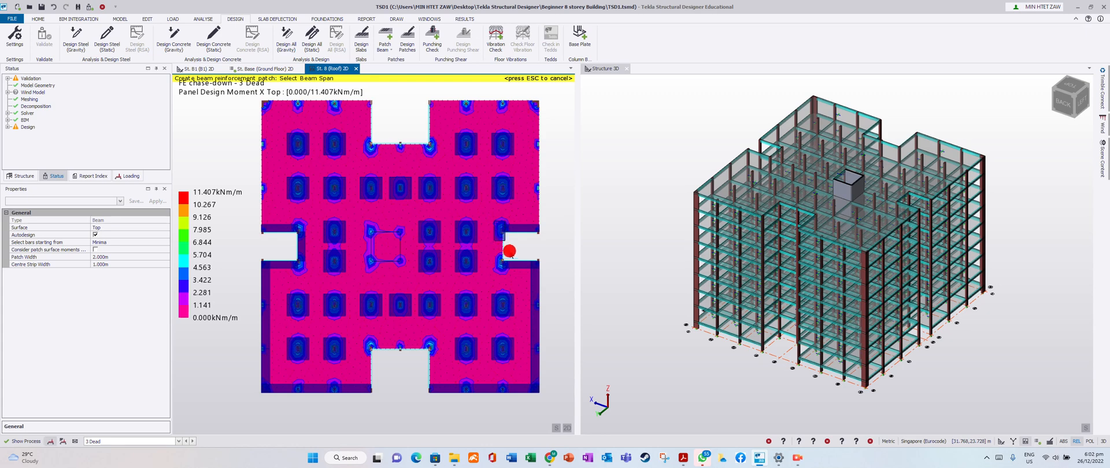
left_click(554, 272)
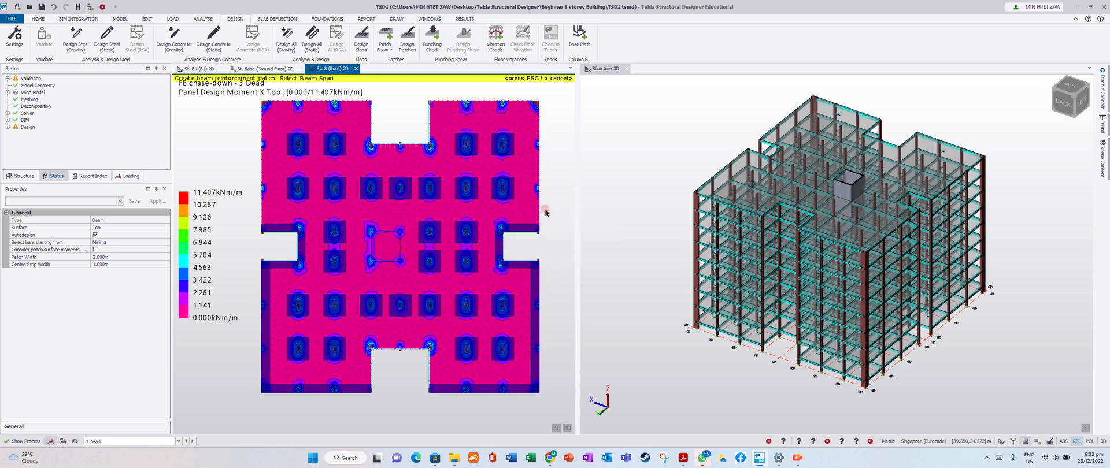
Step: Place beam patches along the upper half of the roof slab's outer edges and on the beam closing the core's right side
left_click_drag(255, 100, 388, 123)
left_click_drag(257, 99, 278, 242)
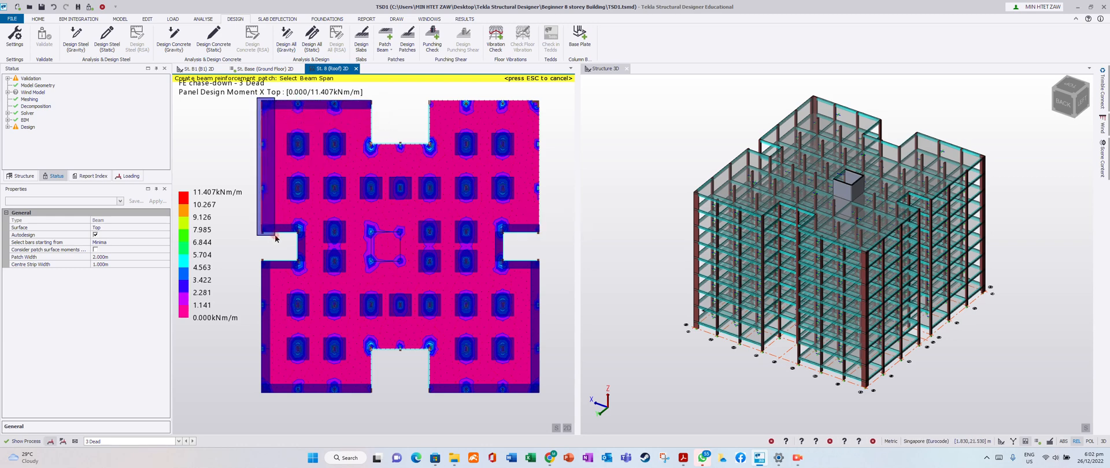
left_click(538, 99)
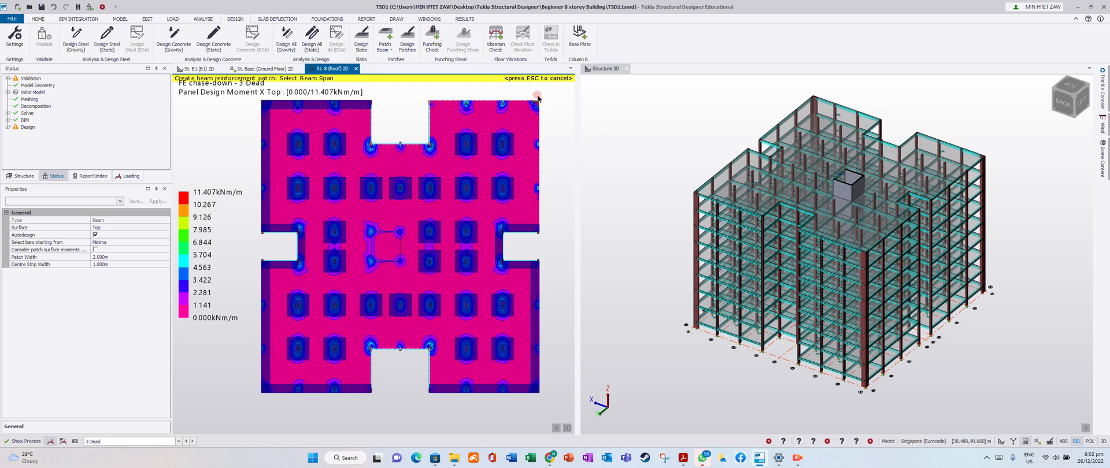
left_click(533, 239)
left_click_drag(411, 91, 551, 120)
left_click(601, 177)
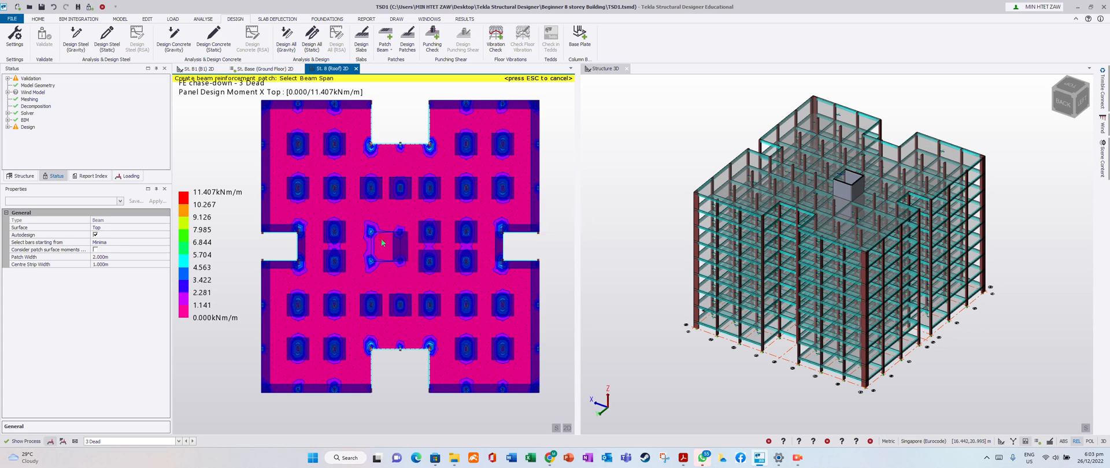
Step: Place beam patches along the edge beams of the upper and lower recesses in the roof slab
scroll(383, 219, "up", 1)
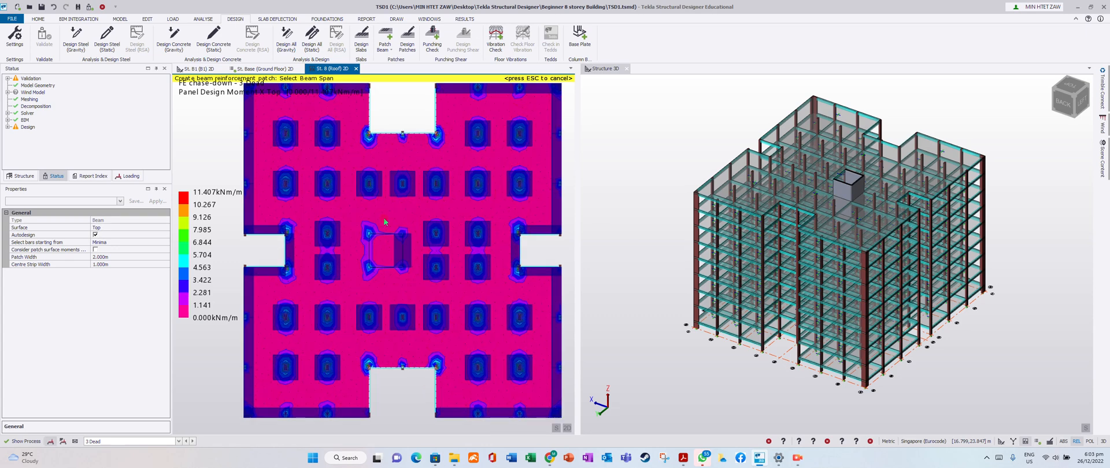
scroll(385, 221, "up", 1)
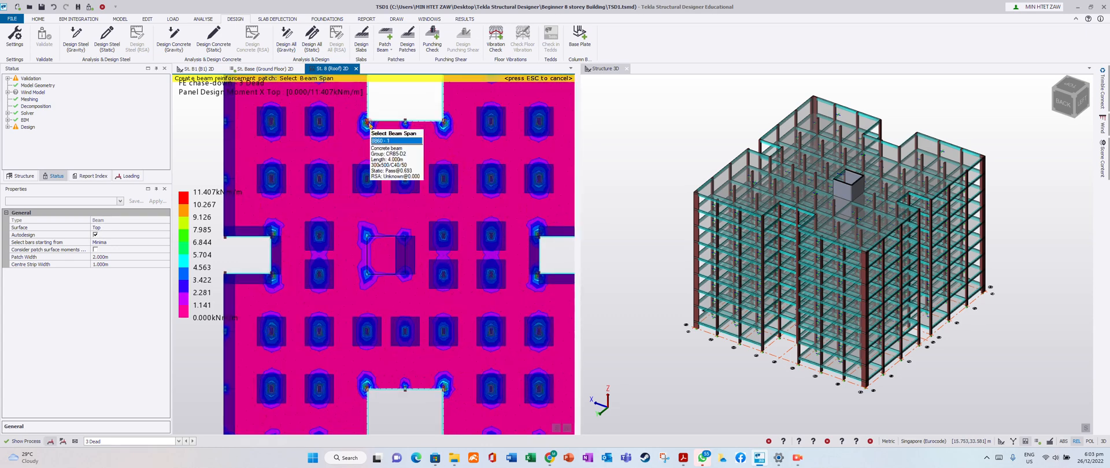
scroll(388, 197, "down", 1)
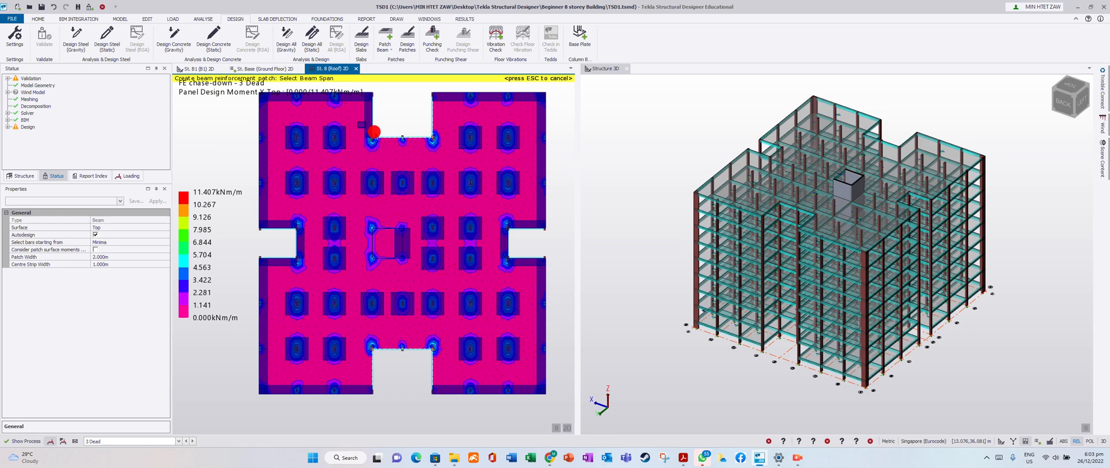
left_click(440, 145)
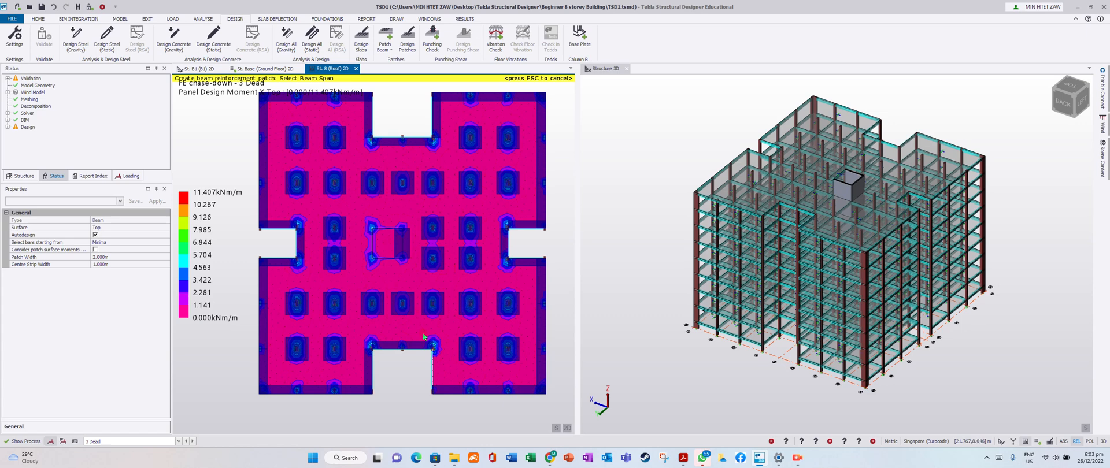
left_click(452, 411)
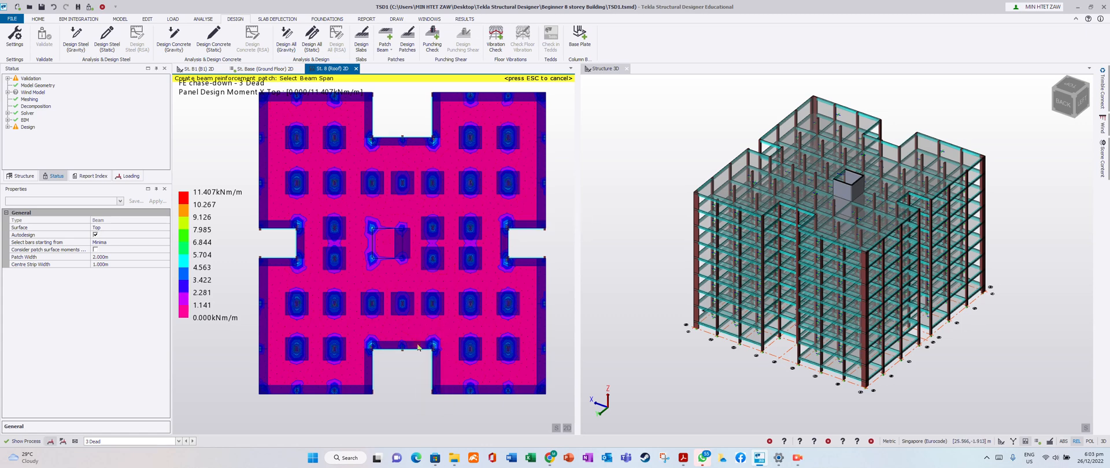
Step: Start the Patch Wall command and set its create mode to Internal with End Patches
left_click(387, 46)
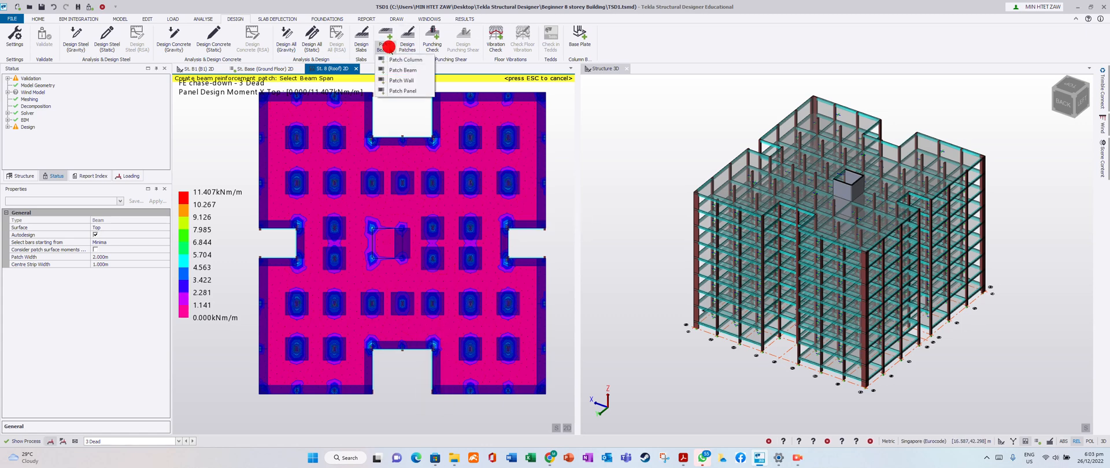
left_click(402, 81)
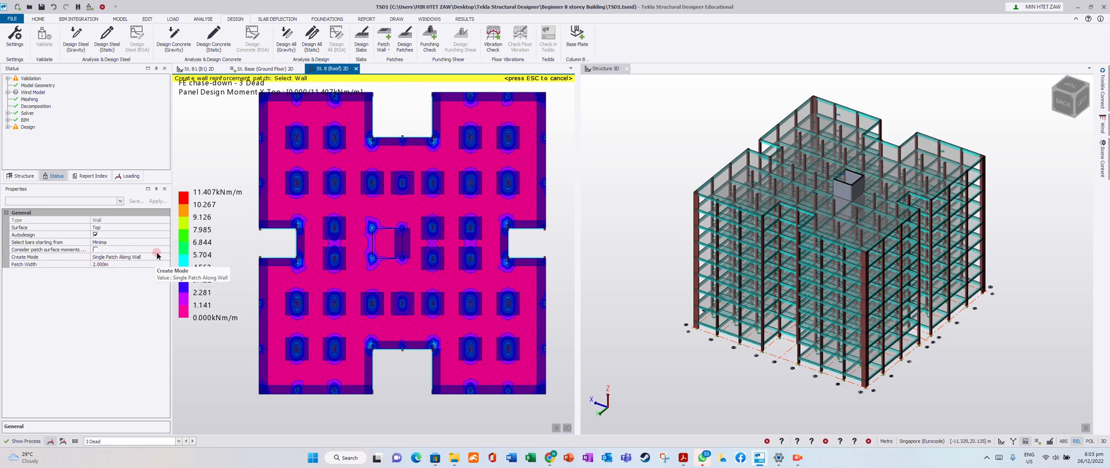
left_click(113, 250)
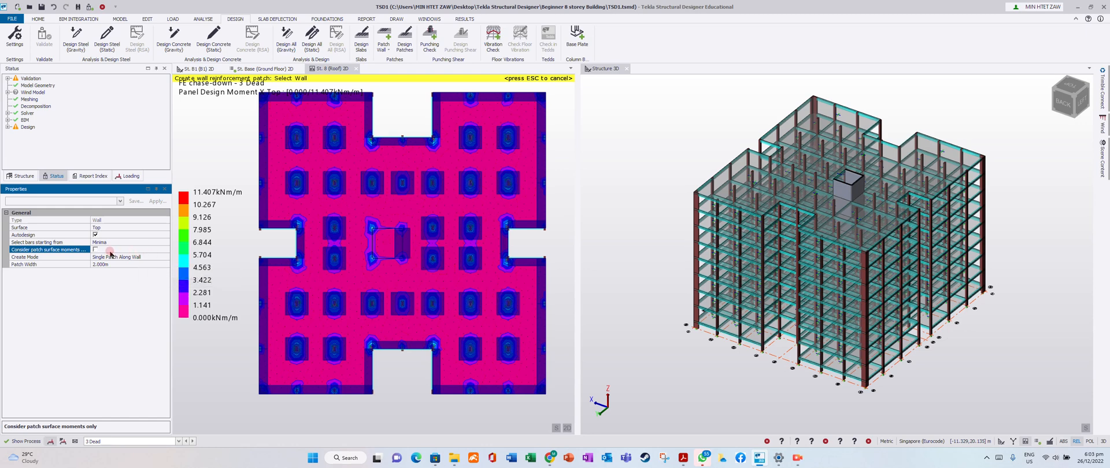
left_click(165, 259)
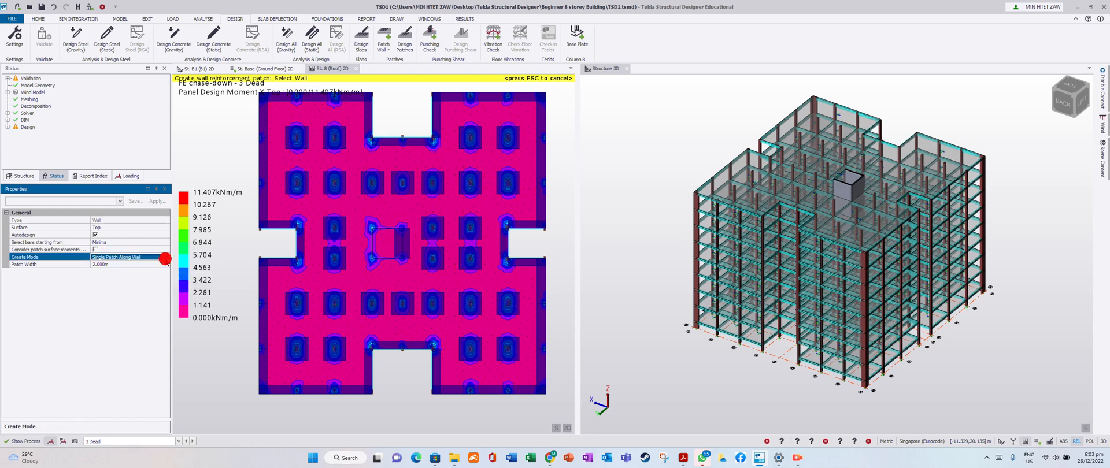
left_click(158, 258)
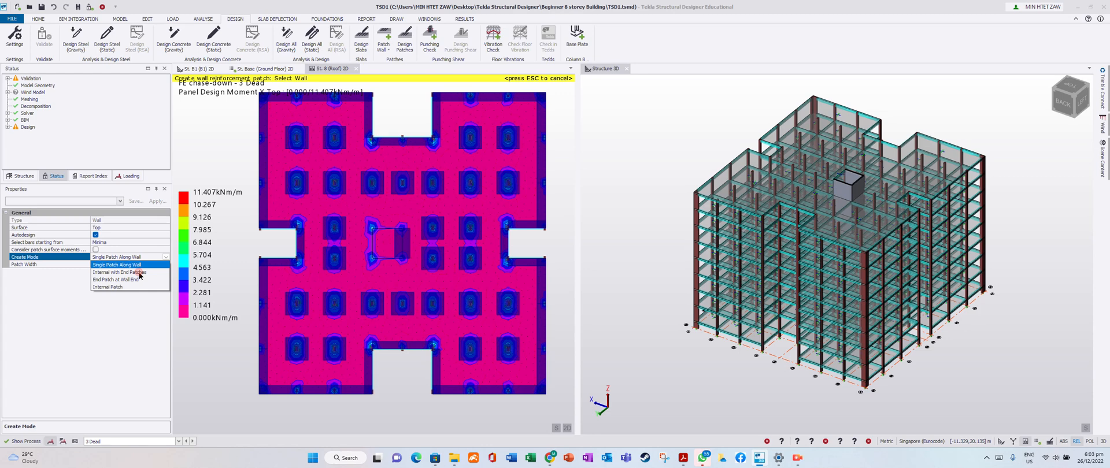
left_click(140, 272)
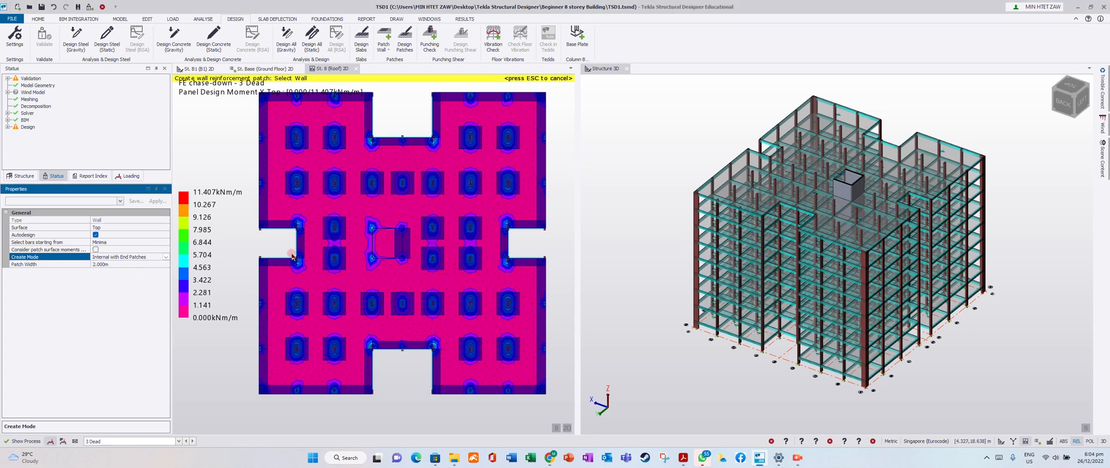
Step: Place wall patches with end patches on the lower, upper and left walls of the central core
scroll(381, 271, "up", 3)
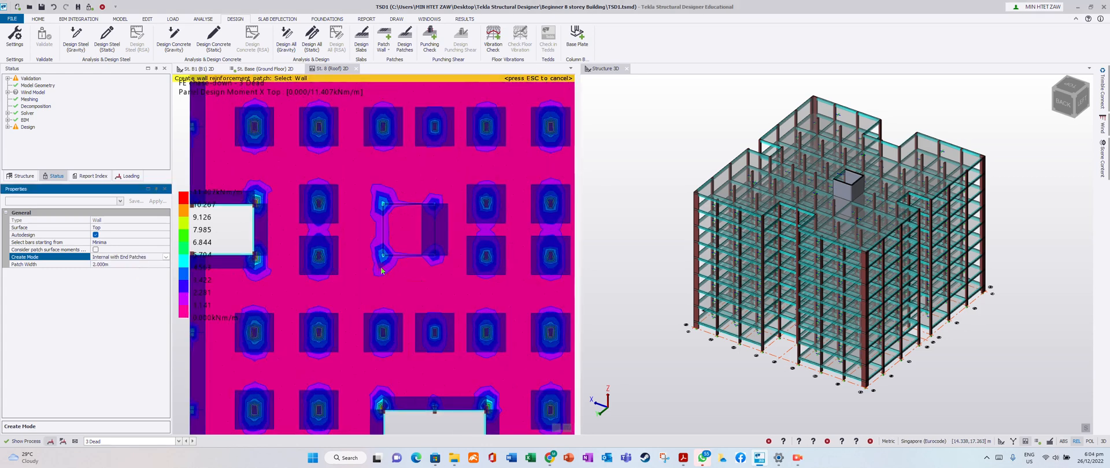
left_click(410, 254)
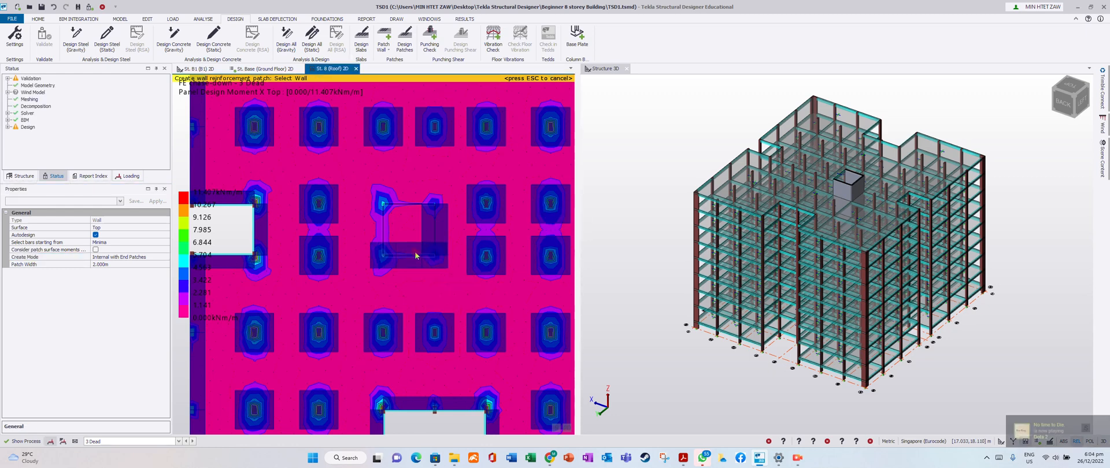
left_click(403, 206)
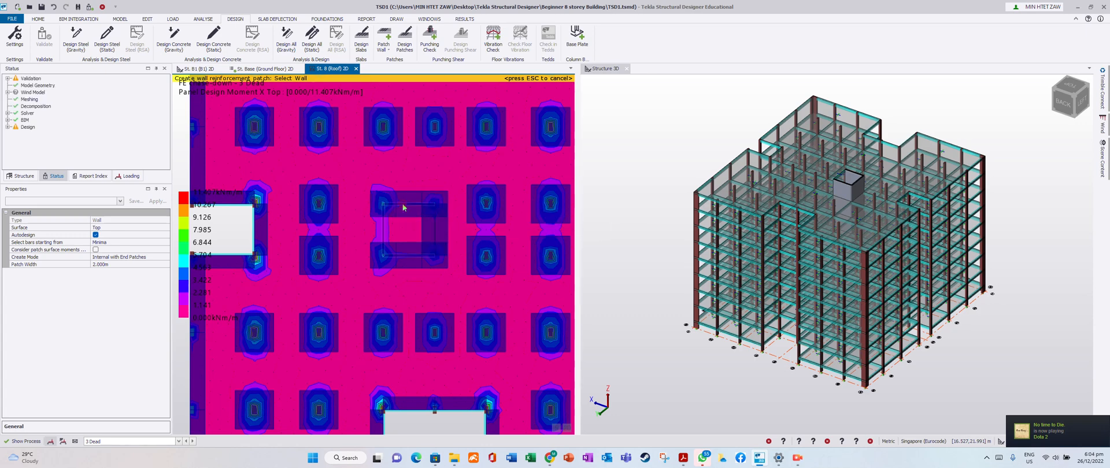
left_click(384, 230)
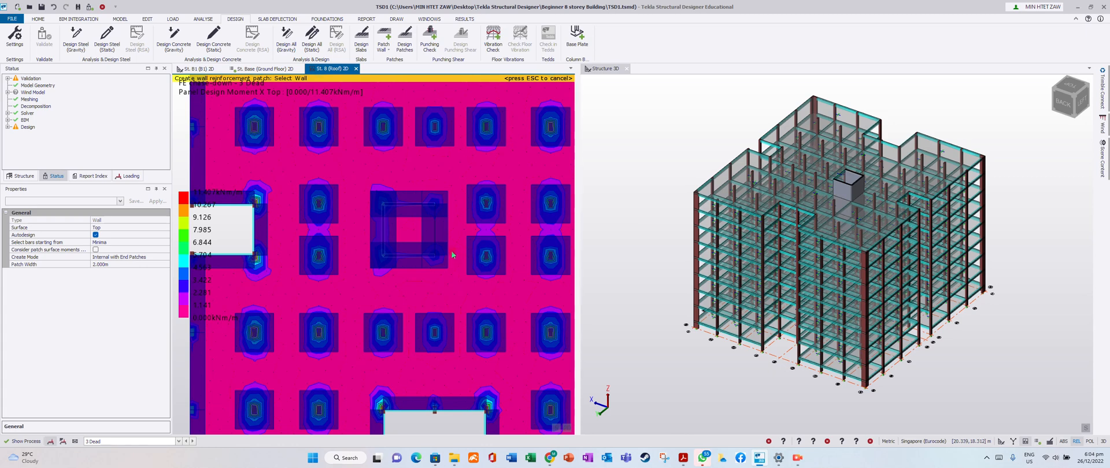
scroll(500, 249, "down", 5)
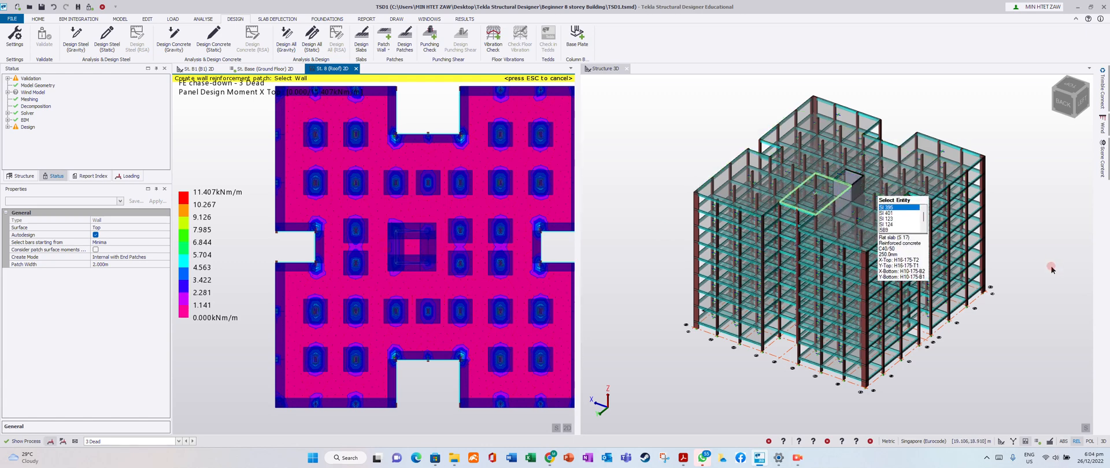
Step: Open the ground floor plan and switch it from the review display to the structural view
right_click_drag(1035, 330, 664, 359)
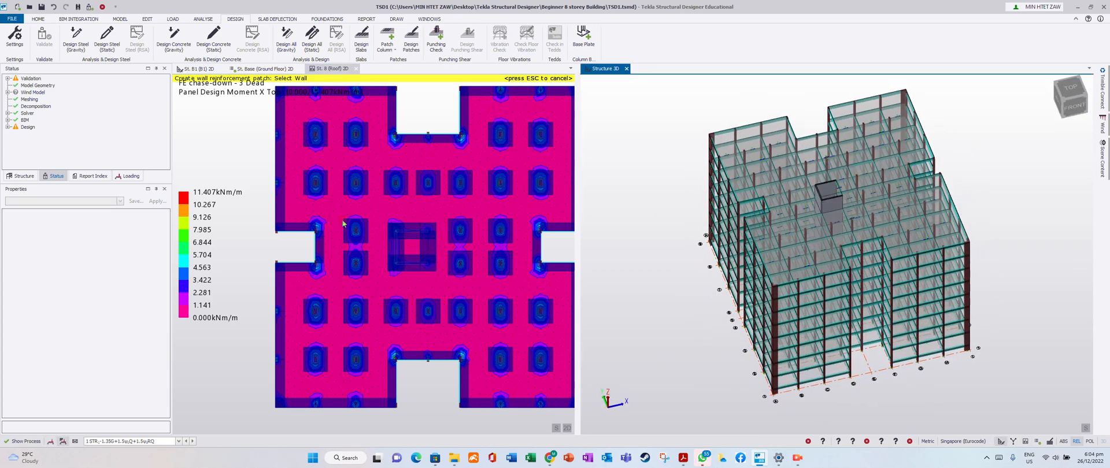
scroll(279, 153, "down", 1)
left_click(262, 68)
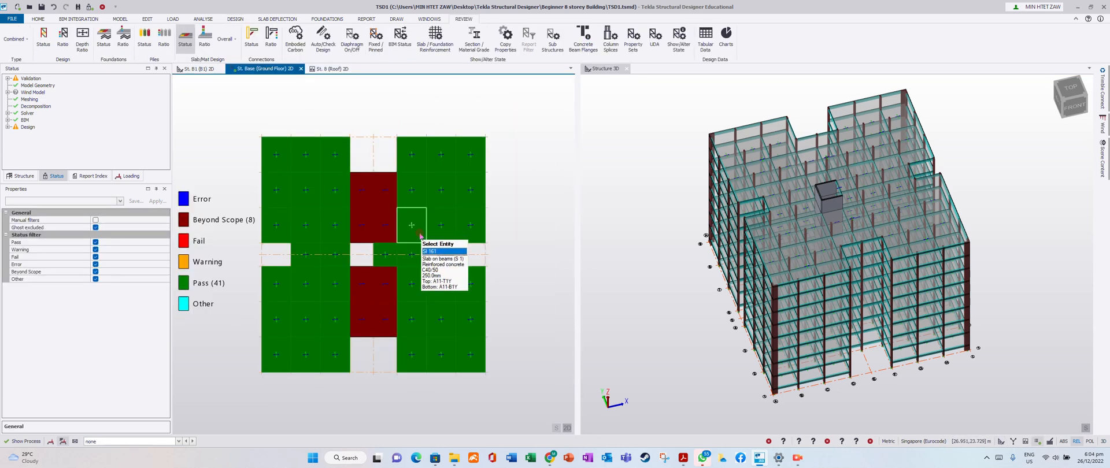
right_click(264, 74)
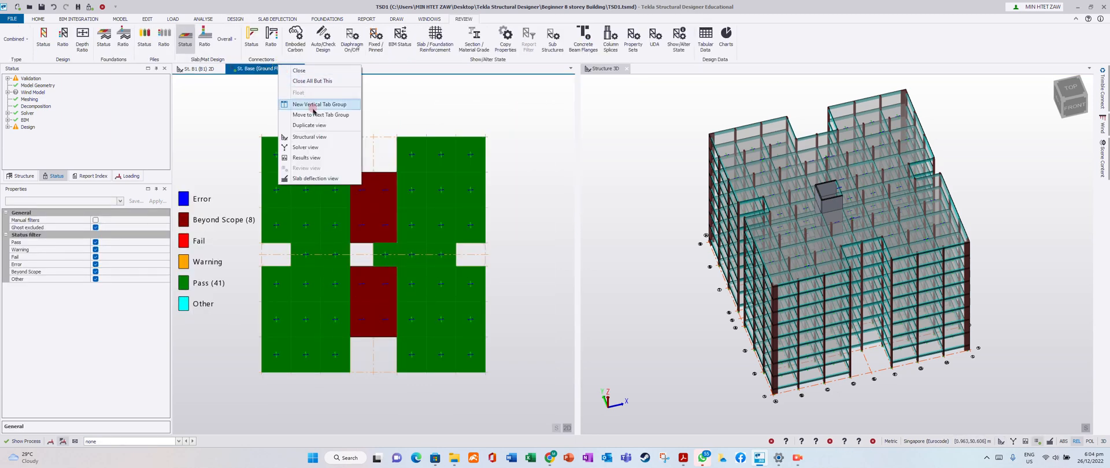
left_click(343, 140)
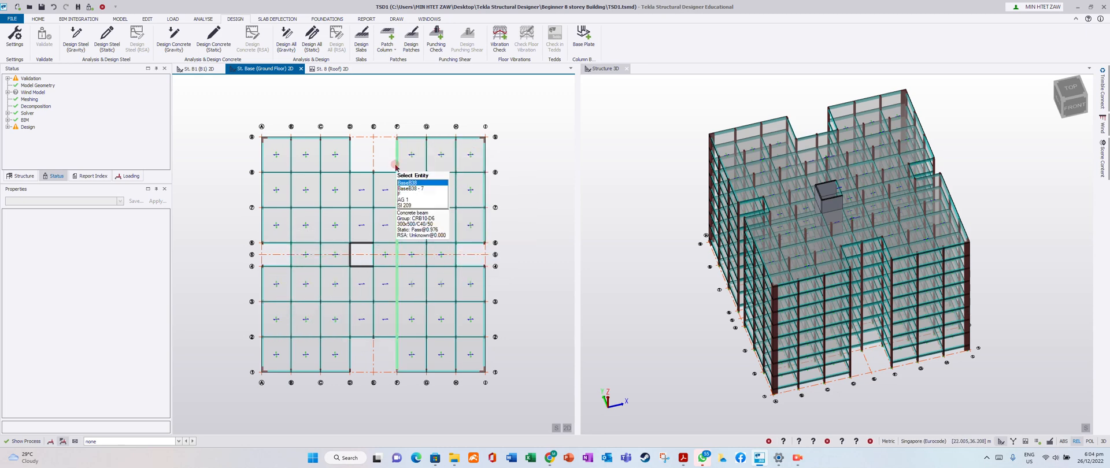
Step: With Patch Beam, place beam patches on the ground floor along gridlines 1, 2, 3 and 9 and the lower half of gridline A
left_click(395, 49)
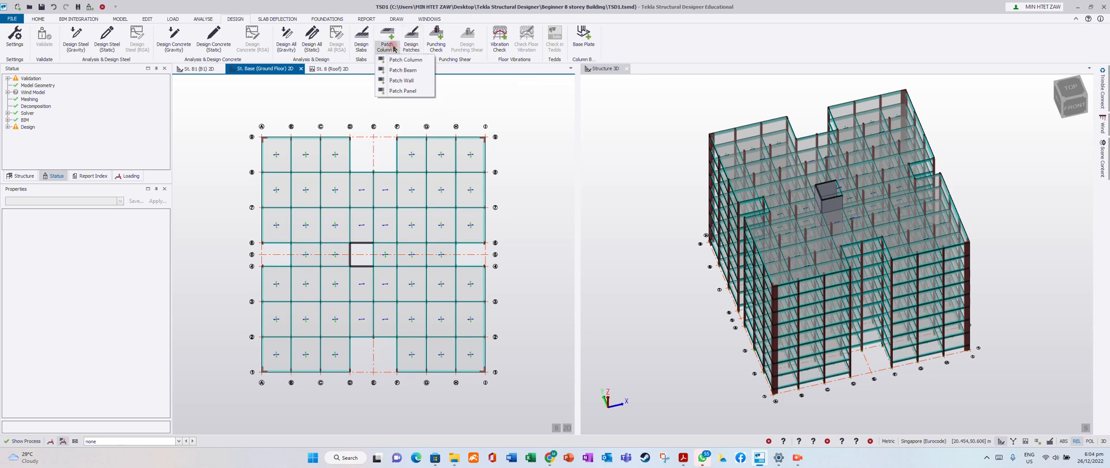
left_click(401, 69)
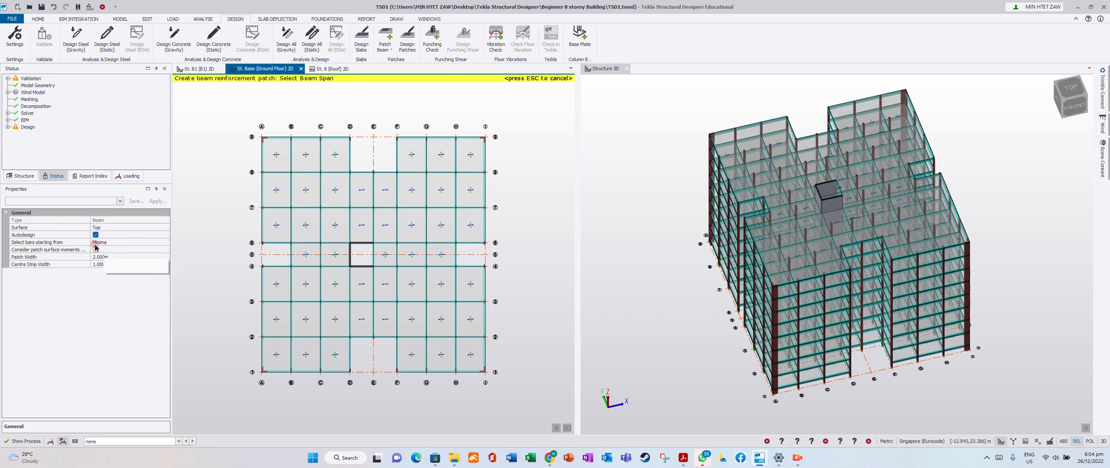
left_click(255, 260)
left_click(282, 368)
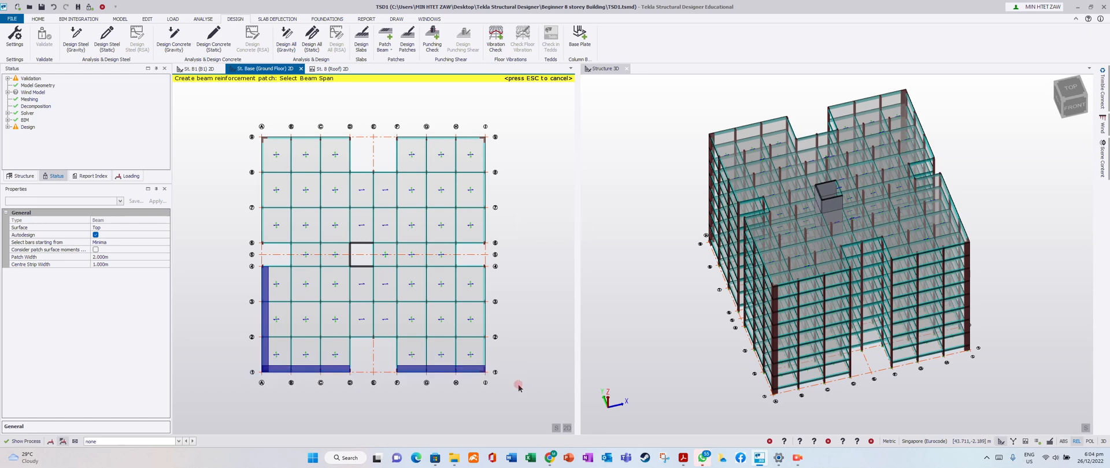
left_click(495, 342)
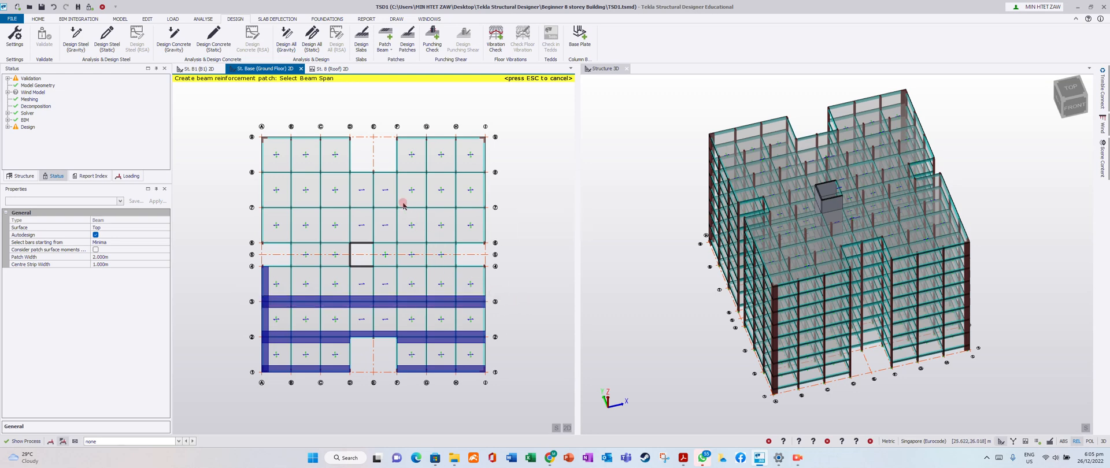
left_click(490, 149)
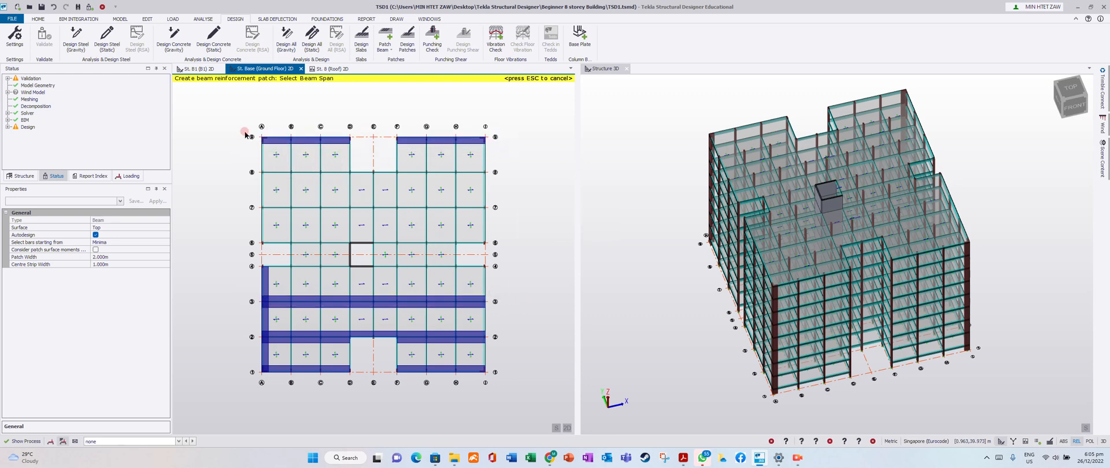
Step: Place beam patches along the upper halves of gridlines A, B, C and D, stopping at gridline 6
left_click(281, 252)
left_click(292, 117)
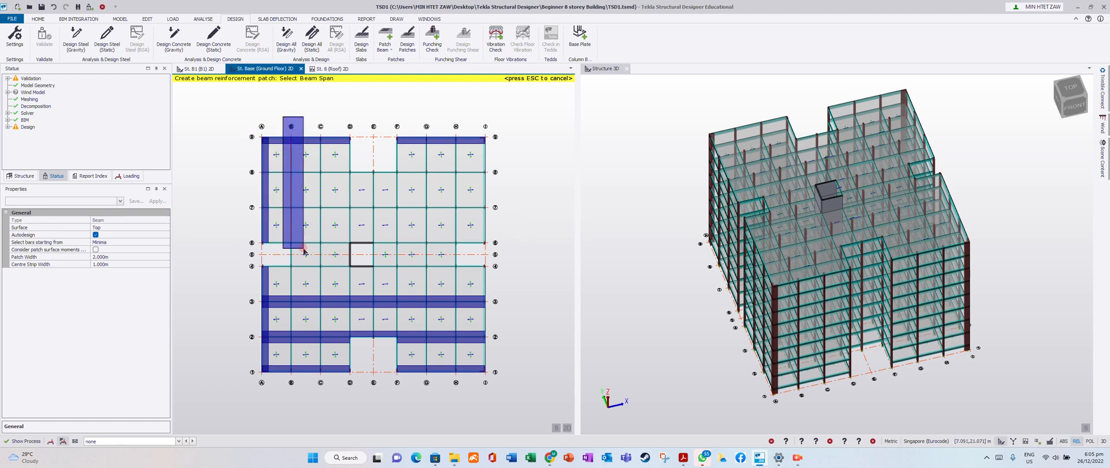
left_click_drag(305, 119, 331, 252)
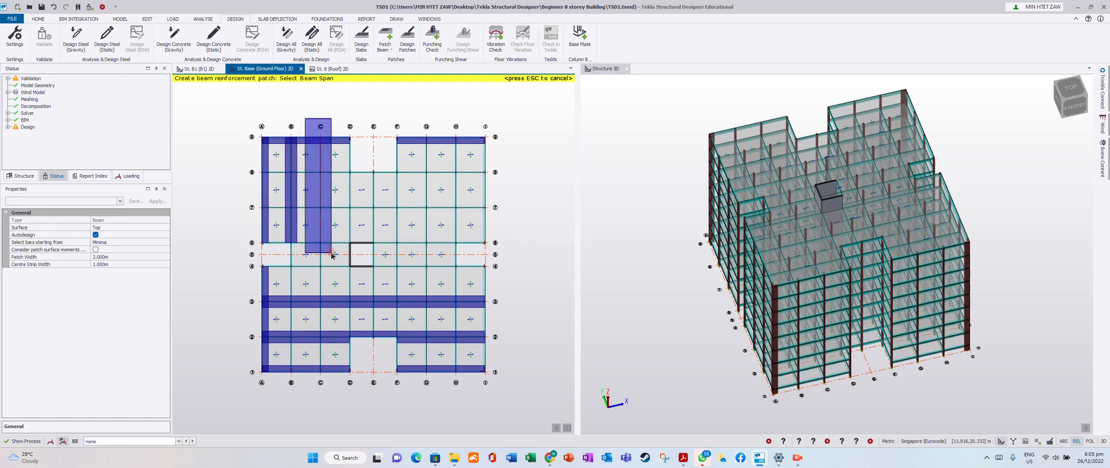
left_click_drag(349, 123, 362, 249)
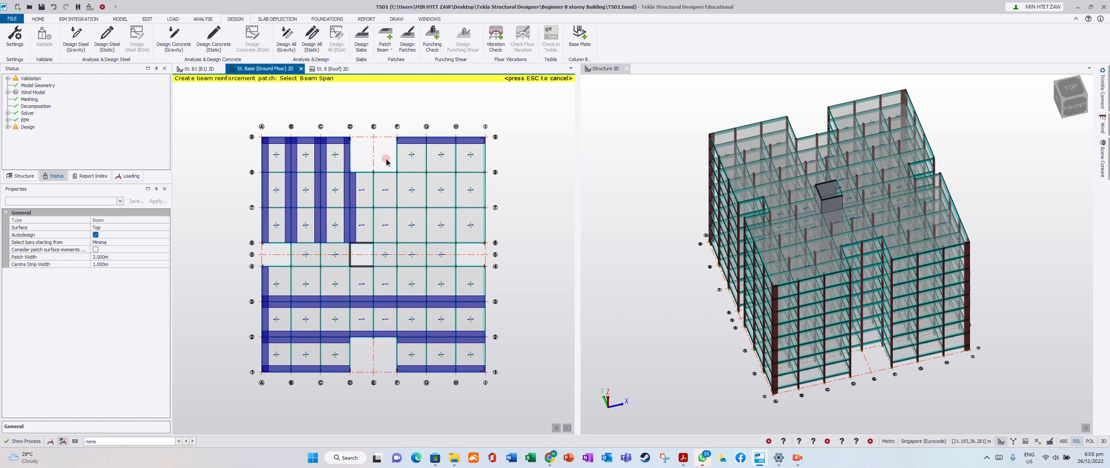
Step: Place beam patches along gridline 8 east of gridline F, and along gridlines F, G, H and the right outer edge
left_click_drag(386, 165, 539, 174)
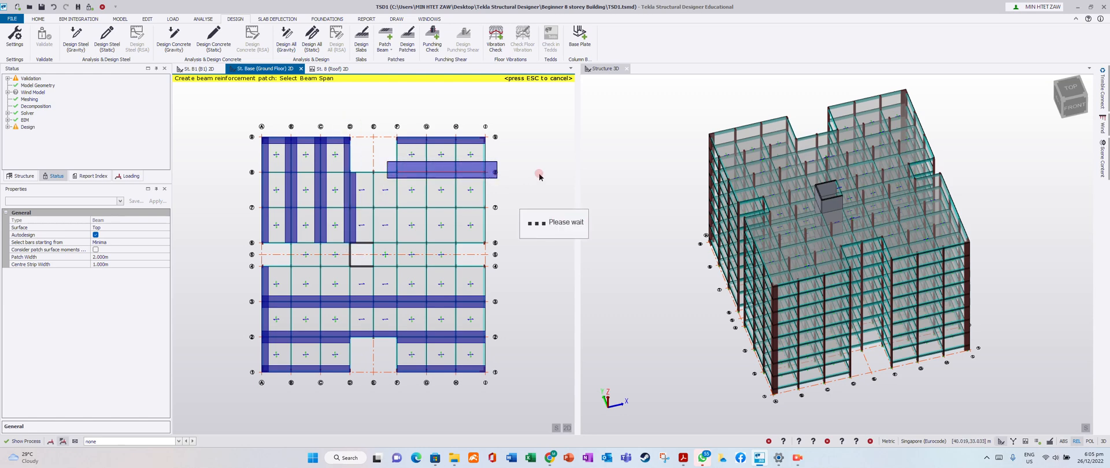
left_click_drag(387, 133, 406, 350)
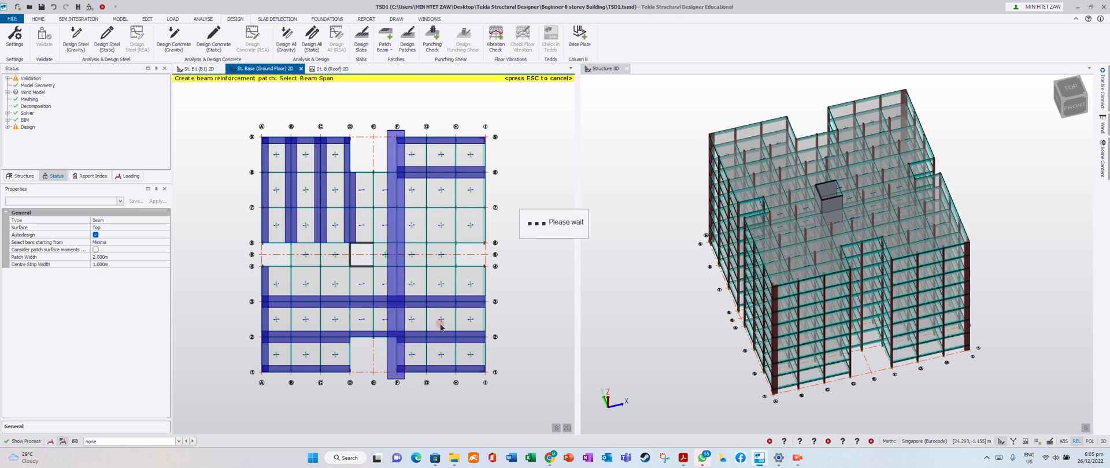
left_click_drag(419, 125, 436, 388)
left_click_drag(456, 128, 463, 395)
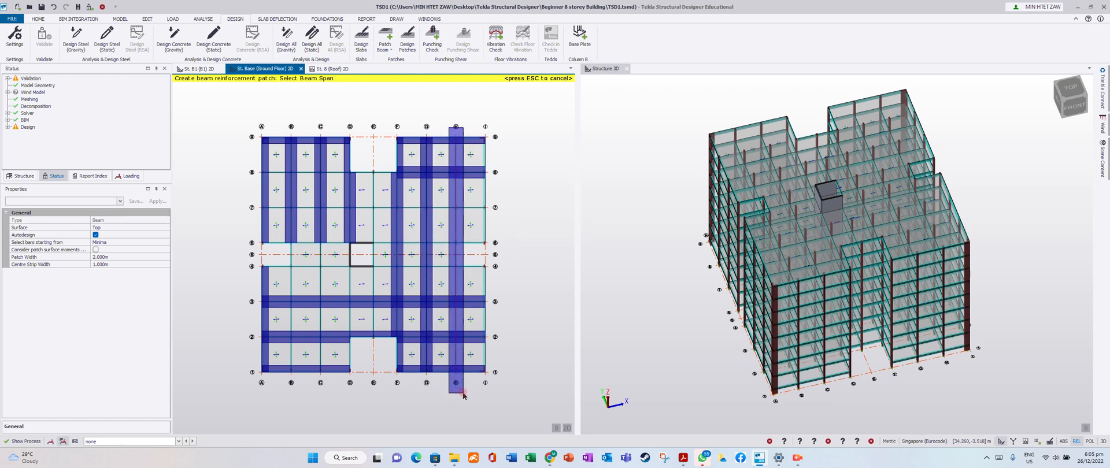
left_click_drag(484, 123, 497, 380)
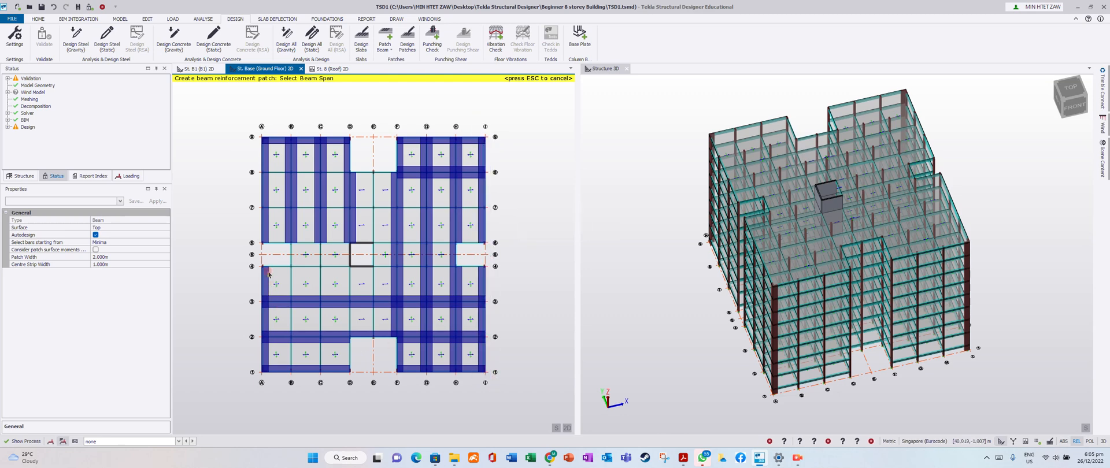
Step: Place beam patches along gridlines 4 and 6 on both sides of the central core
left_click_drag(257, 267, 358, 275)
left_click_drag(286, 243, 341, 258)
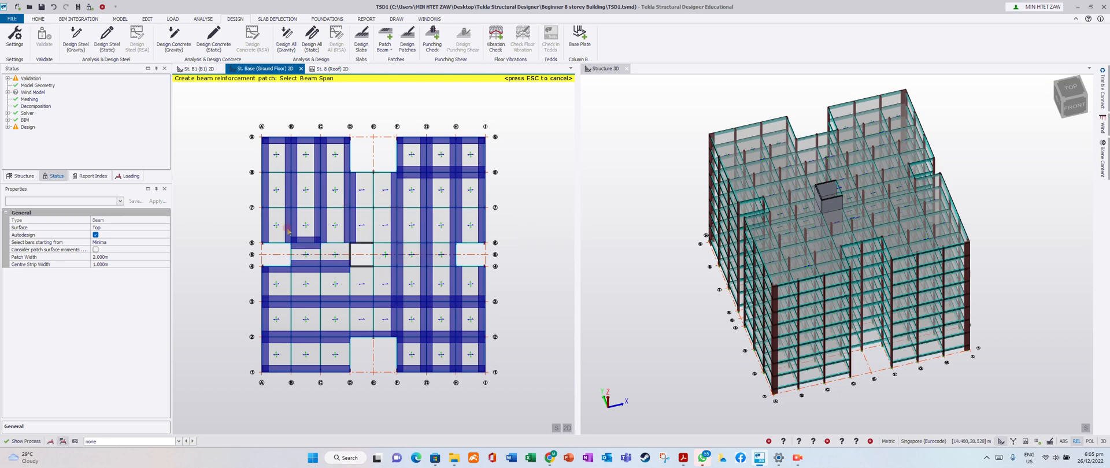
left_click_drag(255, 241, 495, 245)
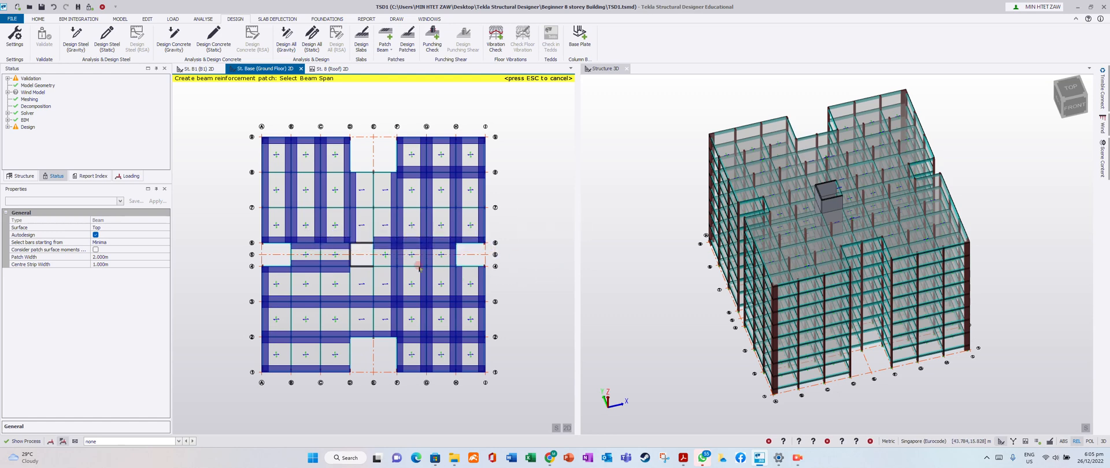
left_click_drag(340, 261, 529, 279)
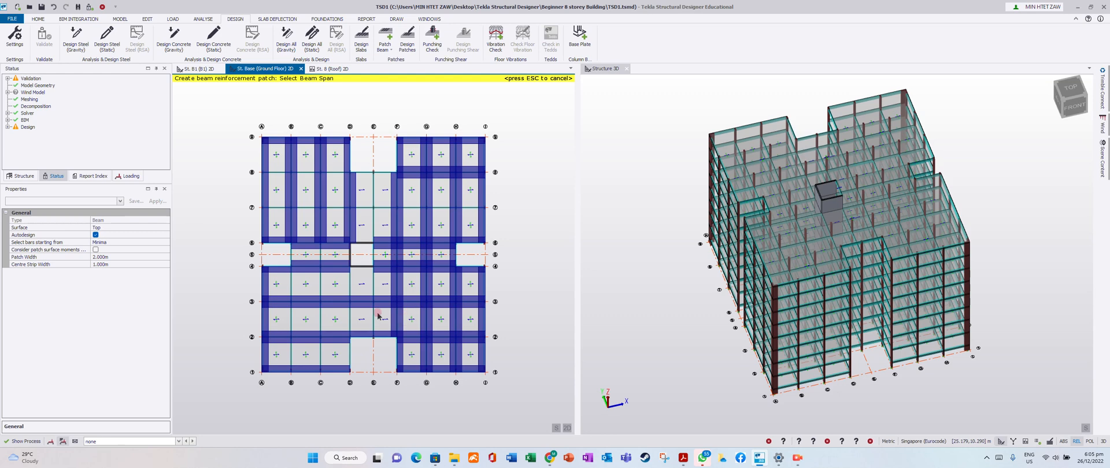
Step: Place beam patches along the lower halves of gridlines B, C and D
left_click_drag(290, 286, 304, 385)
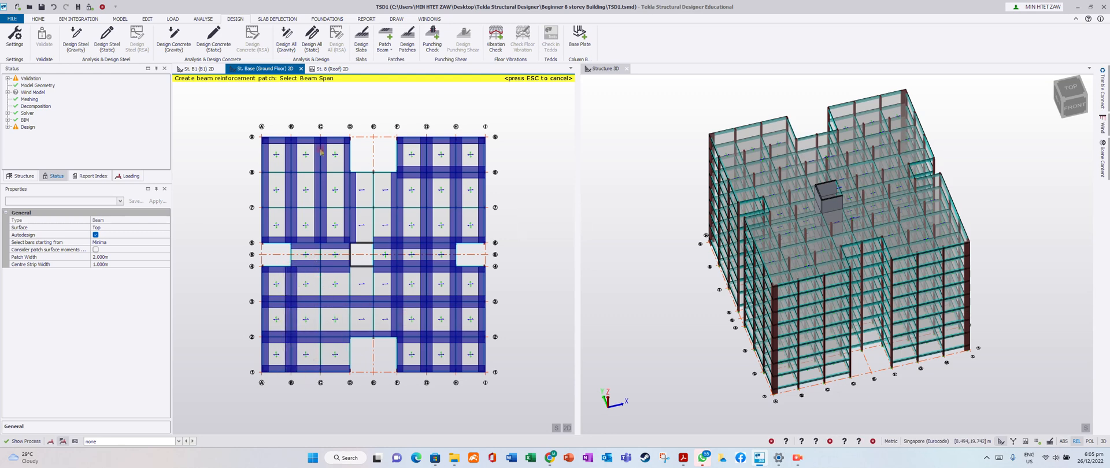
left_click_drag(314, 258, 322, 398)
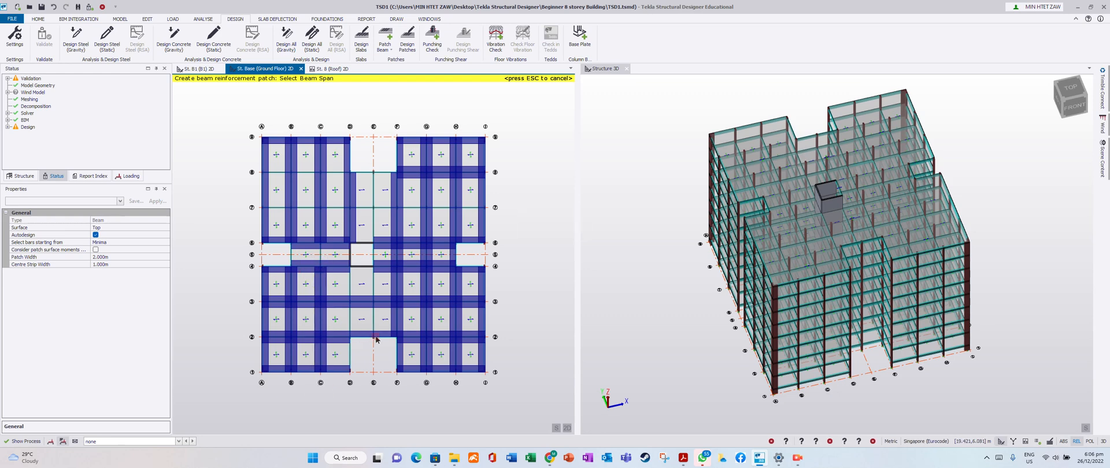
left_click_drag(347, 258, 361, 373)
Step: Place beam patches on gridline E between gridlines 3 and 7, and along the upper recess edges on gridlines F and 8
left_click_drag(370, 258, 384, 357)
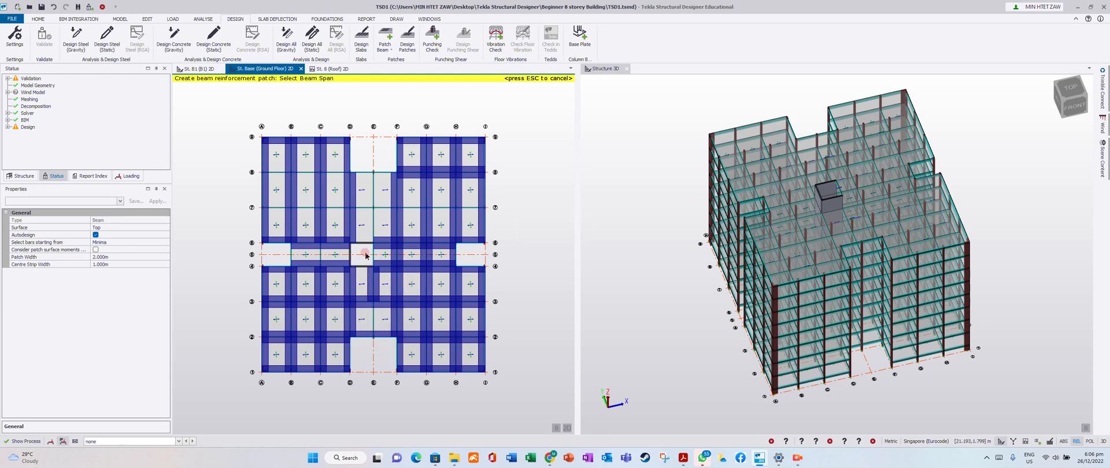
left_click_drag(369, 233, 386, 275)
left_click_drag(363, 164, 382, 249)
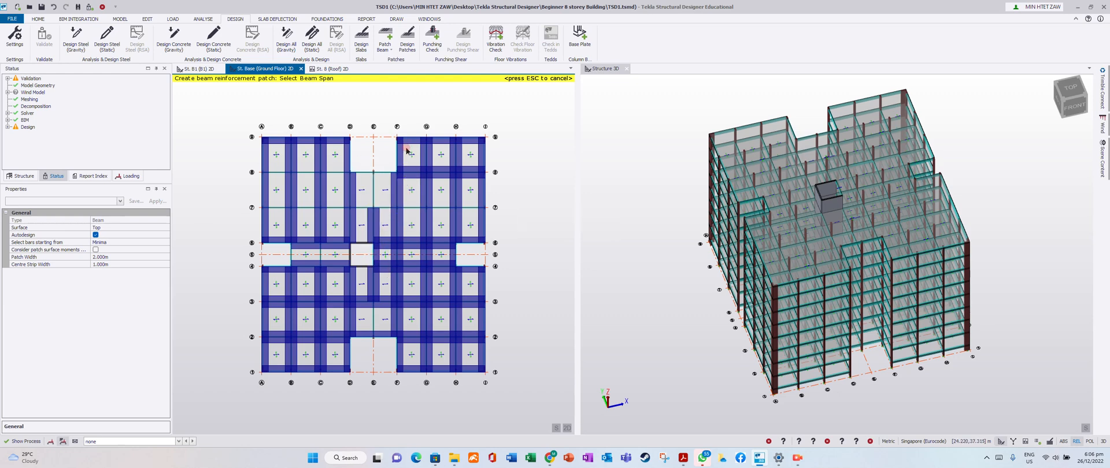
left_click_drag(388, 130, 407, 180)
left_click_drag(332, 163, 422, 180)
Step: Place wall patches around the central core in Single Patch Along Wall mode, and save the model
scroll(362, 249, "up", 2)
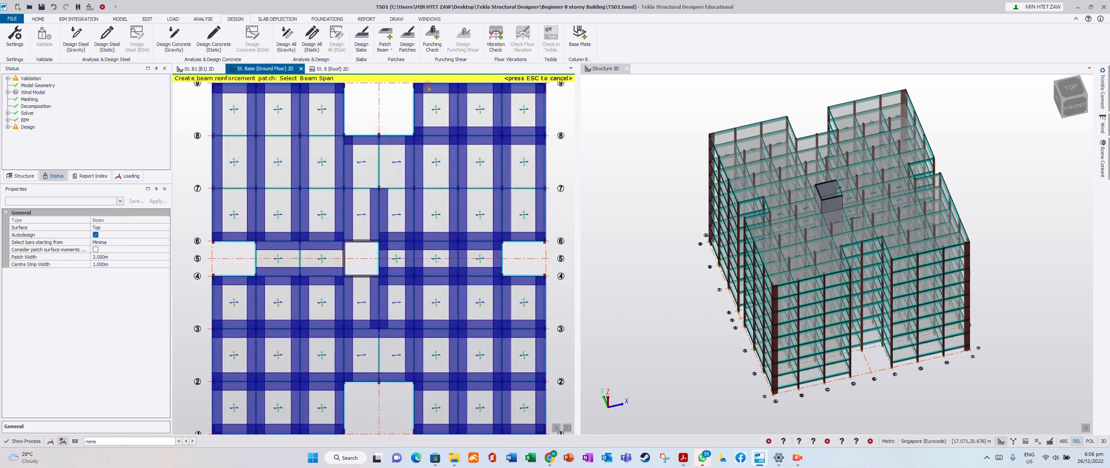
left_click(392, 50)
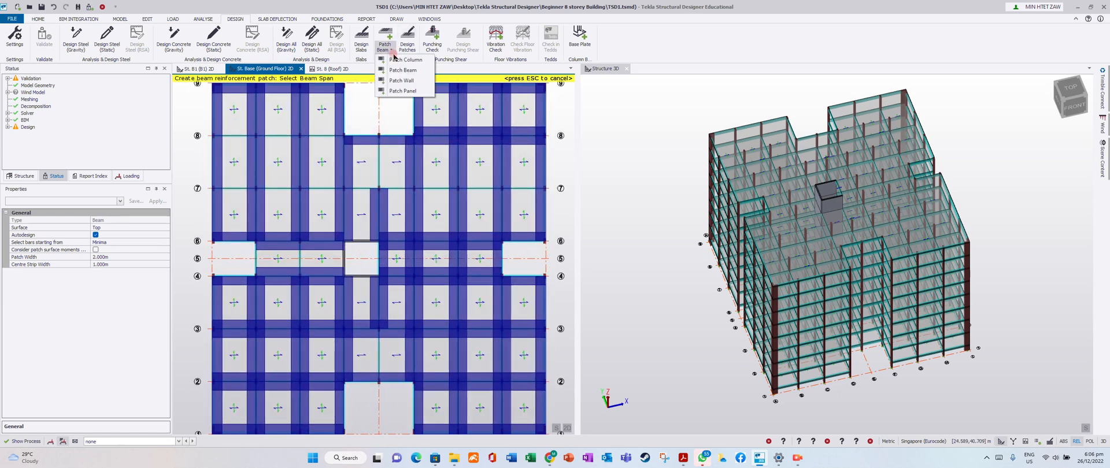
left_click(401, 80)
scroll(356, 258, "up", 1)
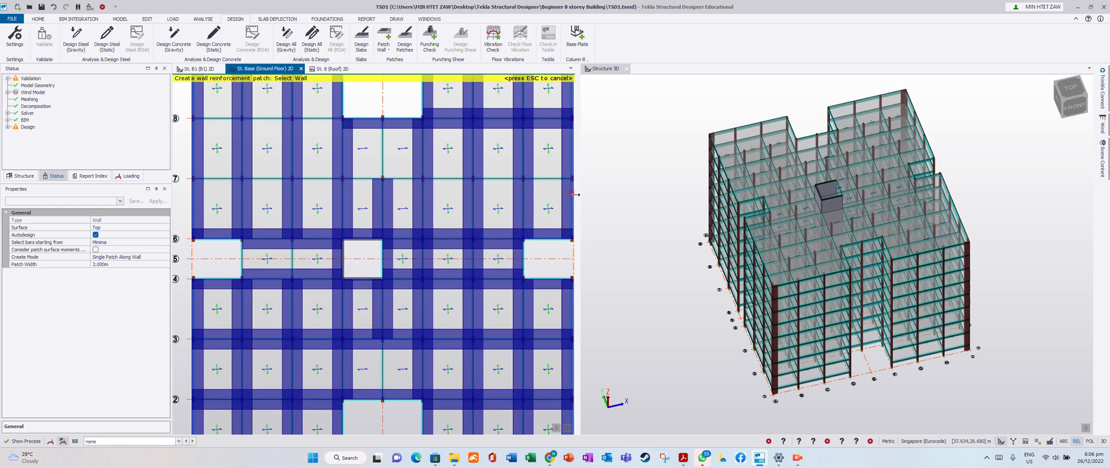
scroll(467, 226, "down", 3)
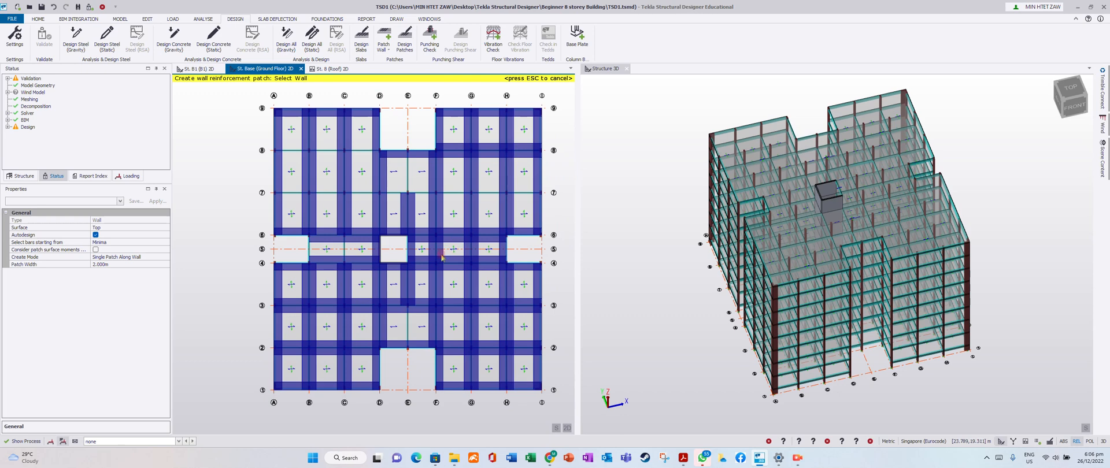
scroll(346, 223, "down", 1)
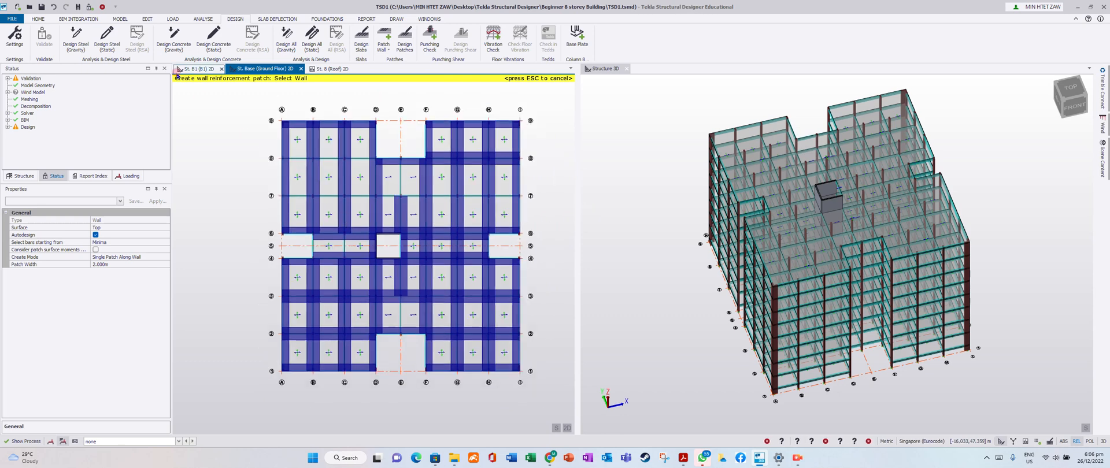
key("ctrl+s")
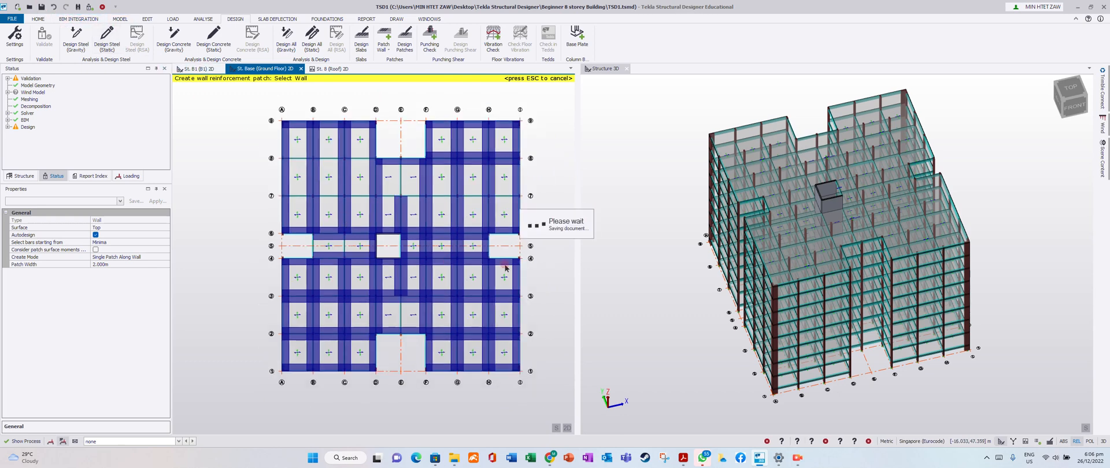
left_click(320, 455)
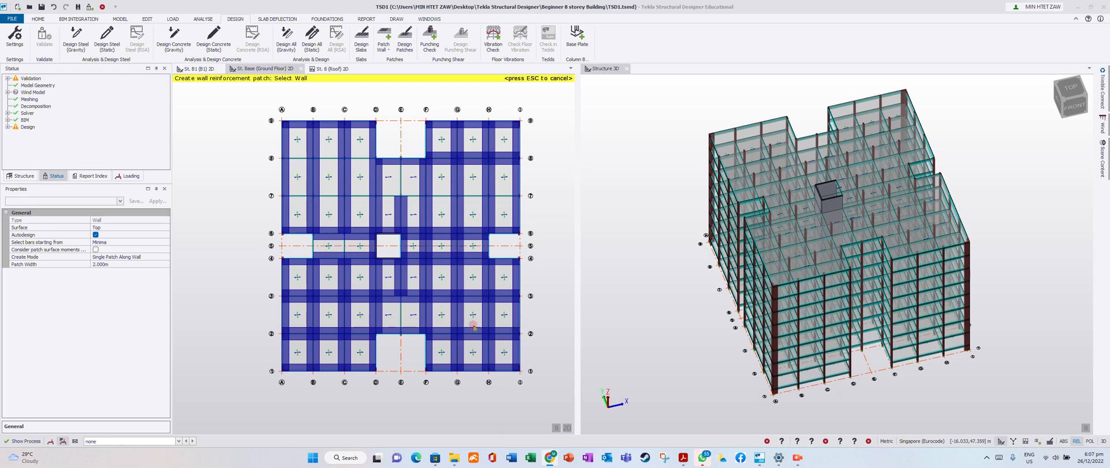
Step: Run Design Slabs and Design Patches for the ground floor slab
left_click(242, 19)
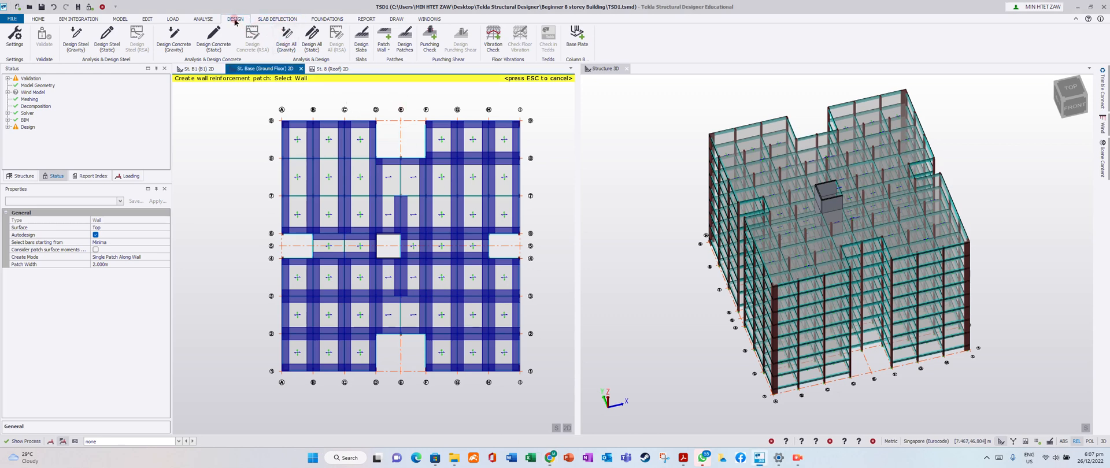
left_click(283, 45)
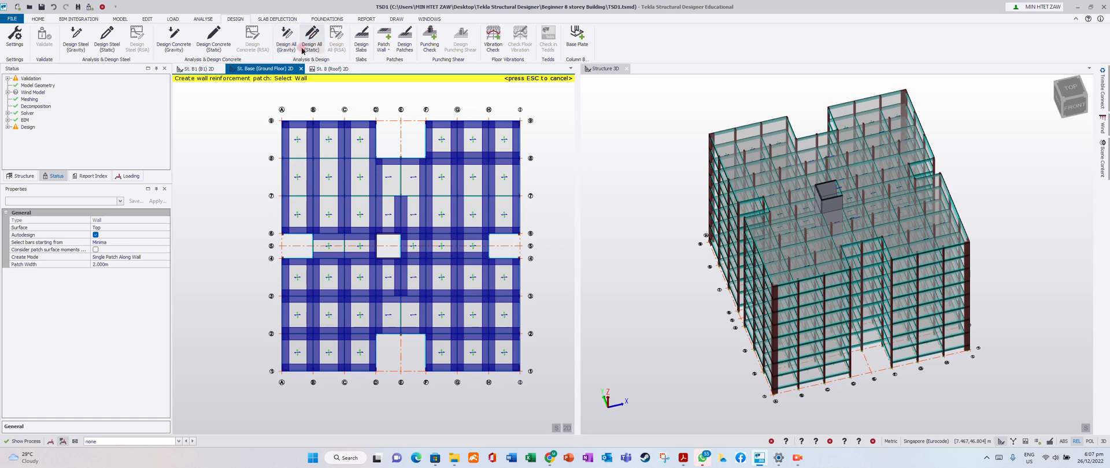
left_click(364, 44)
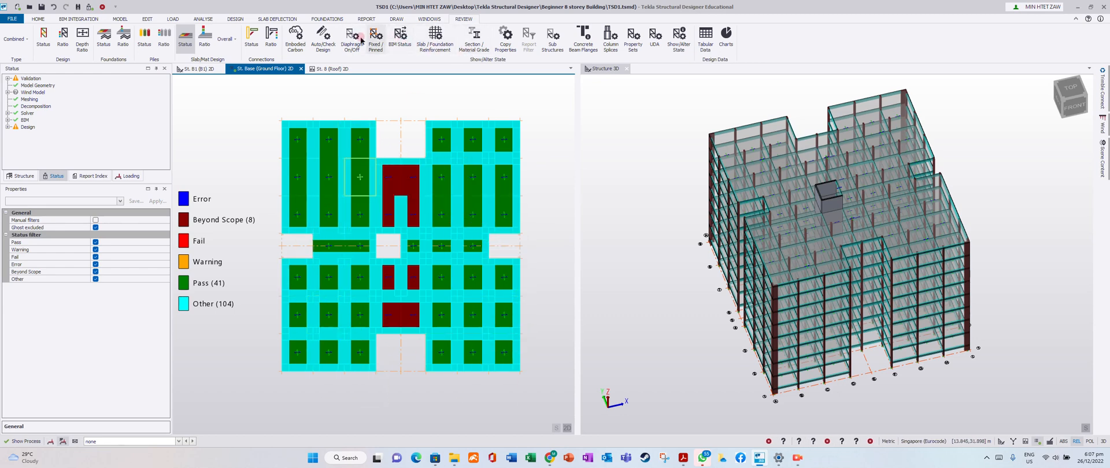
left_click(246, 20)
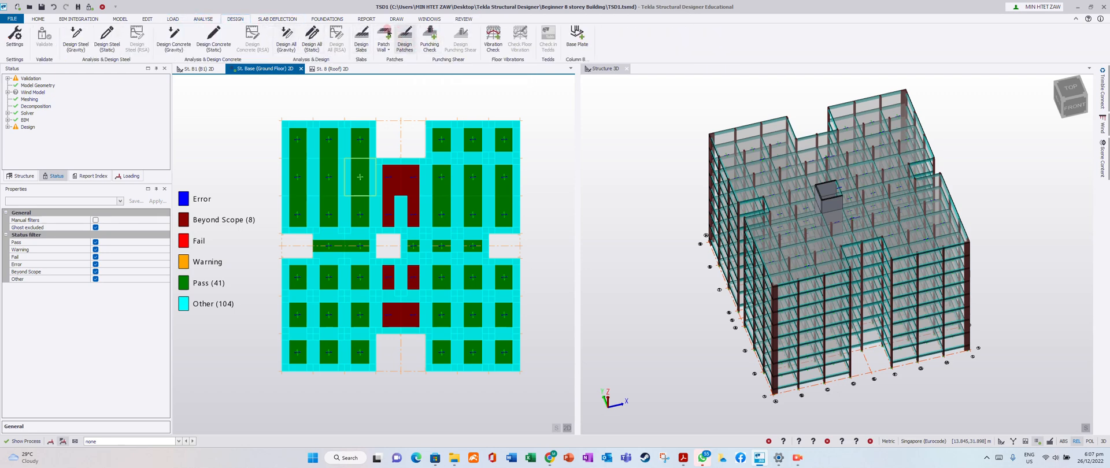
left_click(405, 38)
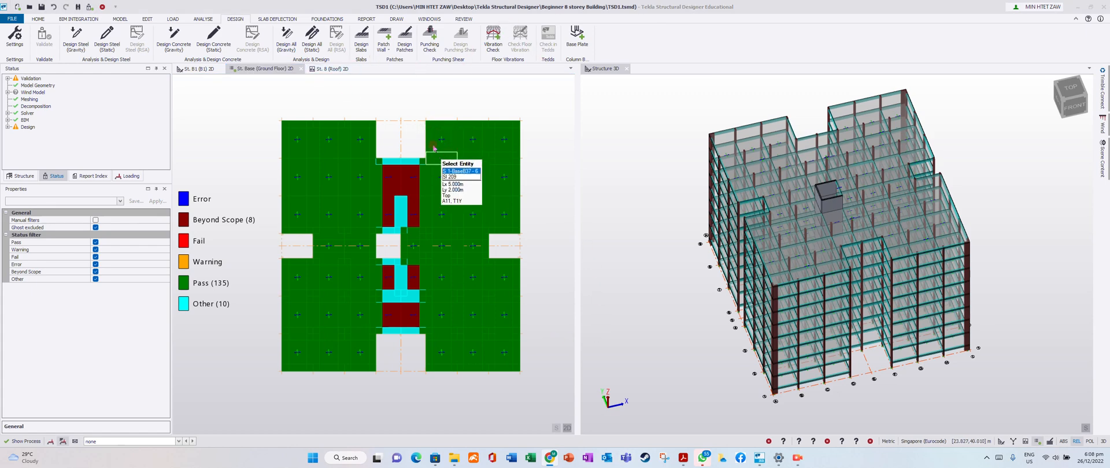
Step: Open the roof plan without result contours, switch it to Review view, and display the slab design status
left_click(328, 72)
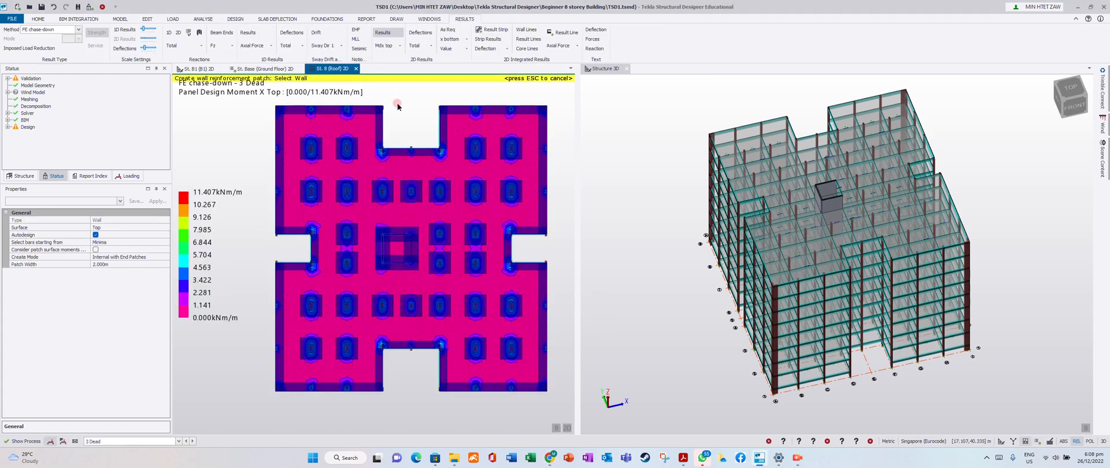
scroll(299, 262, "down", 1)
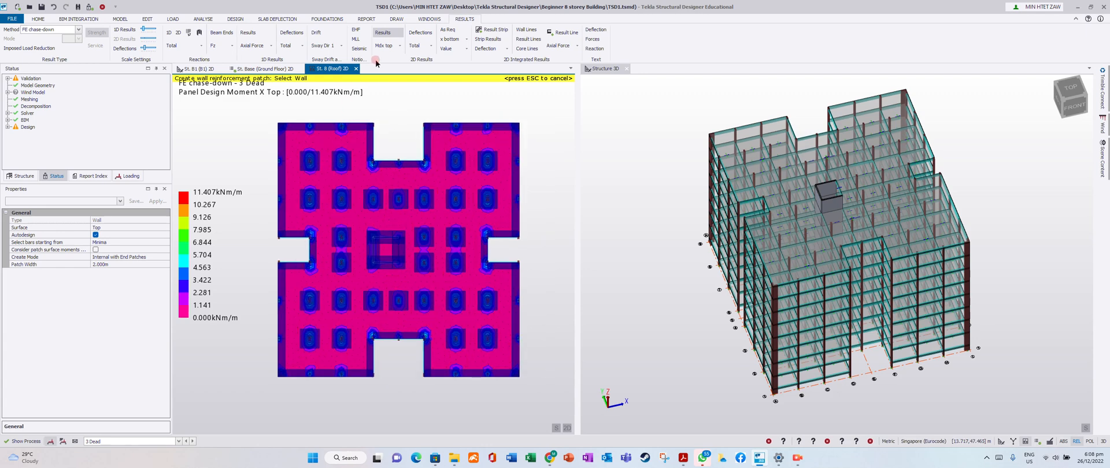
left_click(385, 33)
right_click(343, 69)
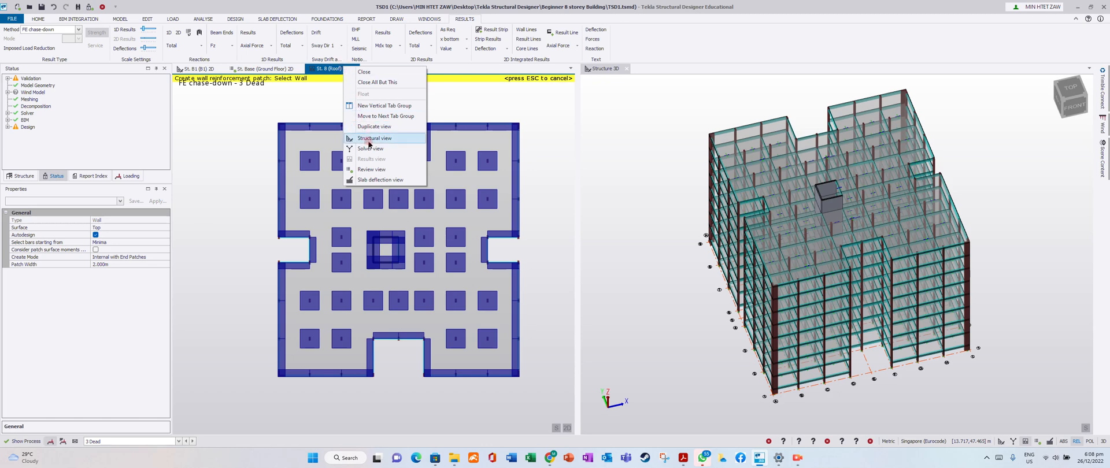
left_click(372, 169)
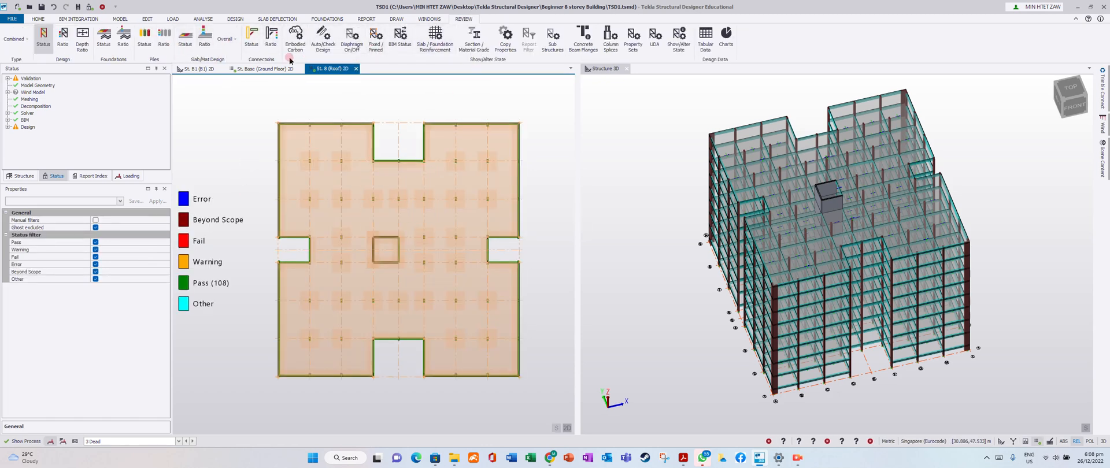
left_click(185, 39)
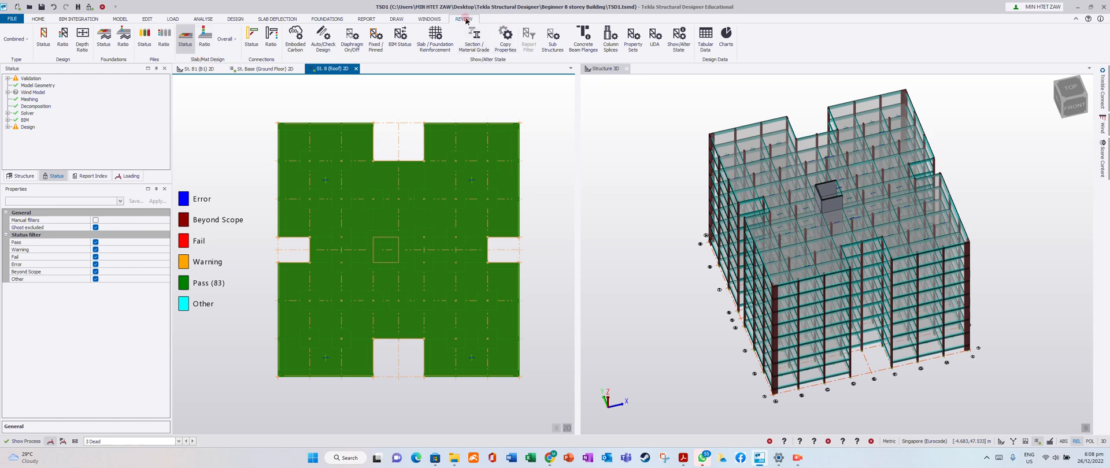
Step: Switch the roof plan to Results view, return it to Review view, and check the slab design status
right_click(342, 68)
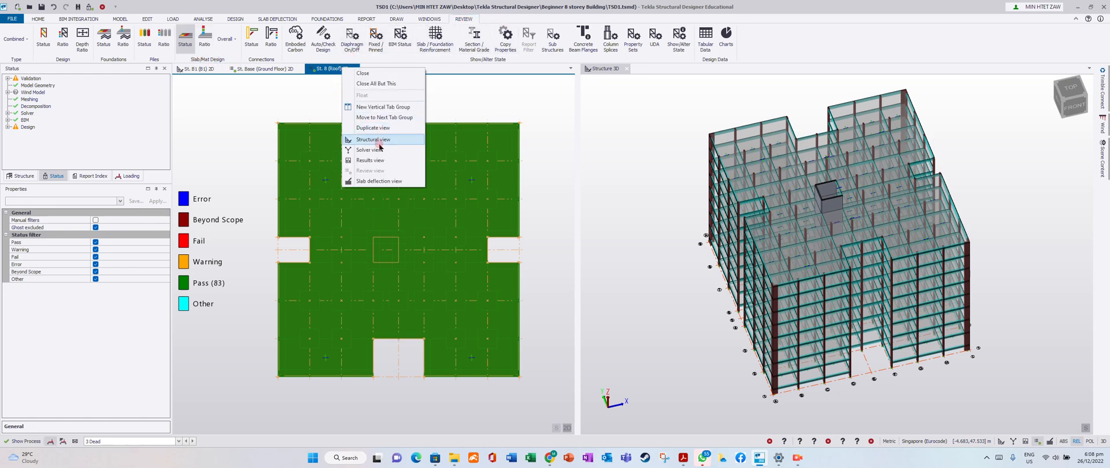
left_click(376, 160)
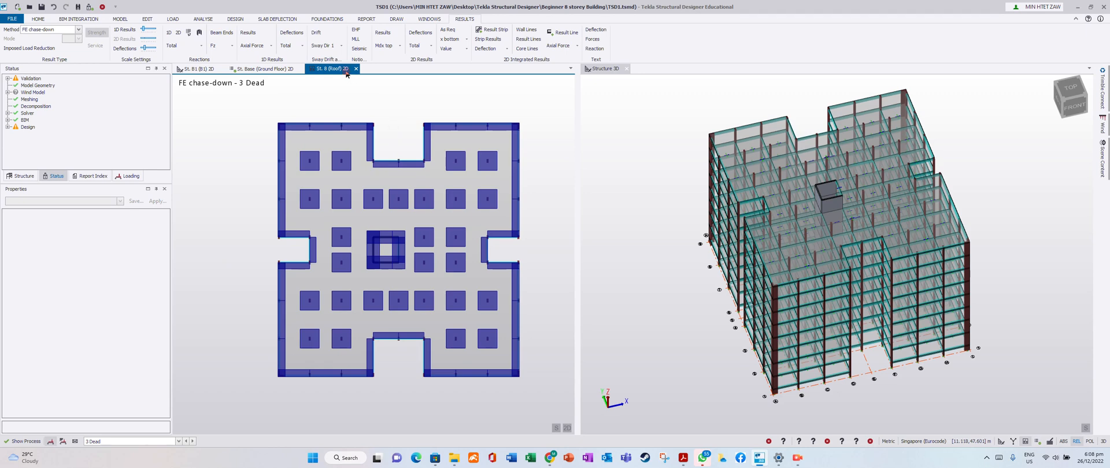
right_click(347, 70)
left_click(388, 157)
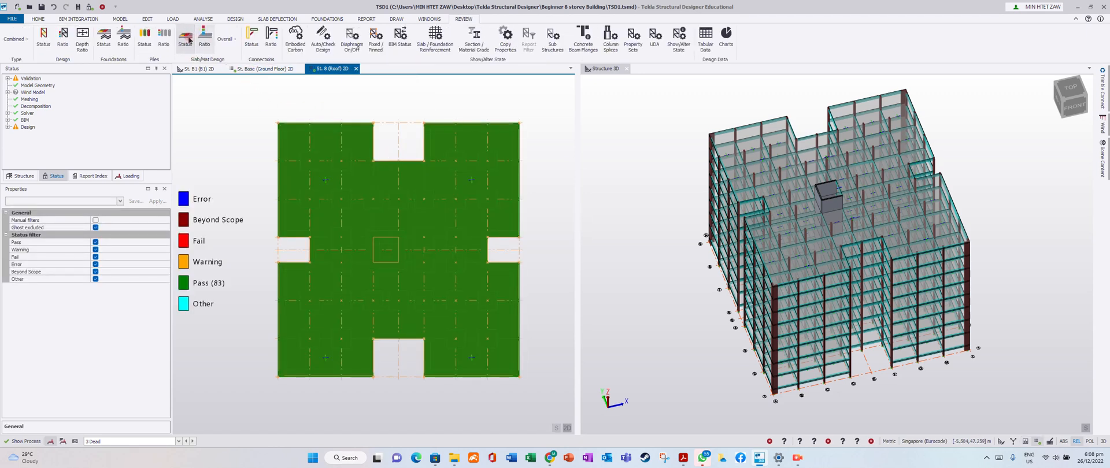
left_click(195, 282)
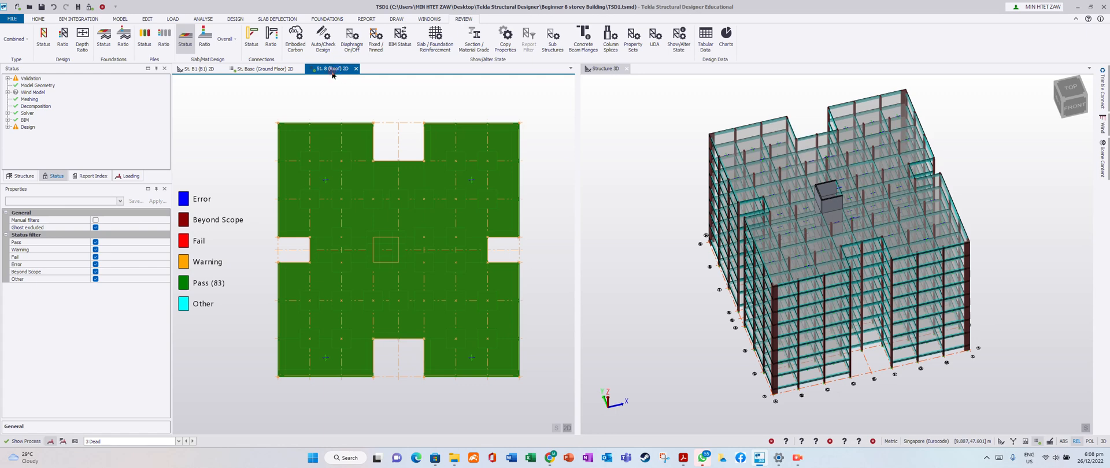
Step: Display the roof slab and patch design ratios and examine the utilisation of the individual panels
left_click(205, 39)
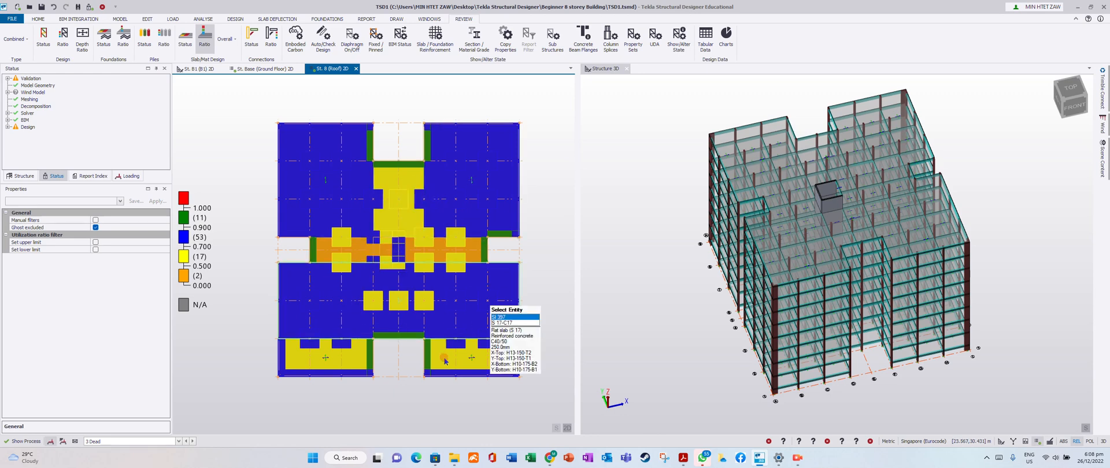
scroll(377, 392, "up", 1)
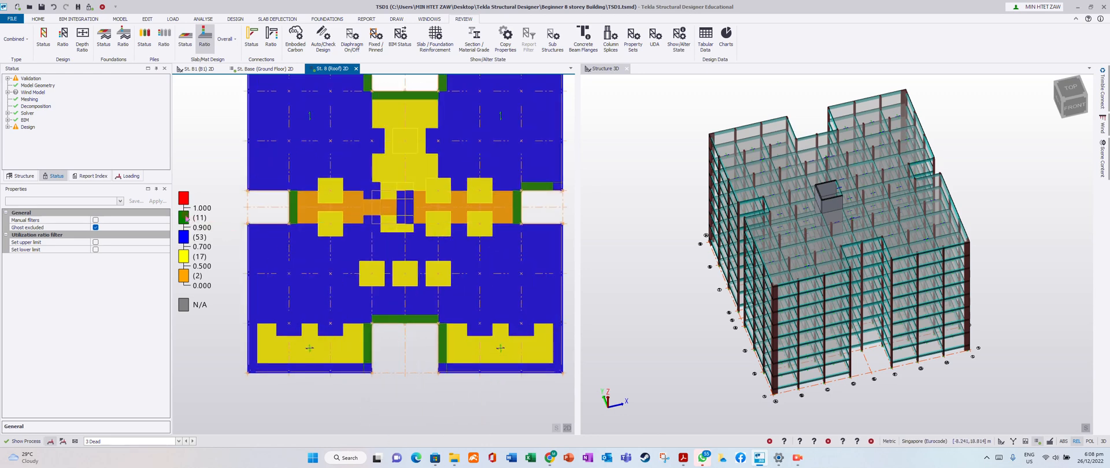
mouse_move(366, 347)
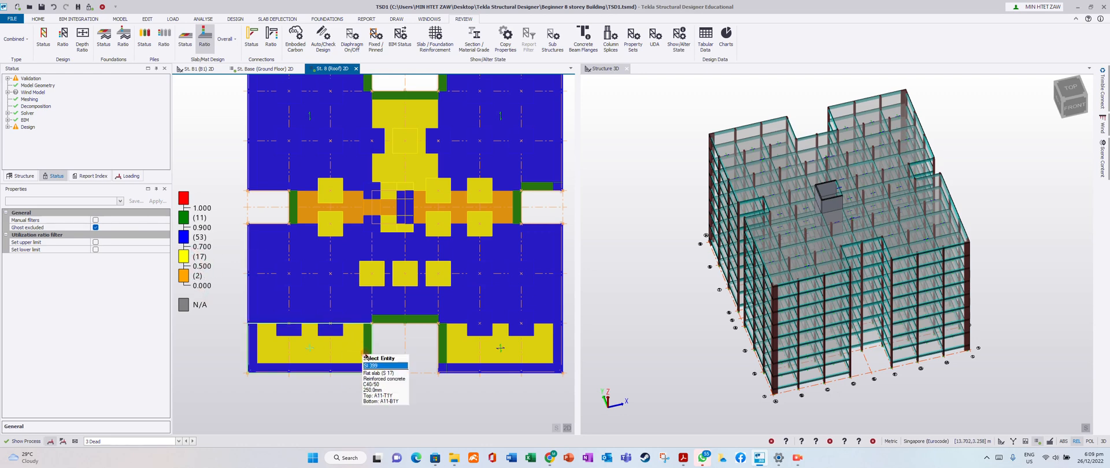
scroll(367, 359, "down", 2)
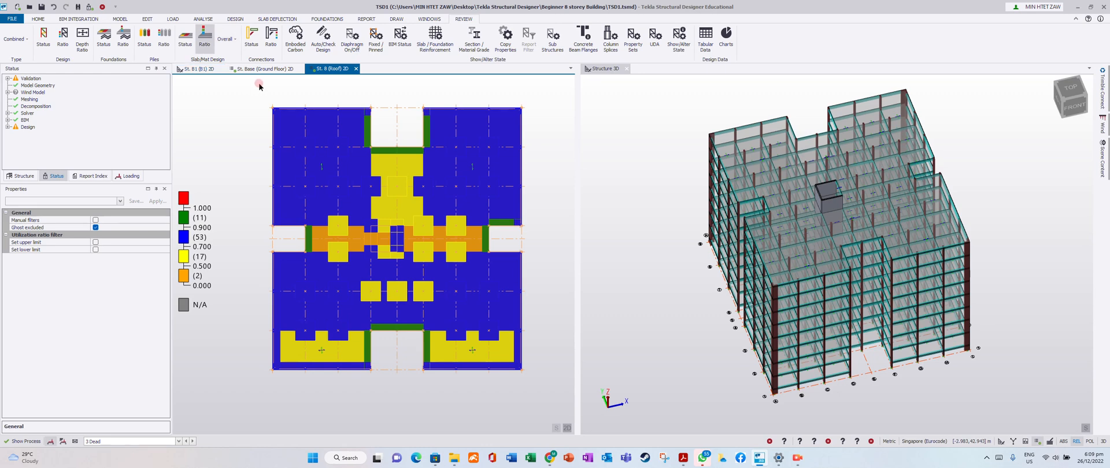
Step: Review the roof's slab item reinforcement on the bottom surface, first in the X direction and then in the Y direction
left_click(436, 36)
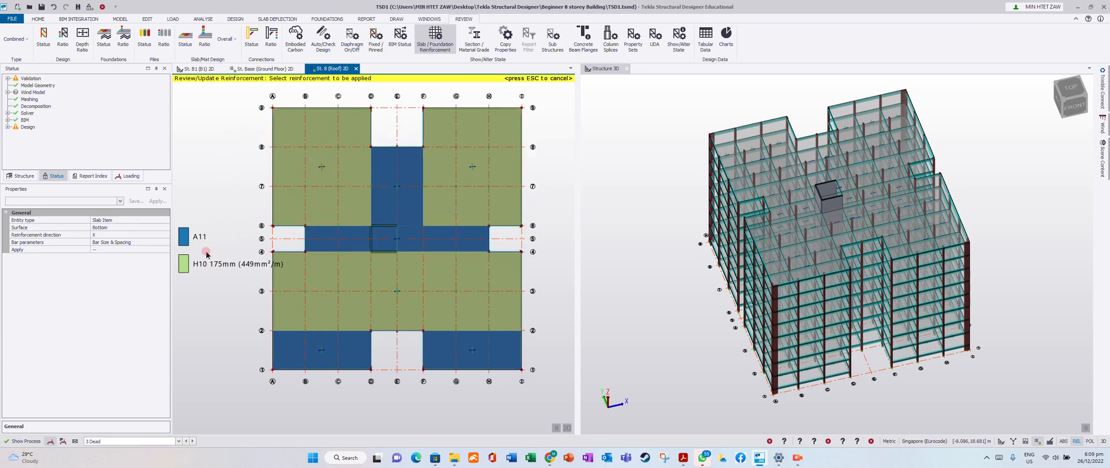
scroll(237, 268, "up", 2)
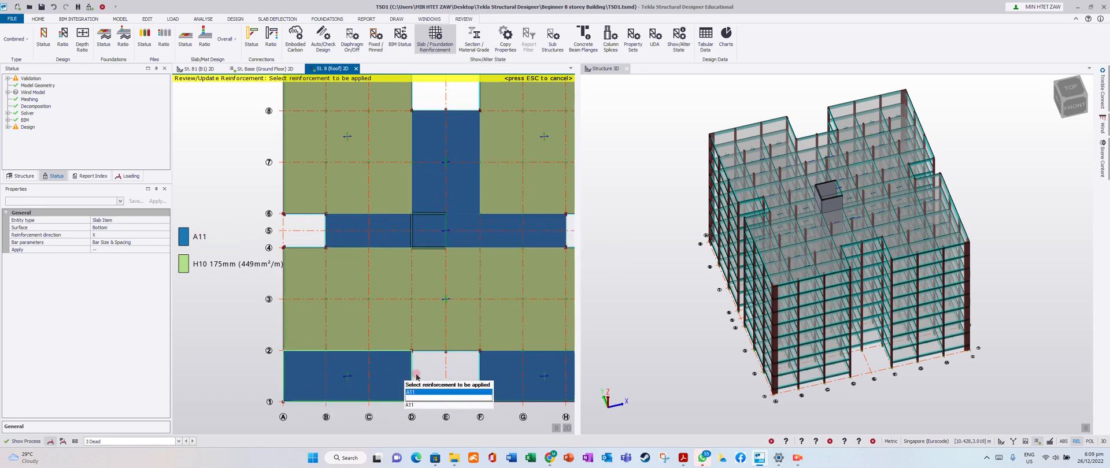
scroll(335, 321, "down", 1)
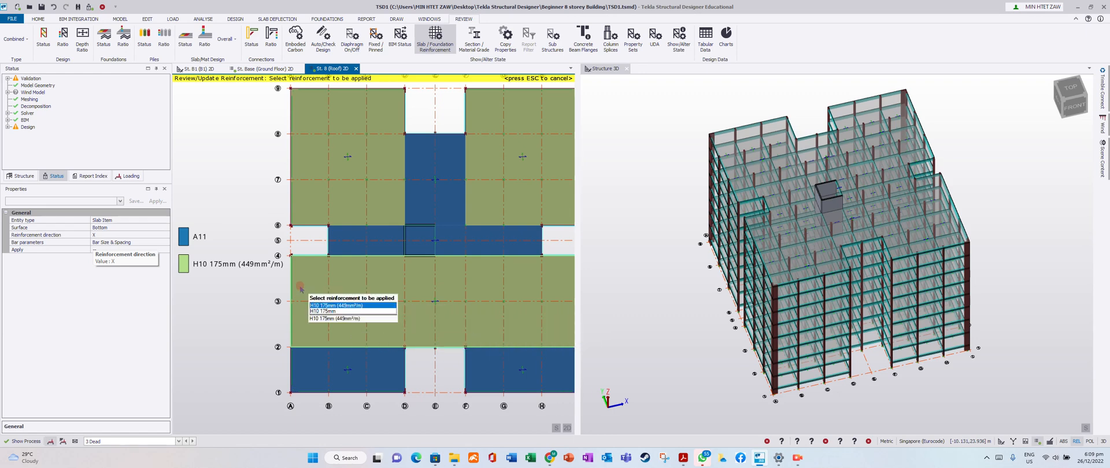
left_click(164, 234)
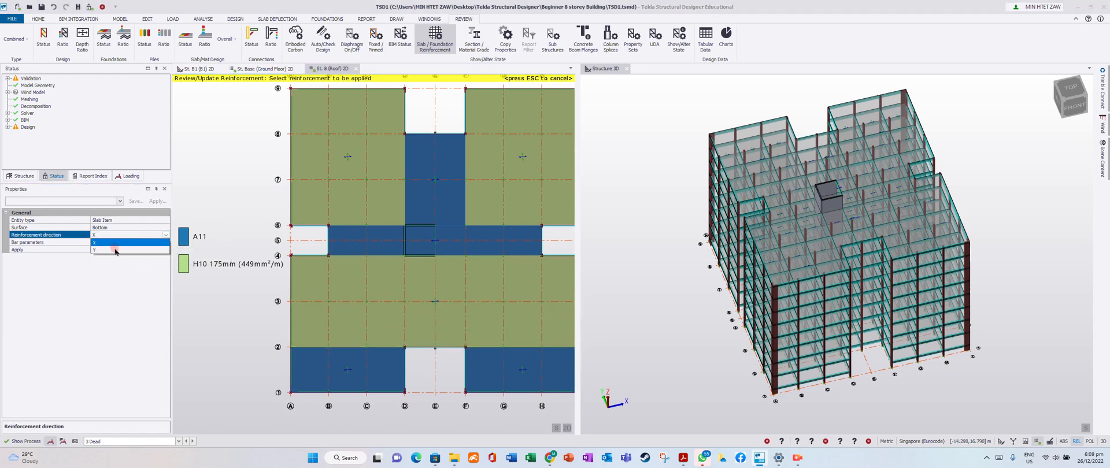
left_click(115, 250)
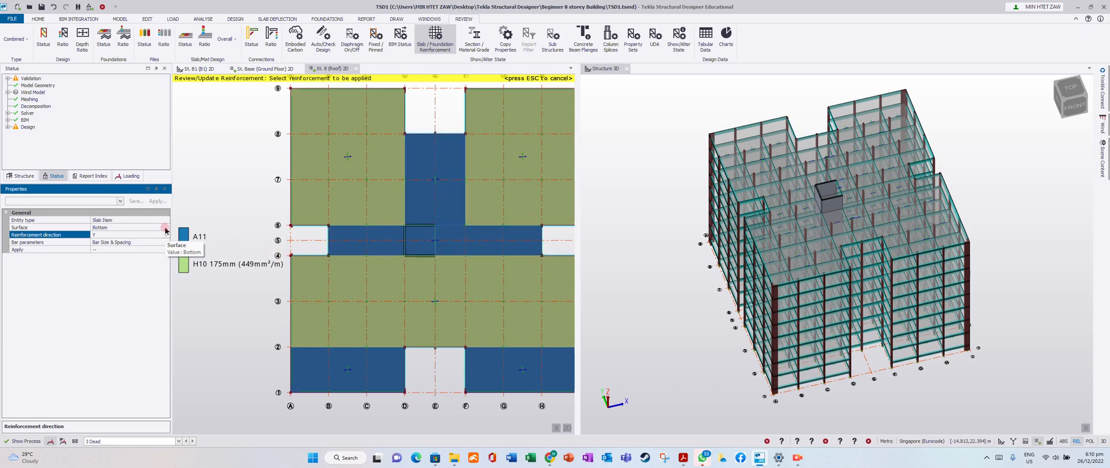
Step: Review the roof's slab item reinforcement on the top surface in the X direction, followed by the Y direction
left_click(141, 227)
left_click(112, 242)
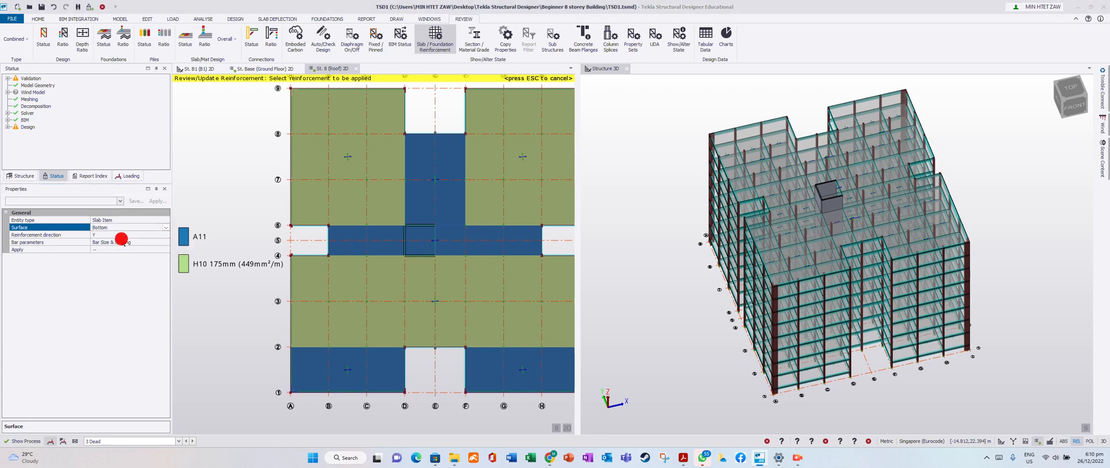
left_click(166, 234)
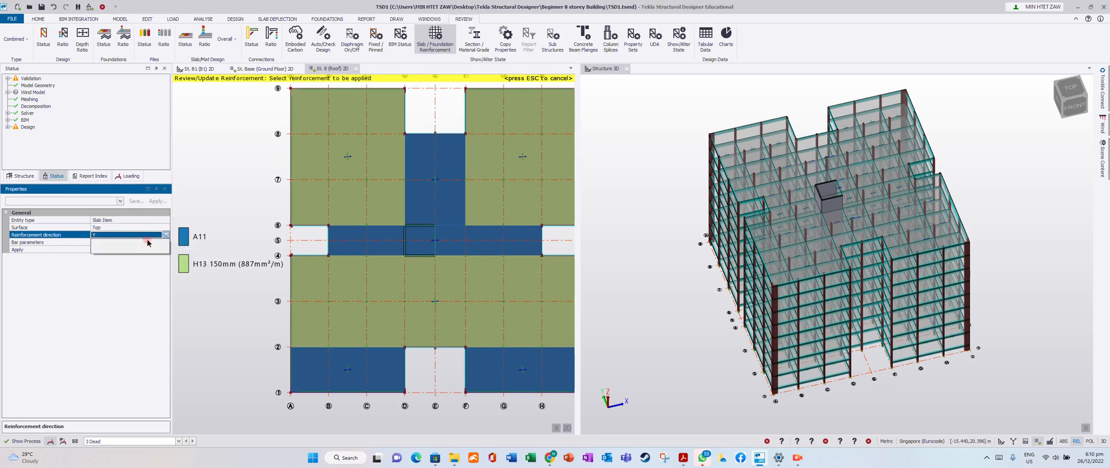
left_click(122, 242)
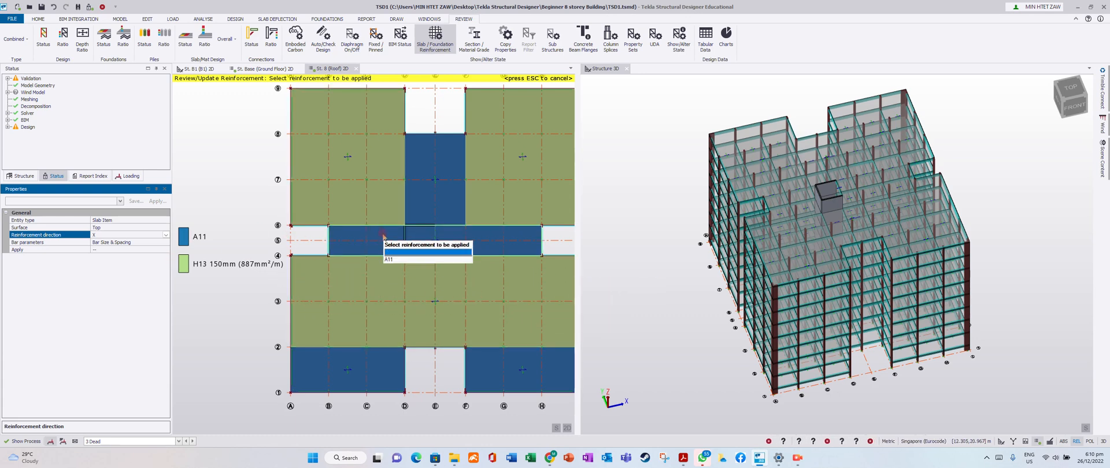
left_click(166, 235)
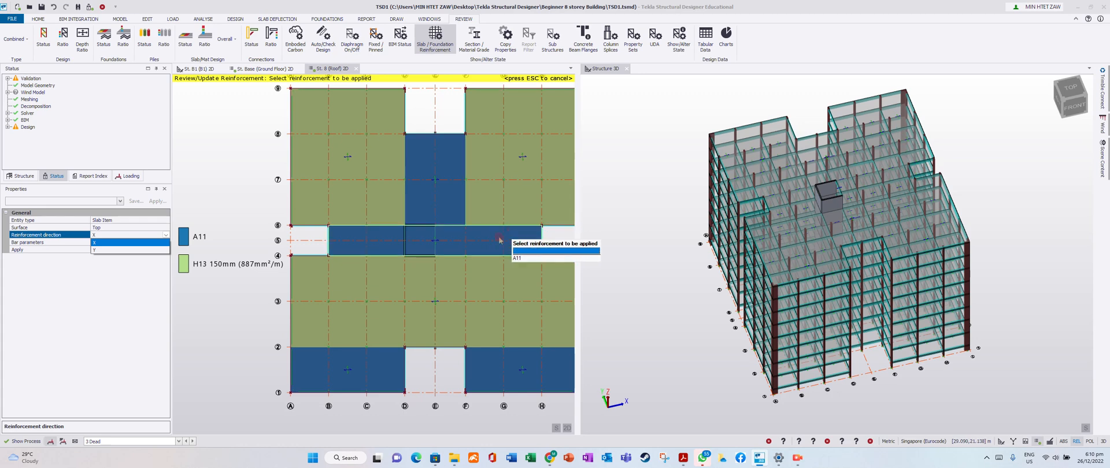
left_click(144, 251)
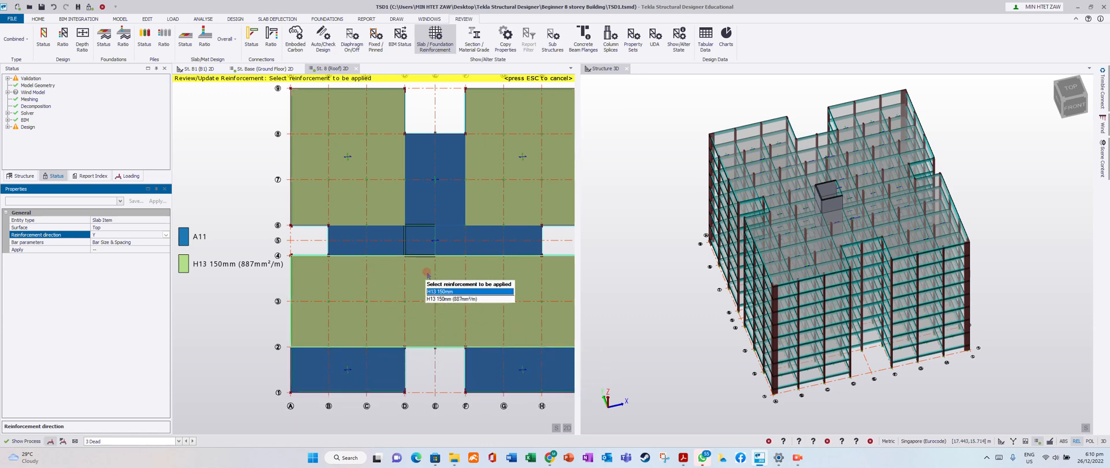
scroll(442, 246, "down", 1)
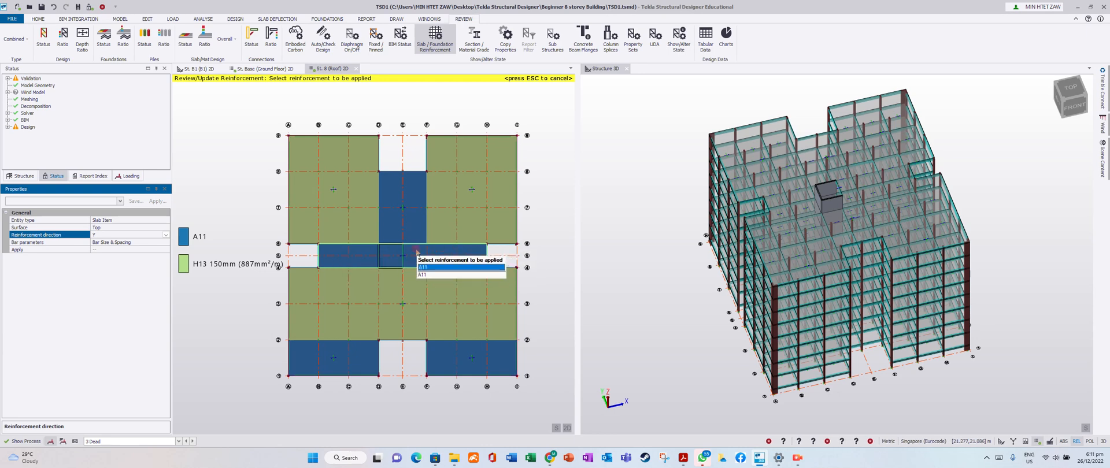
scroll(393, 256, "up", 1)
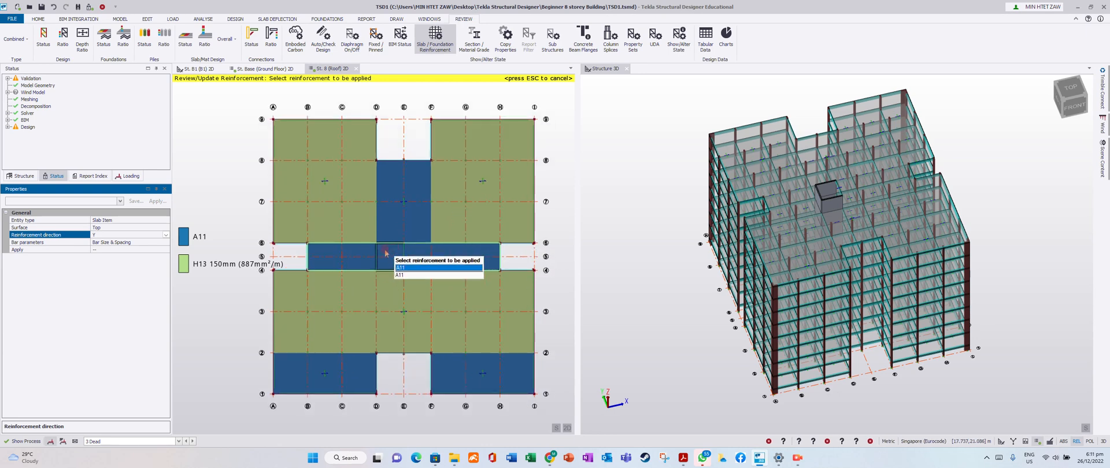
Step: Display the bottom surface reinforcement in the Y direction and pick A11 from the strip between gridlines 4 and 6 as the reinforcement to apply
left_click(167, 227)
left_click(167, 227)
left_click(118, 238)
left_click(124, 235)
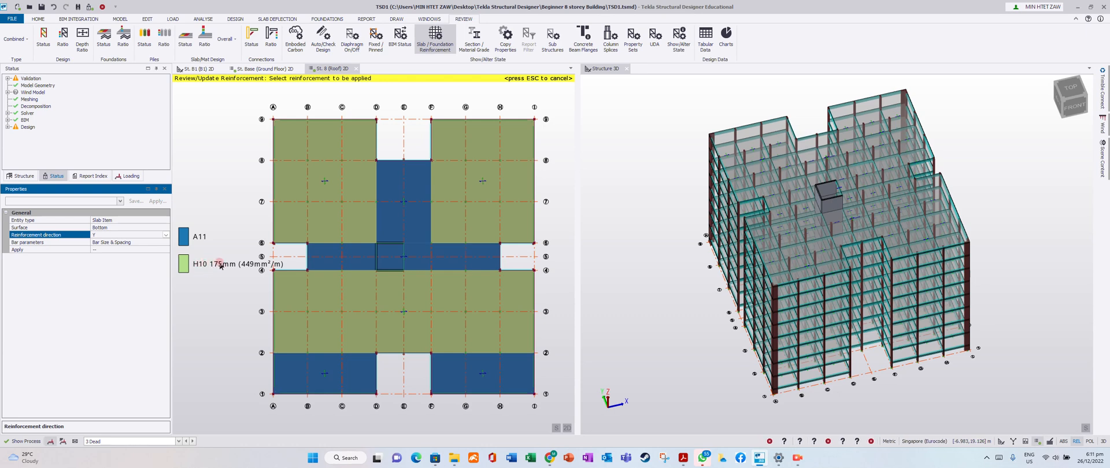
left_click(354, 258)
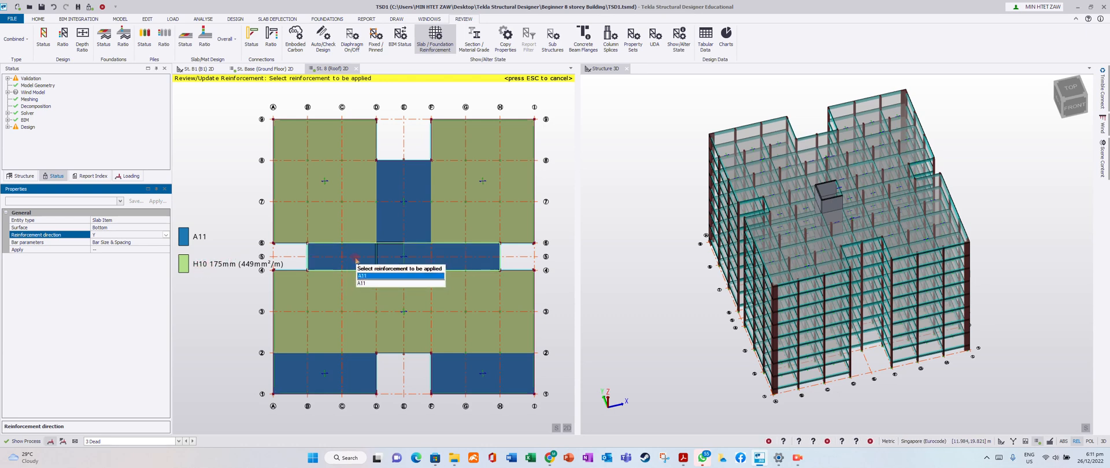
left_click(376, 276)
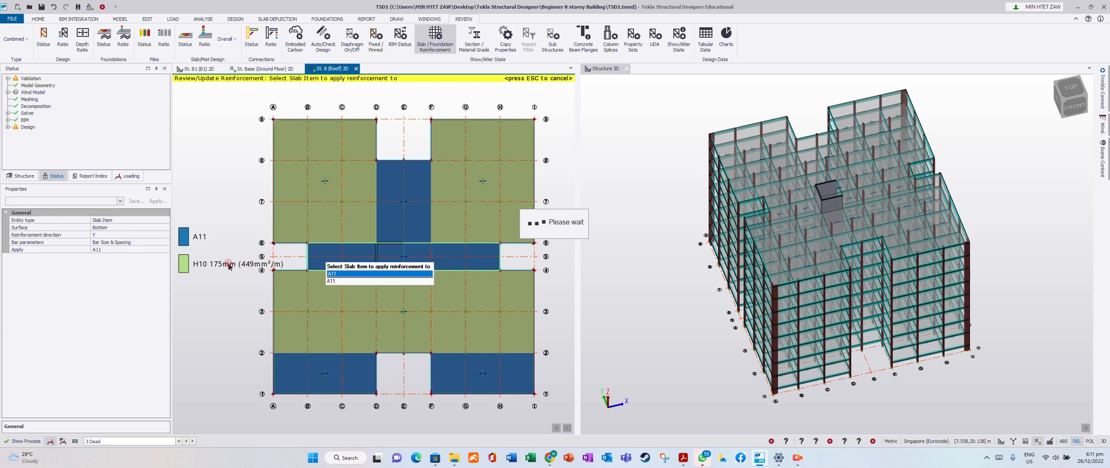
Step: Apply H10 175mm bottom Y reinforcement to the roof slab items that use A11, and recheck the slab design status
left_click(165, 251)
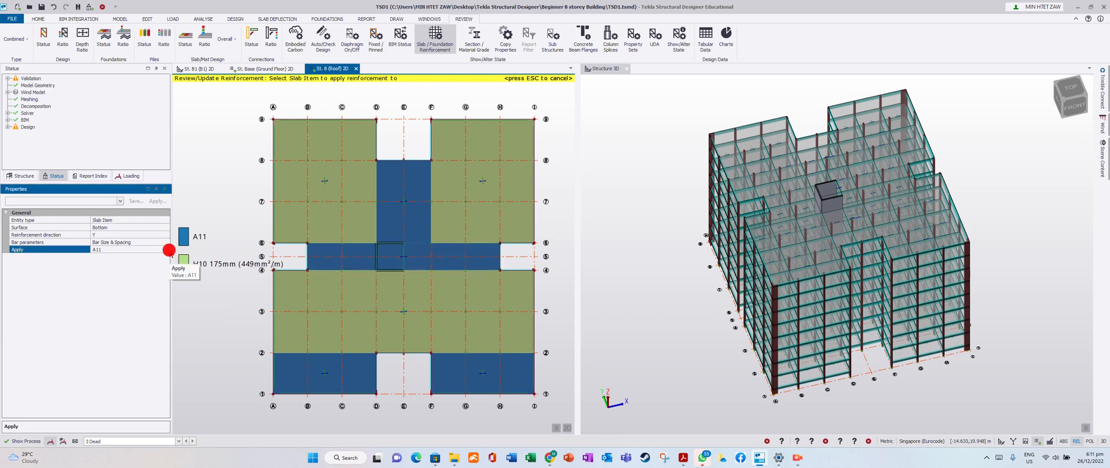
left_click(165, 250)
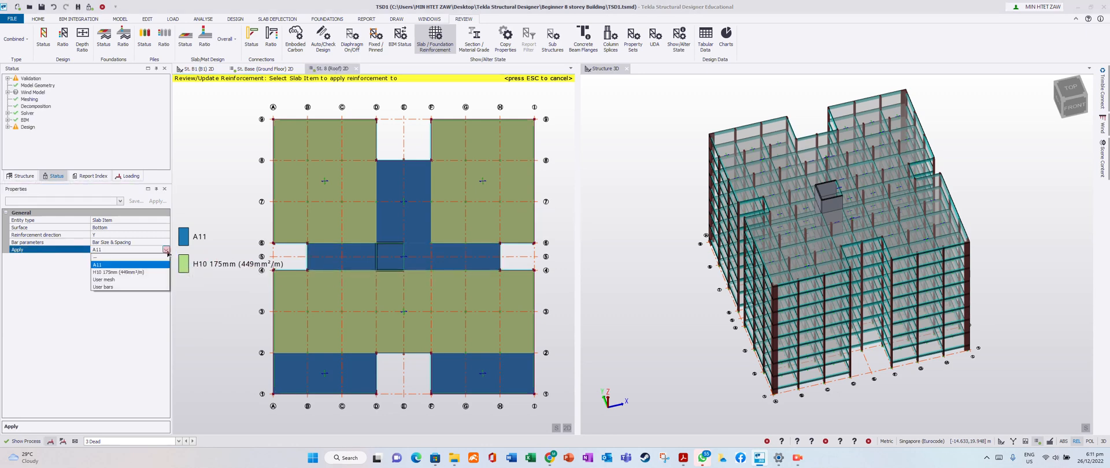
left_click(133, 273)
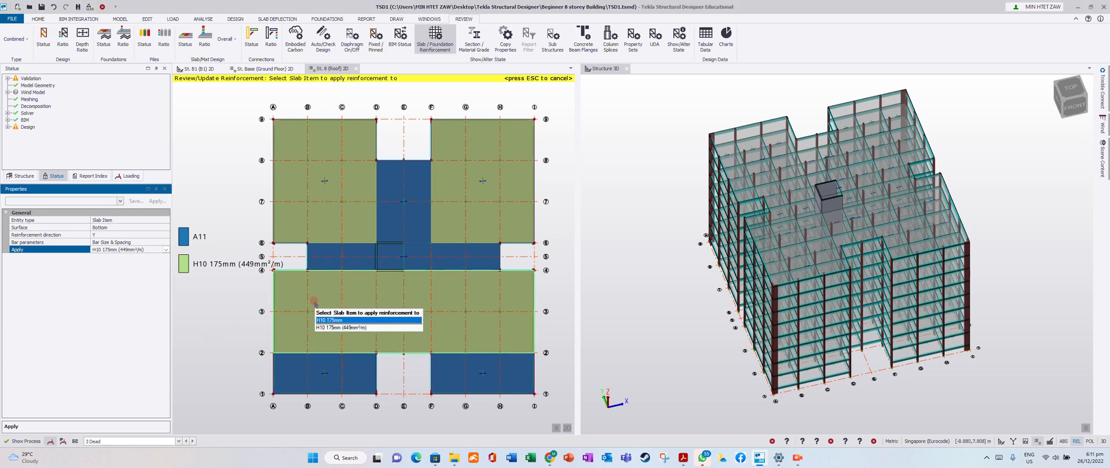
left_click(199, 316)
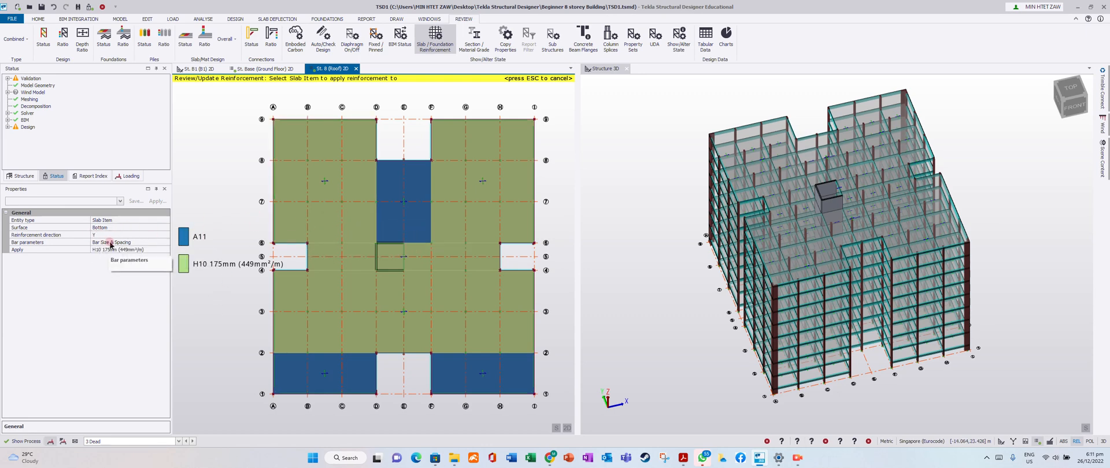
mouse_move(388, 221)
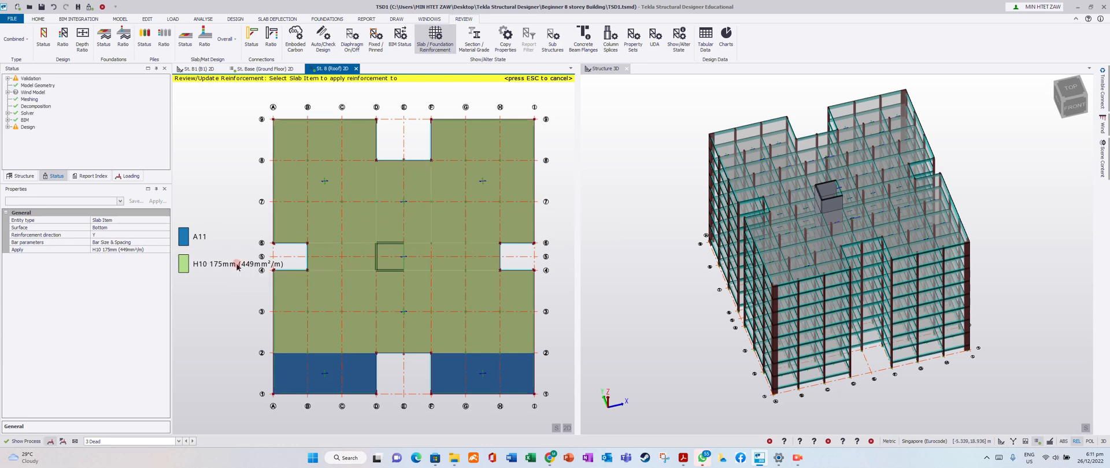
left_click(388, 358)
left_click(488, 380)
left_click(213, 263)
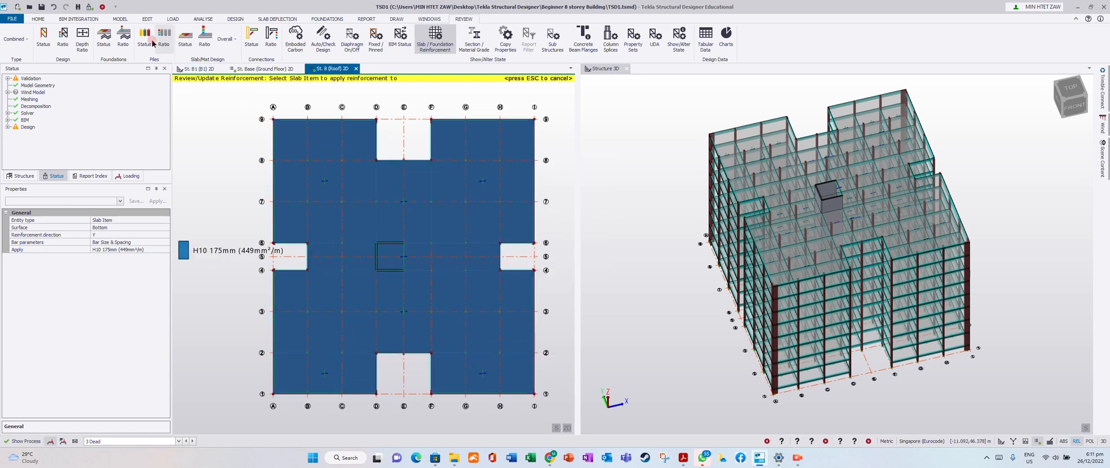
left_click(185, 42)
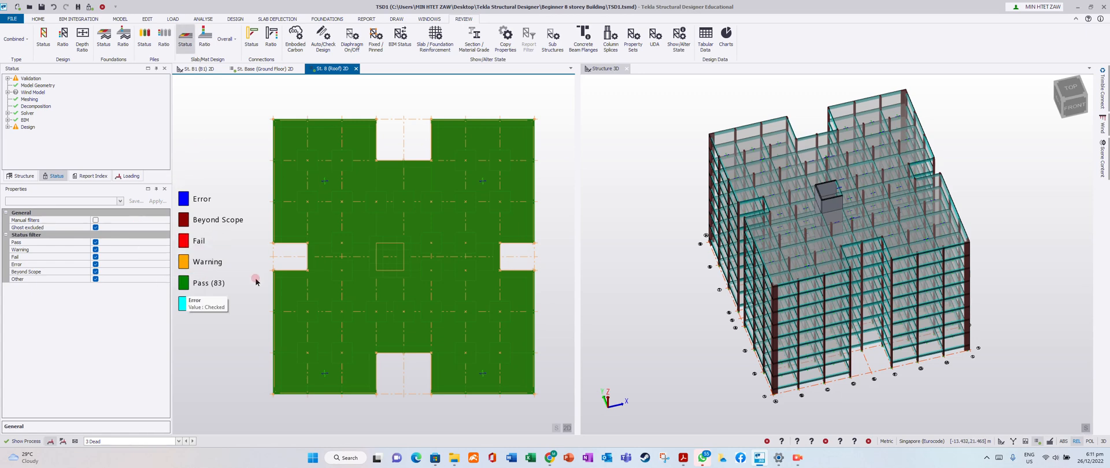
Step: Check the roof slab utilisation ratios, followed by the slab item reinforcement on the bottom surface in the X direction
left_click(205, 39)
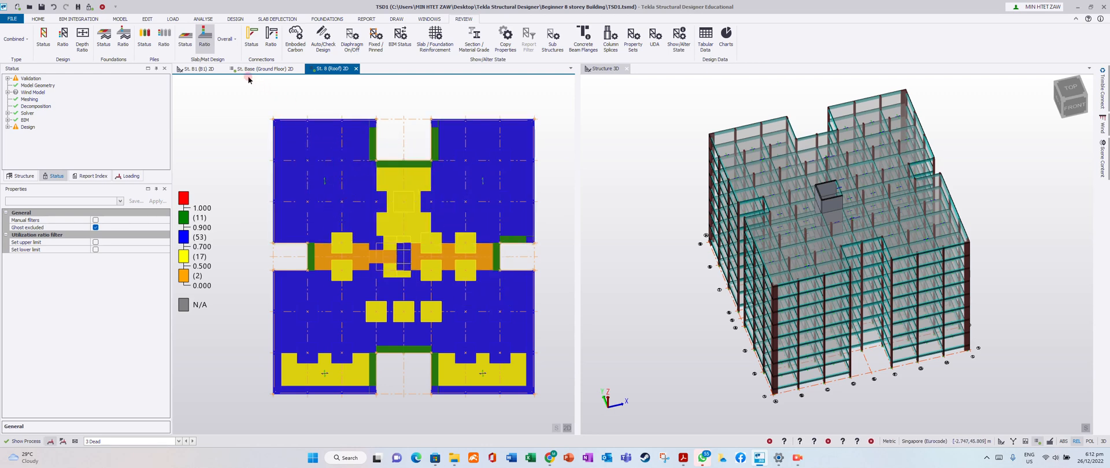
left_click(435, 39)
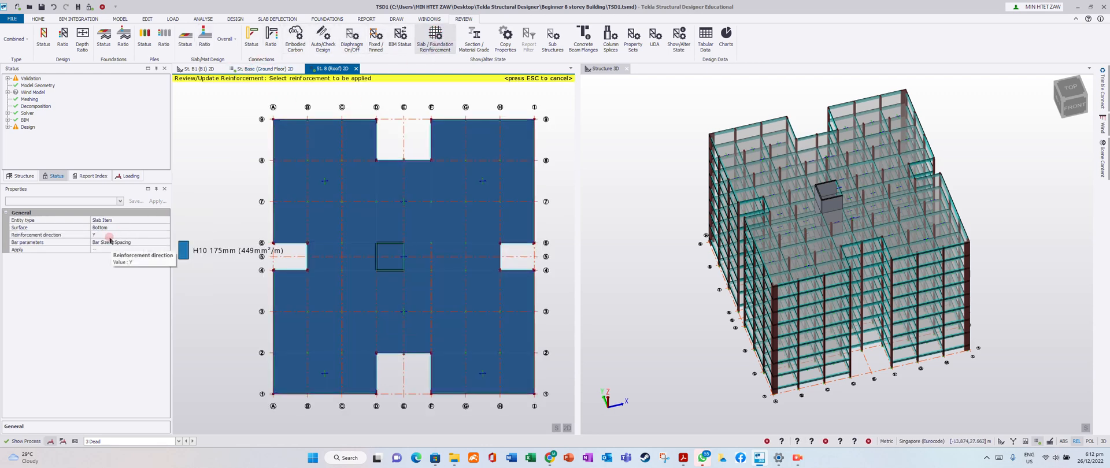
left_click(161, 236)
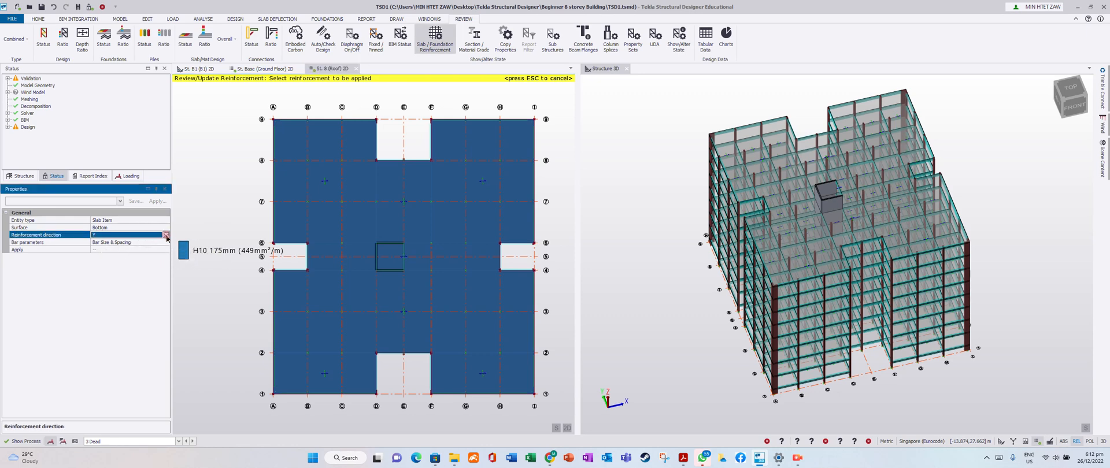
left_click(166, 235)
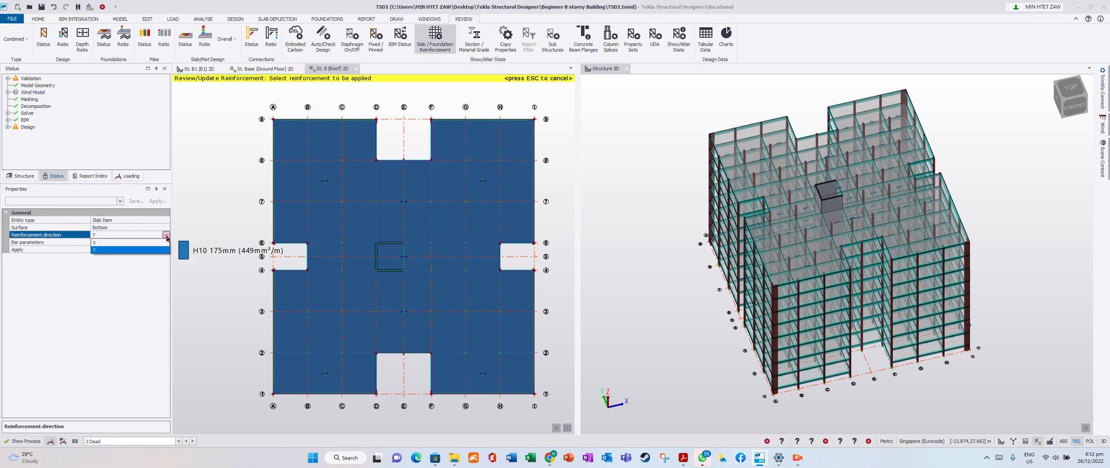
left_click(113, 243)
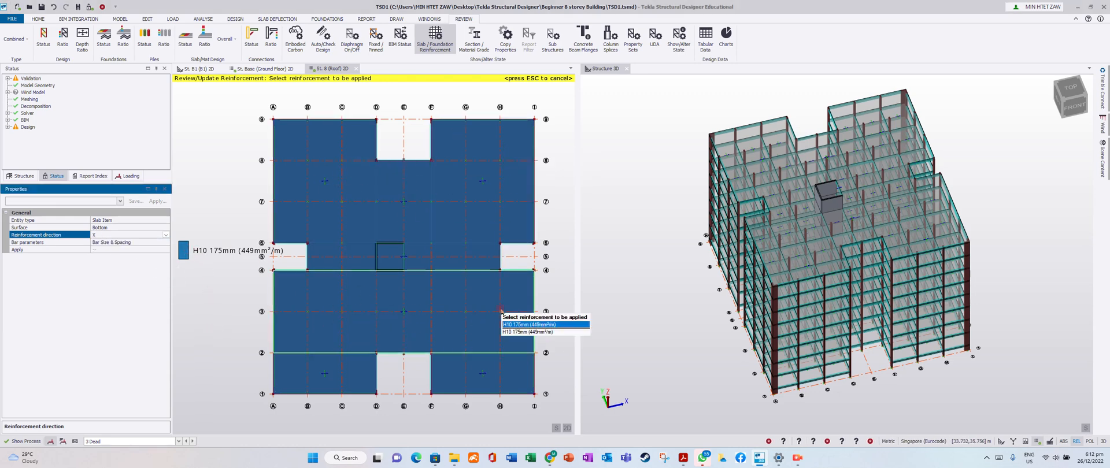
Step: Apply H13 150mm top surface reinforcement in the X direction to the roof slab items that use A11
left_click(164, 229)
left_click(166, 228)
left_click(121, 242)
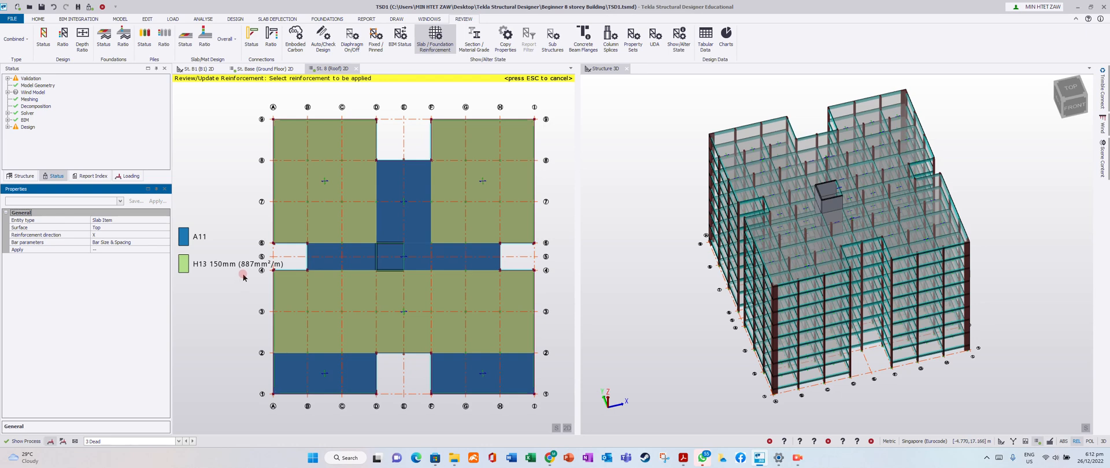
left_click(216, 262)
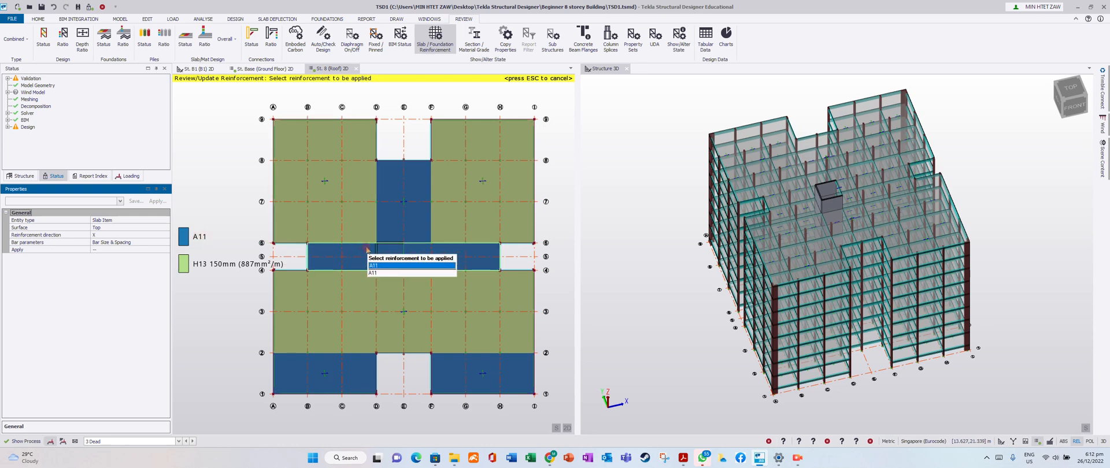
left_click(166, 249)
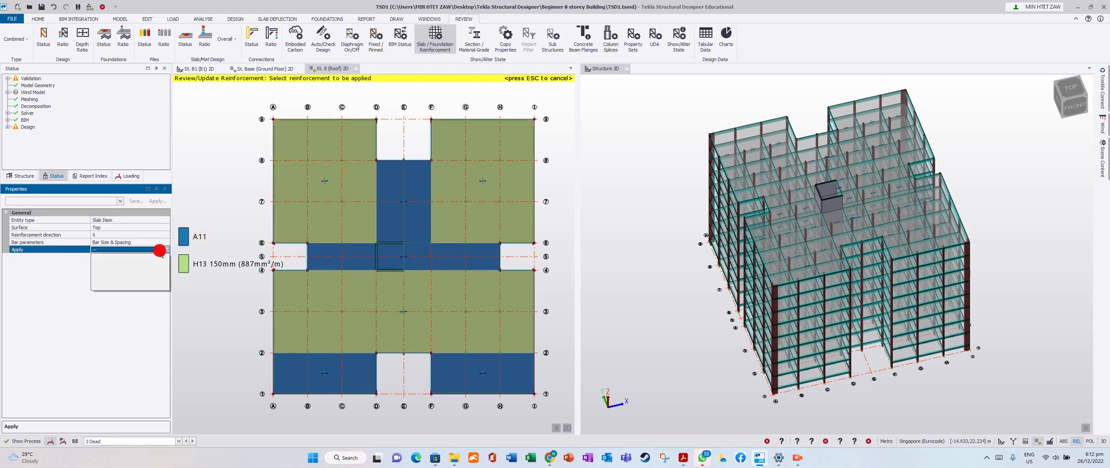
left_click(130, 272)
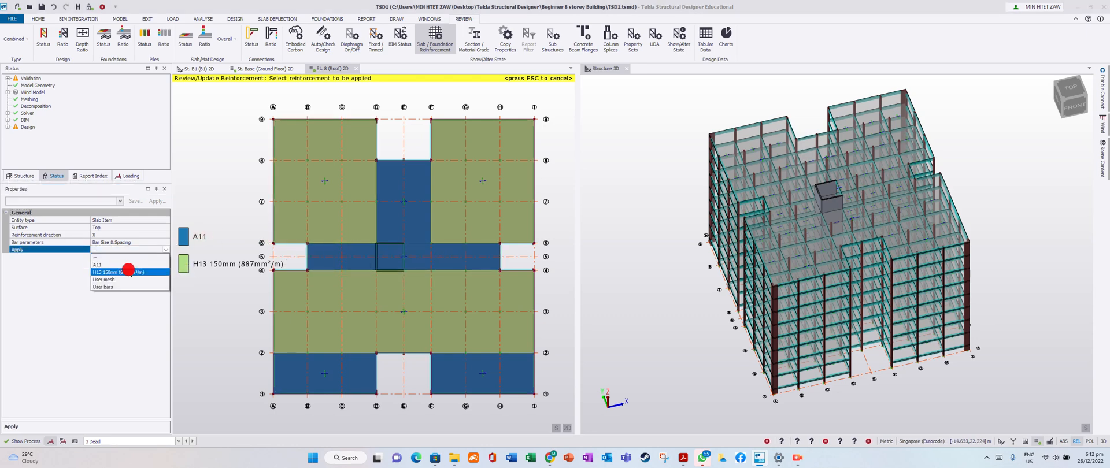
left_click(331, 255)
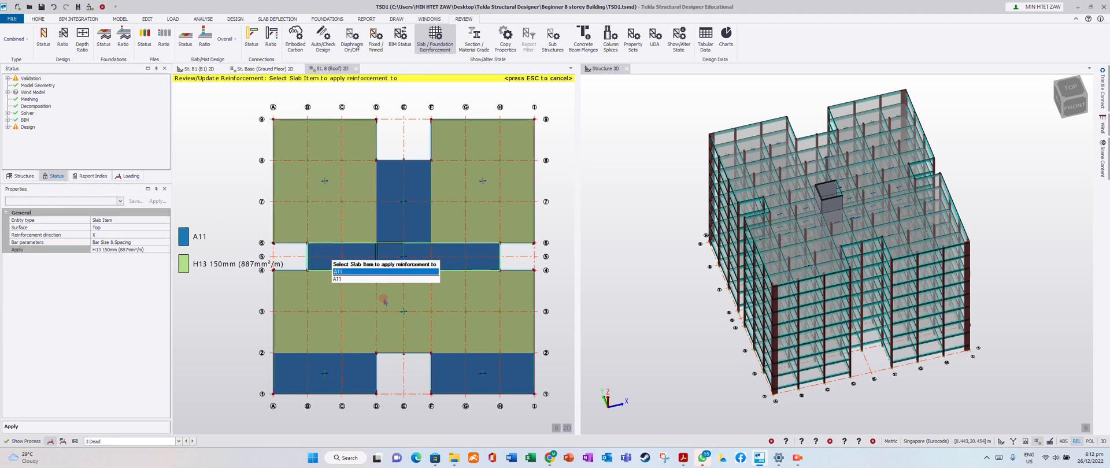
left_click(396, 219)
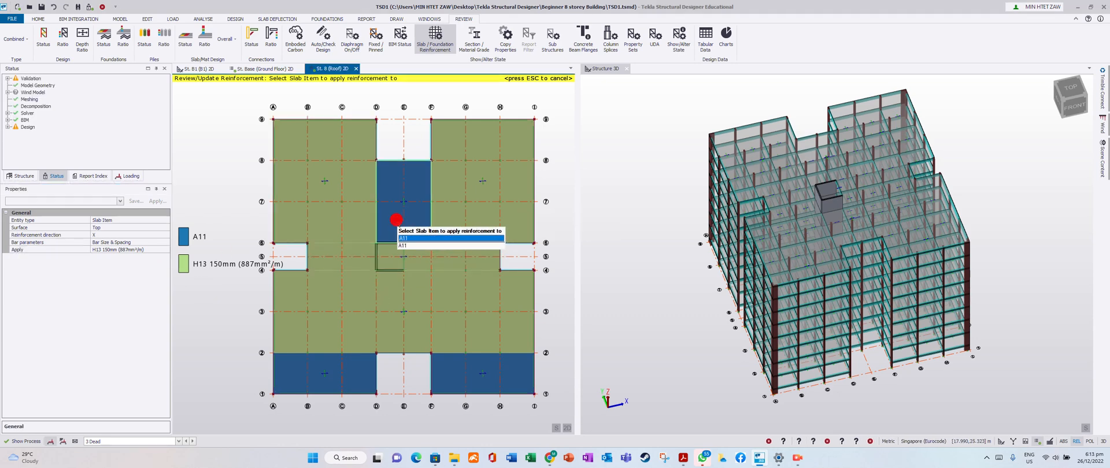
left_click(460, 375)
left_click(354, 381)
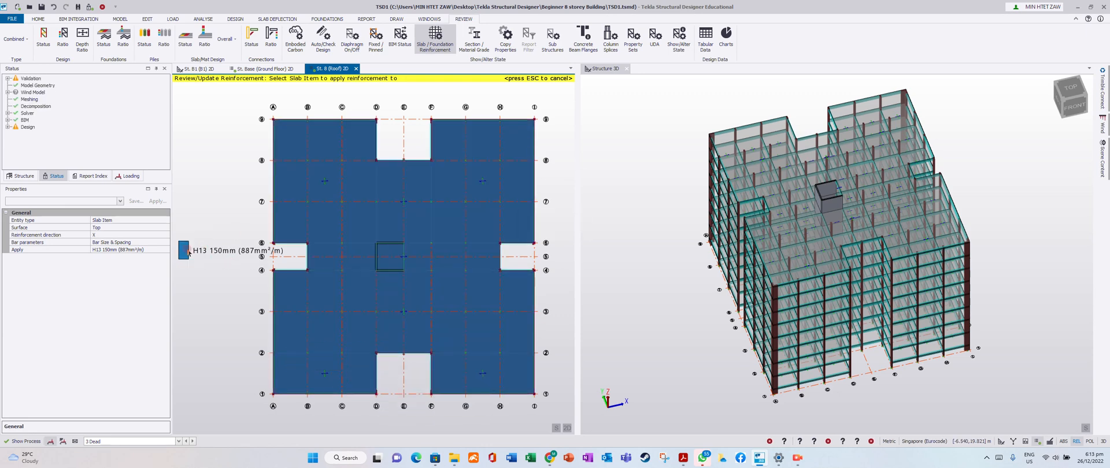
Step: Review the roof slab item reinforcement on the bottom surface in X, then on the top surface in the X and Y directions
left_click(164, 226)
left_click(164, 227)
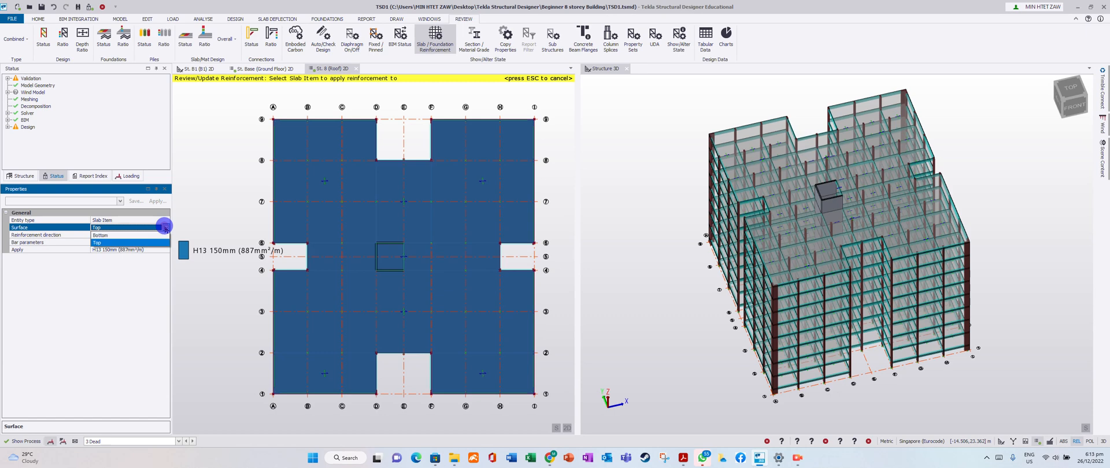
left_click(133, 235)
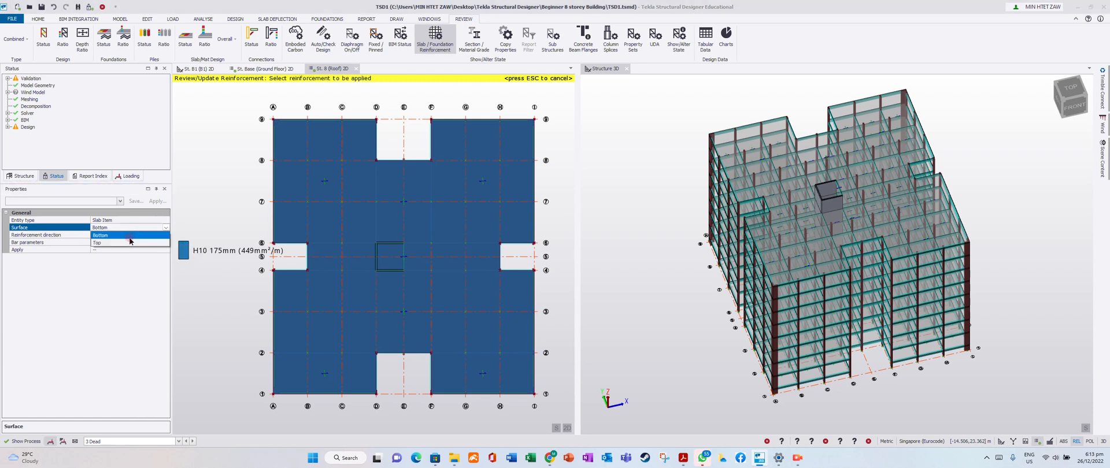
left_click(121, 242)
left_click(166, 235)
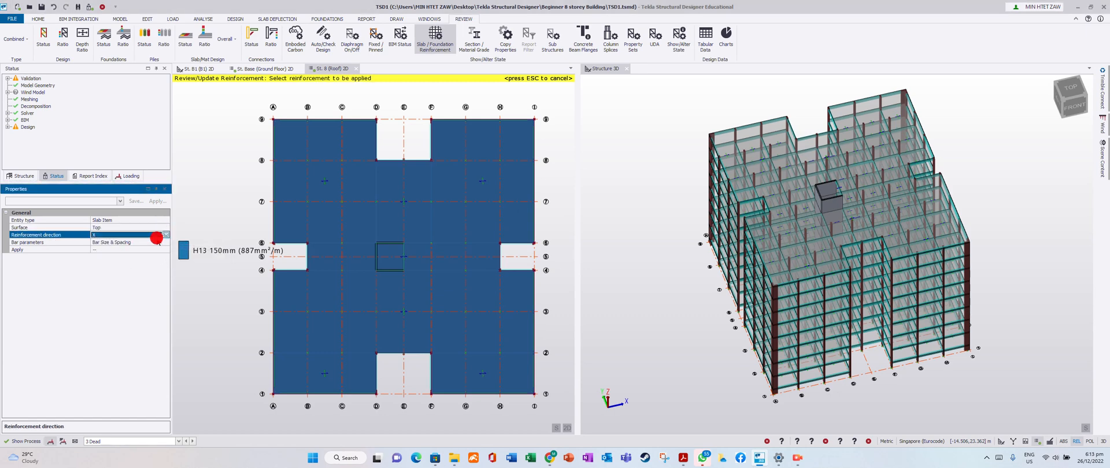
left_click(116, 251)
left_click(220, 341)
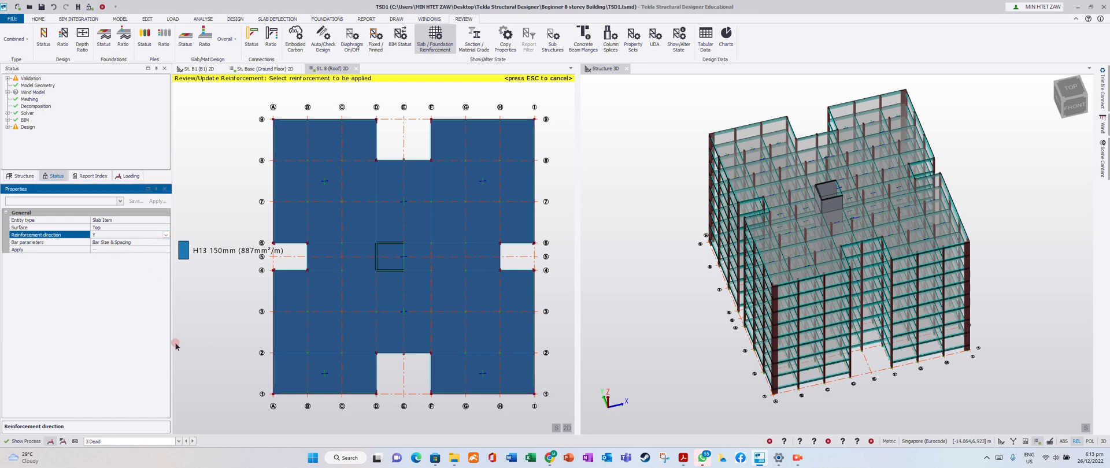
Step: Recheck the roof slab design status and utilisation ratios, and inspect the top Y reinforcement across the slab items
left_click(192, 39)
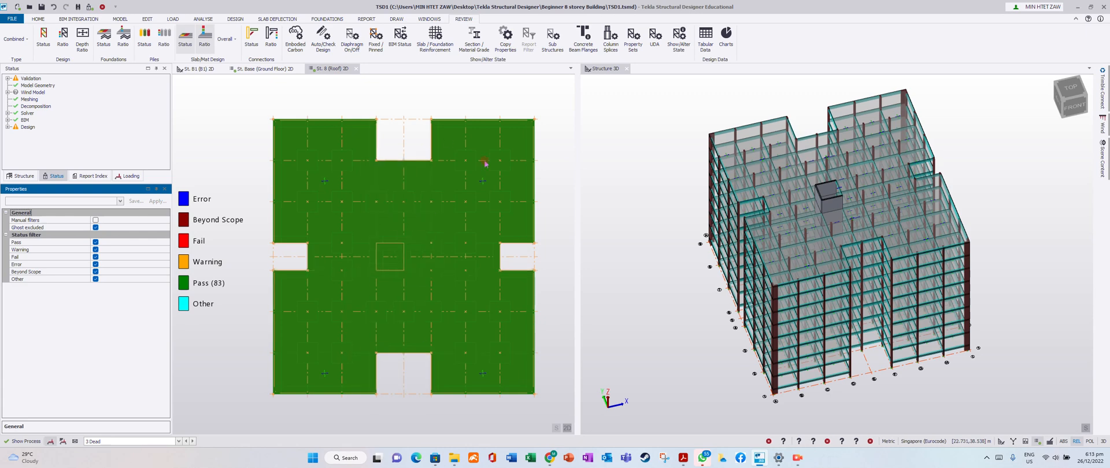
left_click(205, 40)
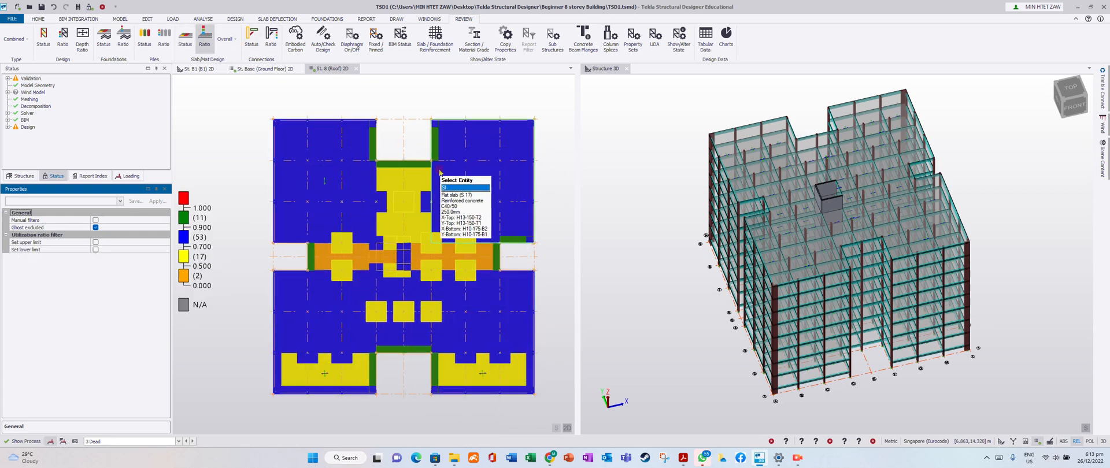
left_click(438, 50)
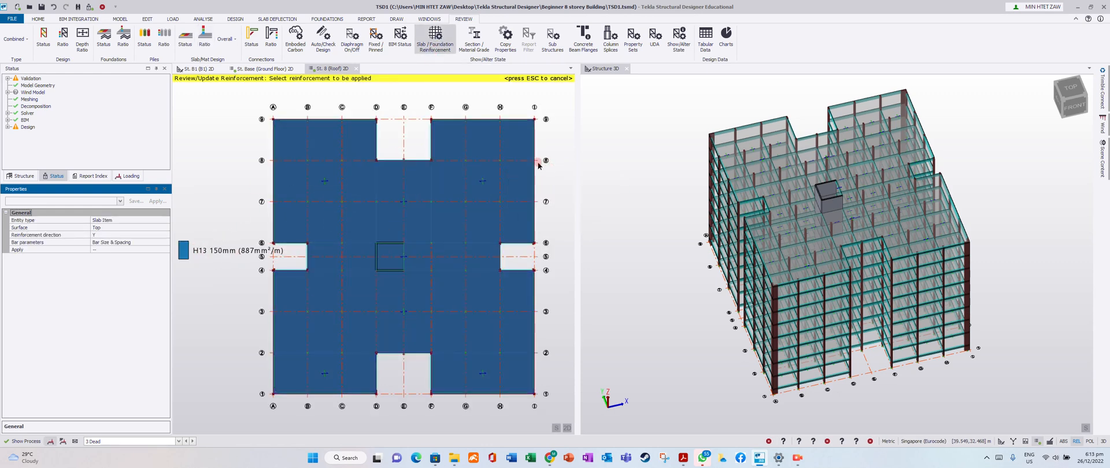
left_click(404, 271)
scroll(404, 270, "up", 1)
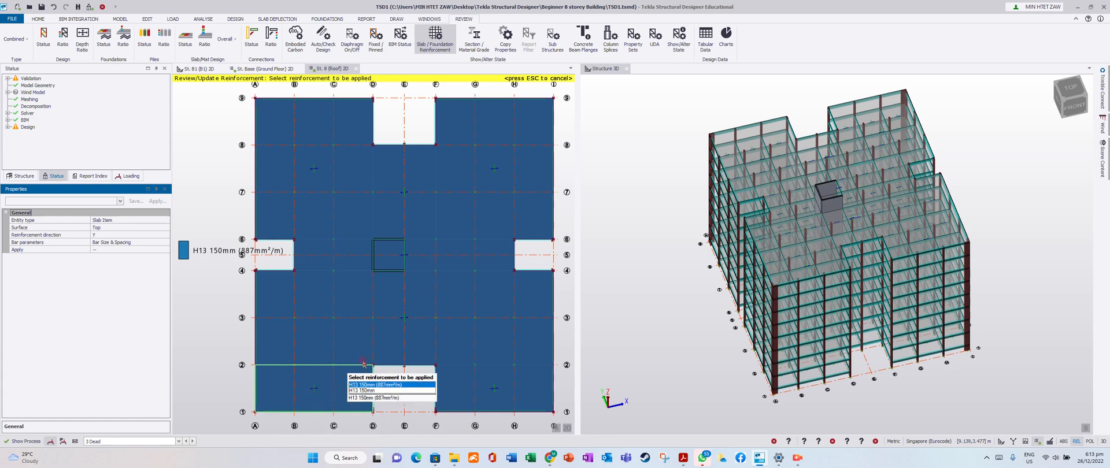
scroll(381, 269, "down", 1)
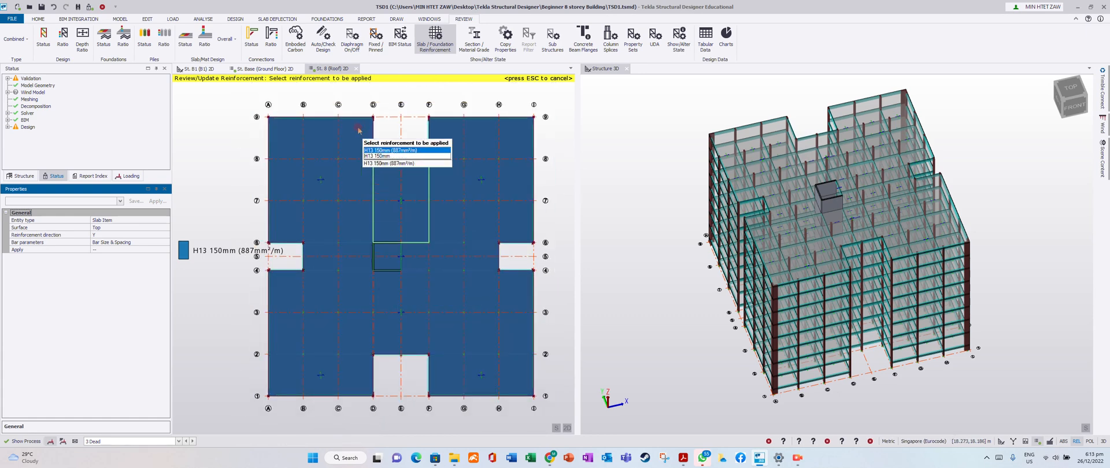
Step: Switch to the ground floor plan and examine the slab design status of the Beyond Scope and Other areas around the central core
left_click(281, 72)
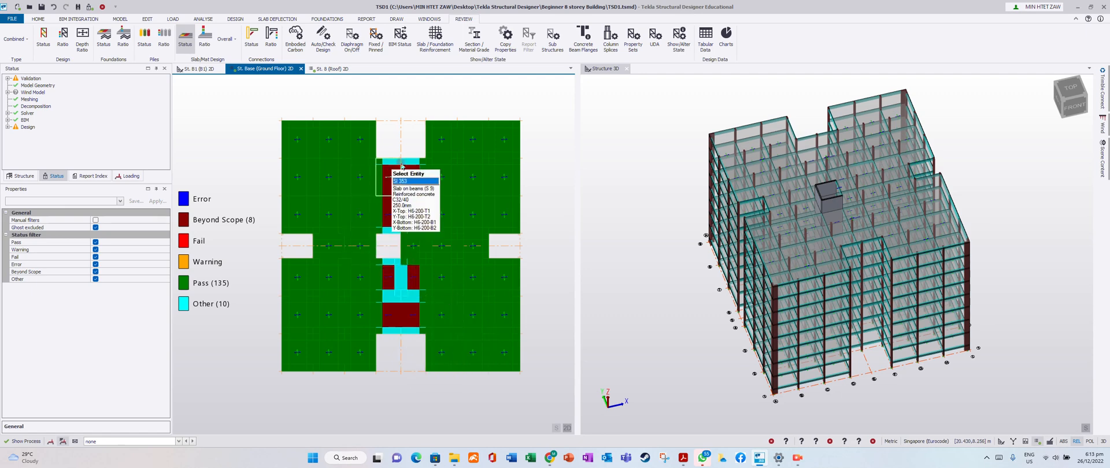
scroll(402, 250, "up", 1)
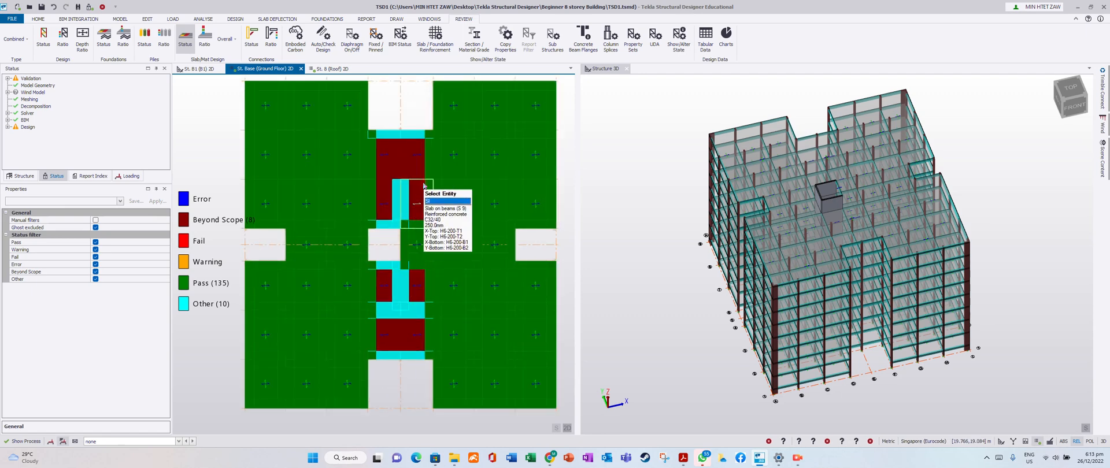
scroll(404, 168, "up", 2)
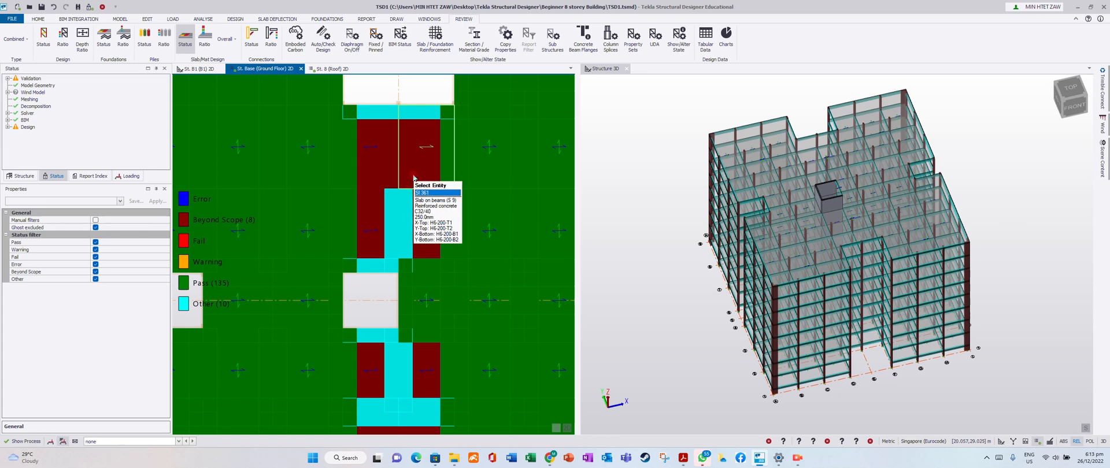
scroll(395, 258, "down", 3)
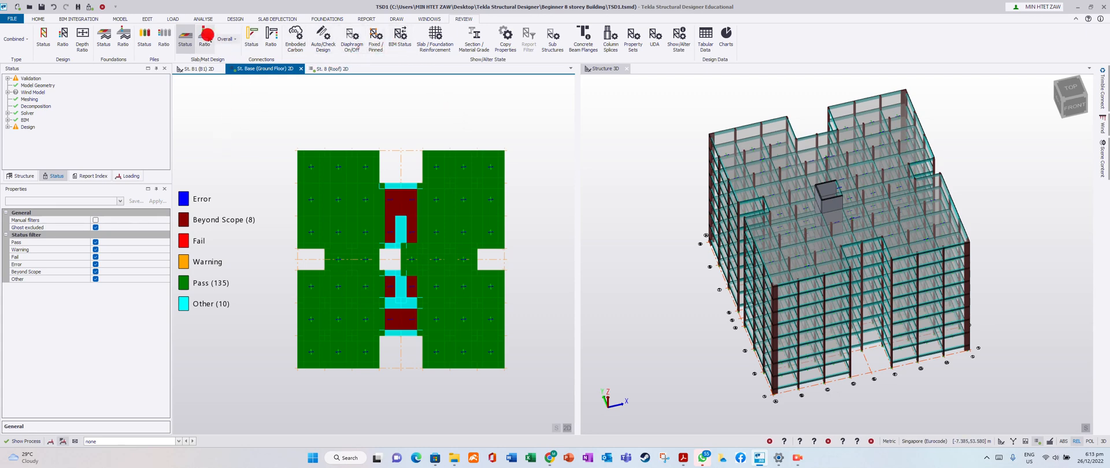
Step: Display the ground floor slab utilisation ratios and examine the N/A slab items and patches in the central strip
left_click(205, 38)
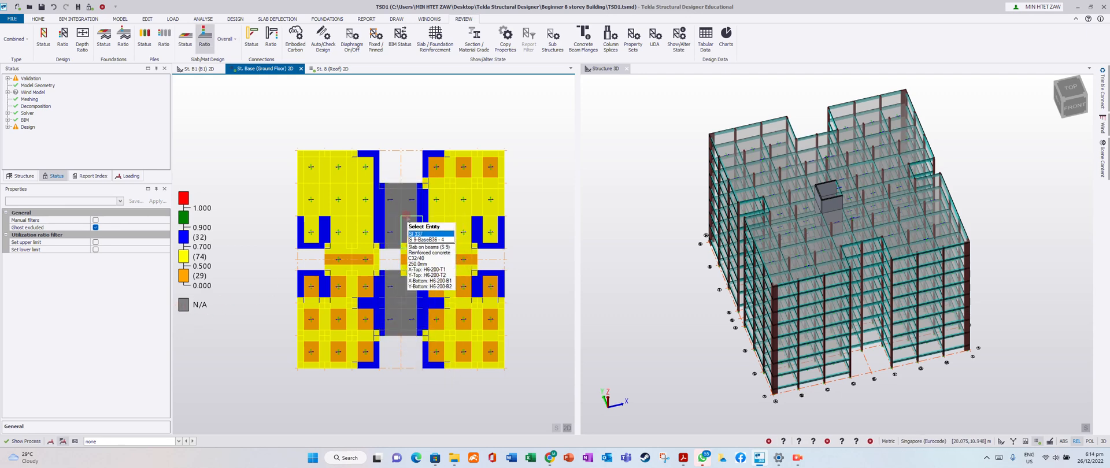
scroll(401, 321, "up", 1)
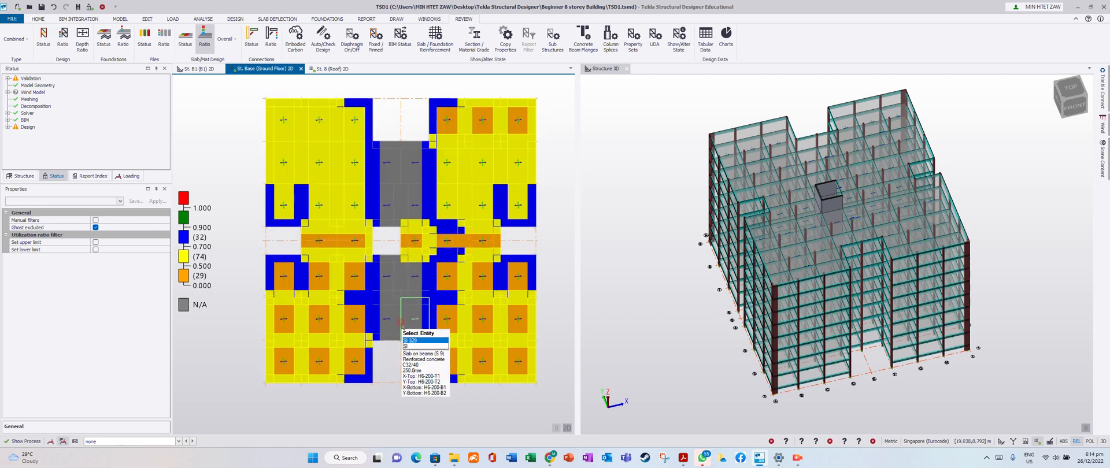
scroll(400, 318, "up", 3)
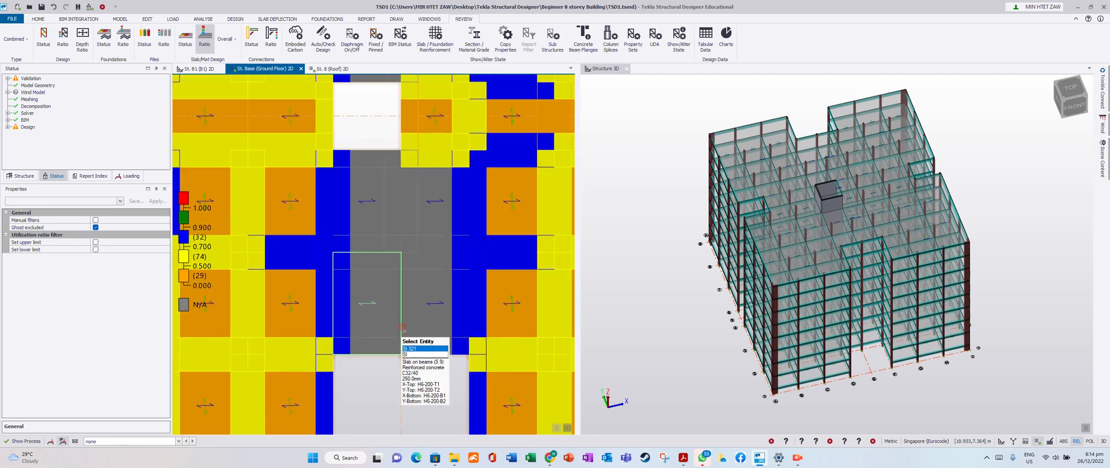
scroll(400, 328, "down", 5)
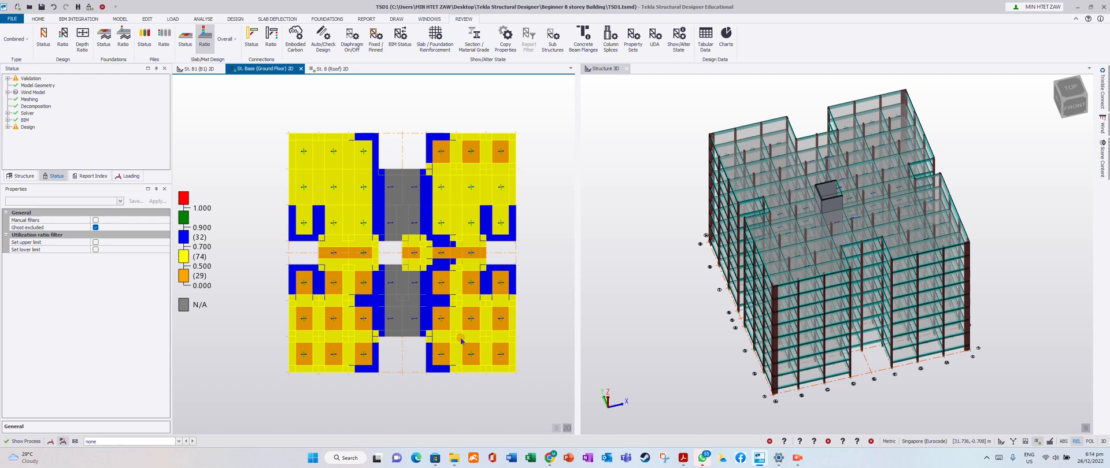
scroll(412, 234, "up", 4)
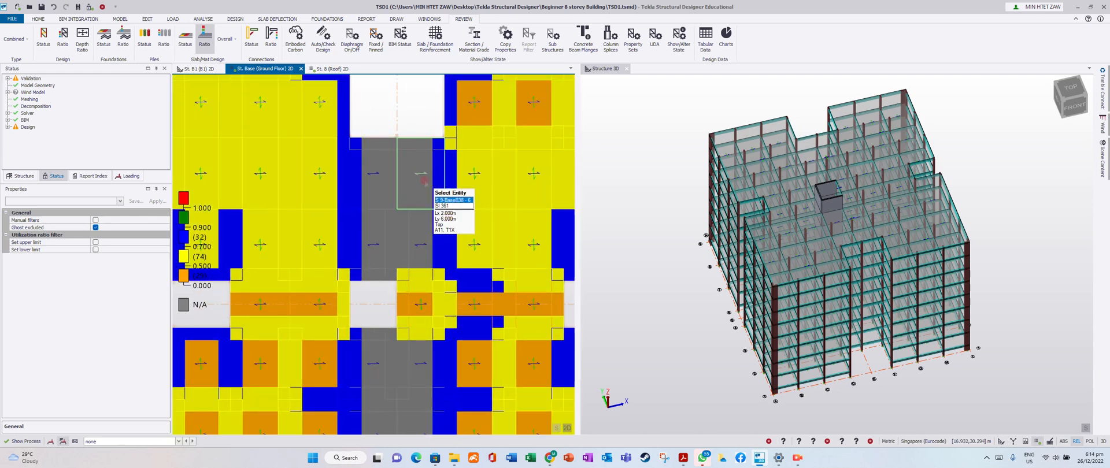
scroll(429, 227, "down", 3)
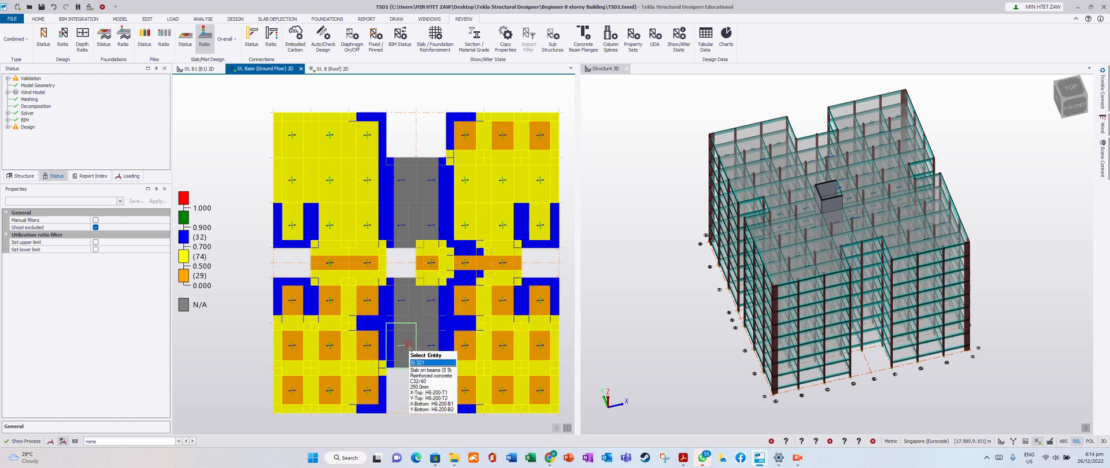
Step: Inspect the slab assignment and properties of the individual N/A slab items north and south of the ground floor core
left_click(407, 345)
left_click(431, 345)
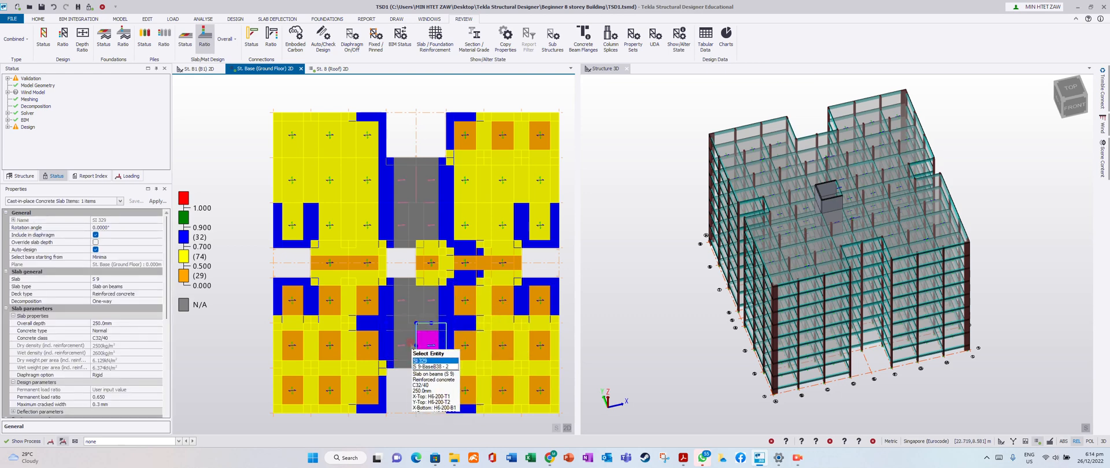
left_click(405, 341)
left_click(399, 309)
left_click(431, 303)
left_click(430, 215)
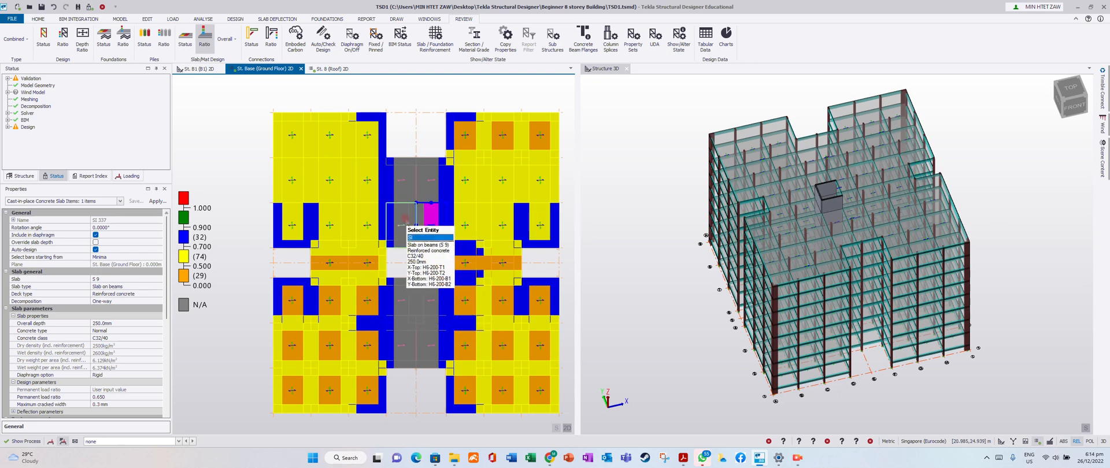
Step: Assign slab S 1 to the two ground floor N/A slab items between gridlines 7 and 8 in the central bays
left_click(424, 188)
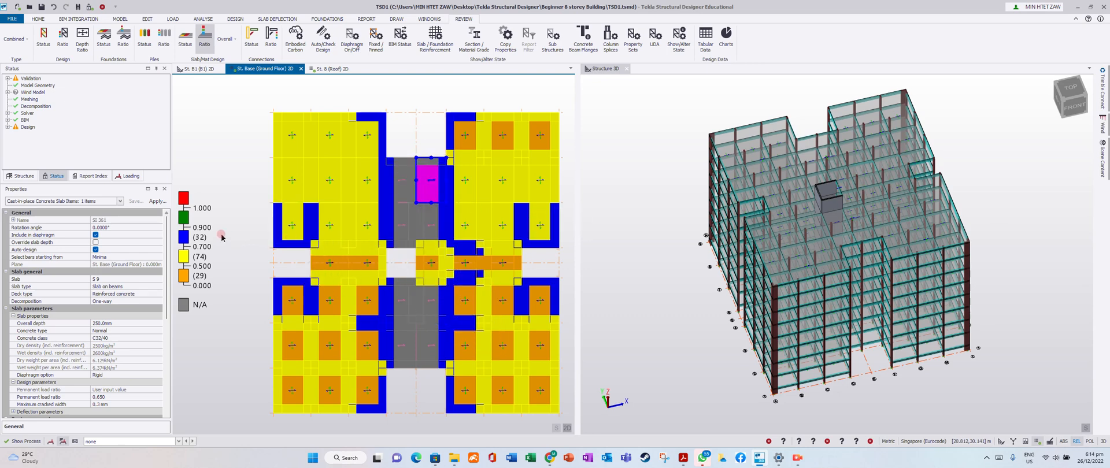
left_click(158, 278)
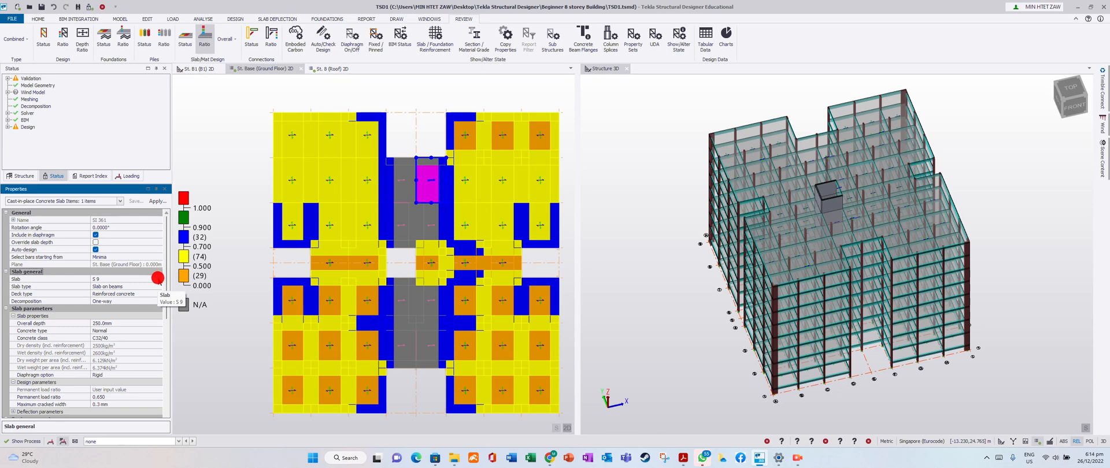
left_click(158, 278)
left_click(157, 279)
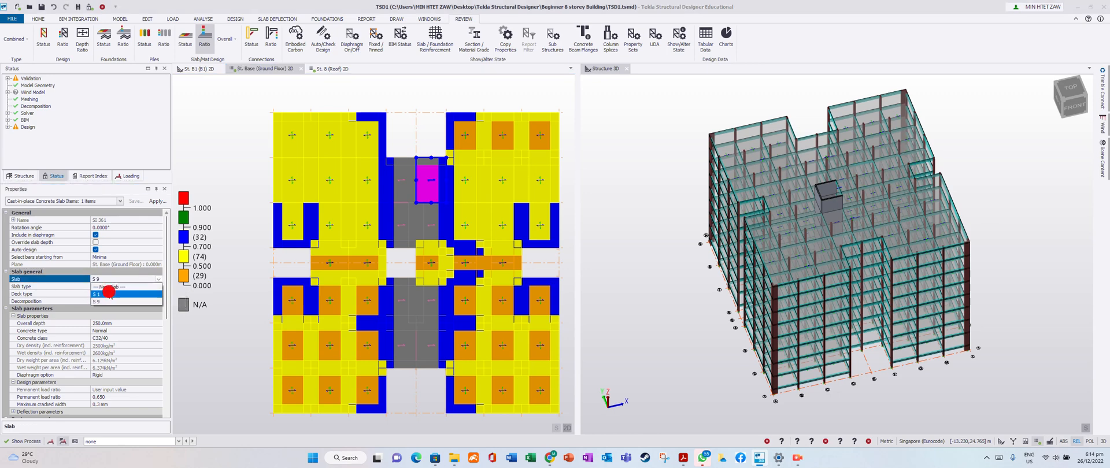
left_click(109, 293)
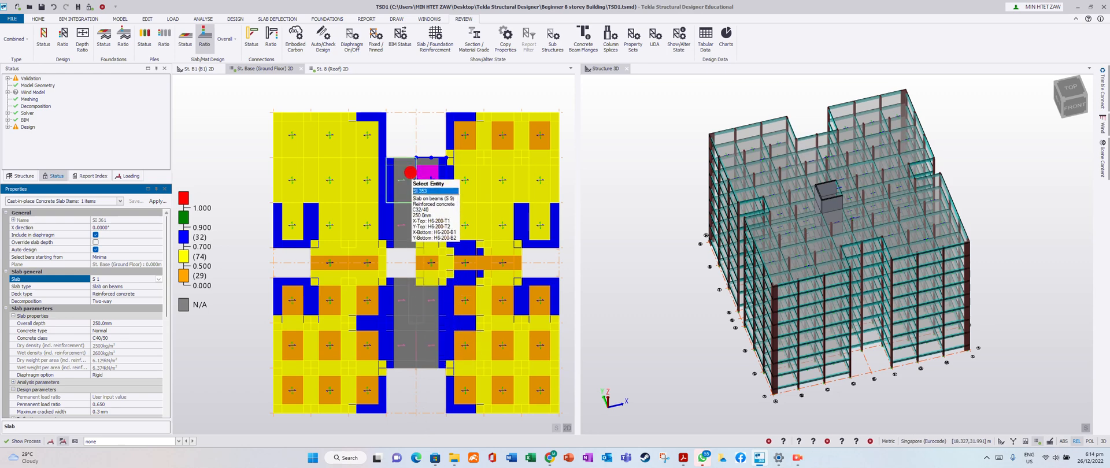
left_click(408, 182)
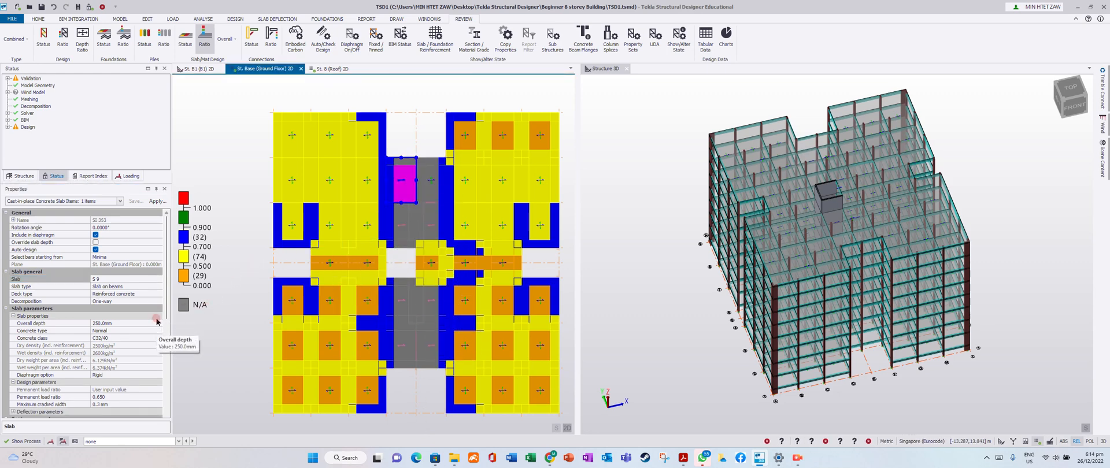
left_click(160, 280)
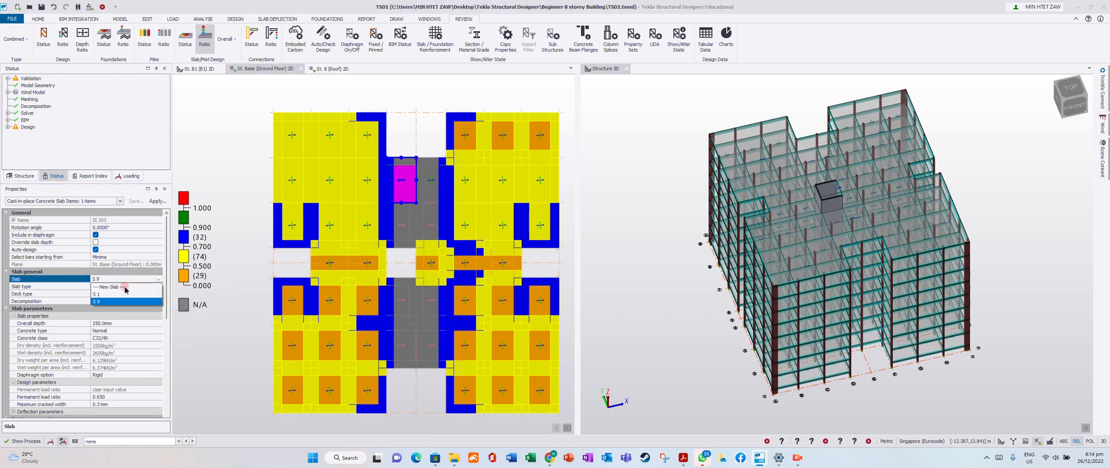
left_click(115, 294)
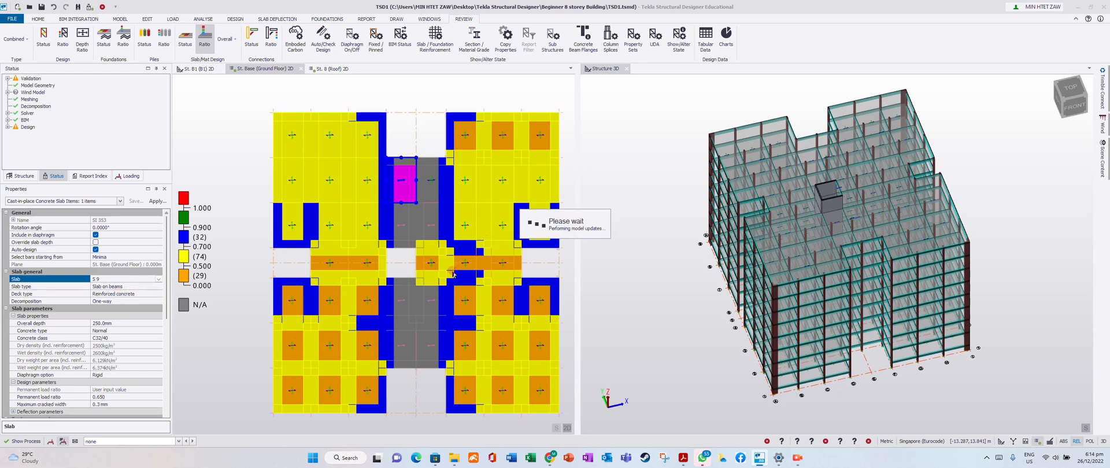
Step: Assign slab S 1 to the four N/A slab items south of the core between gridlines 2 and 4
left_click(400, 303)
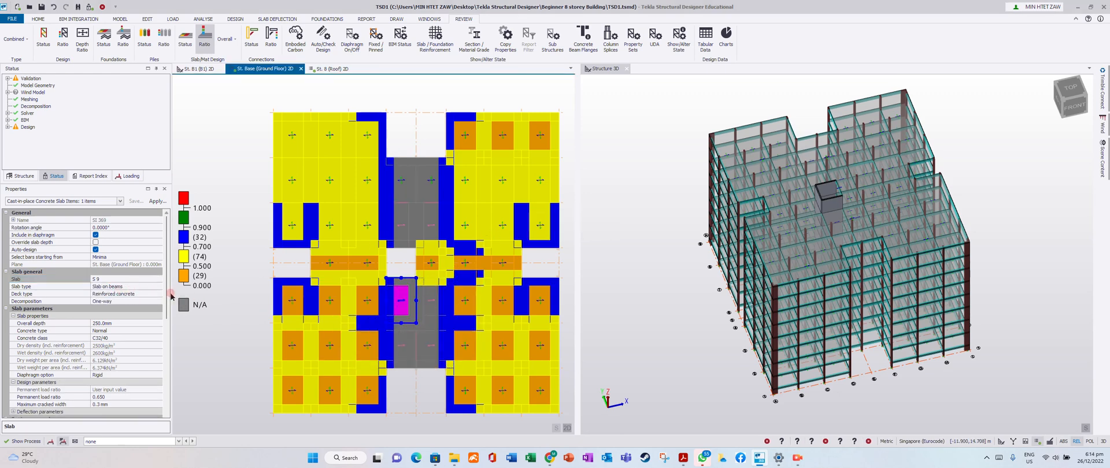
left_click(429, 306, "ctrl")
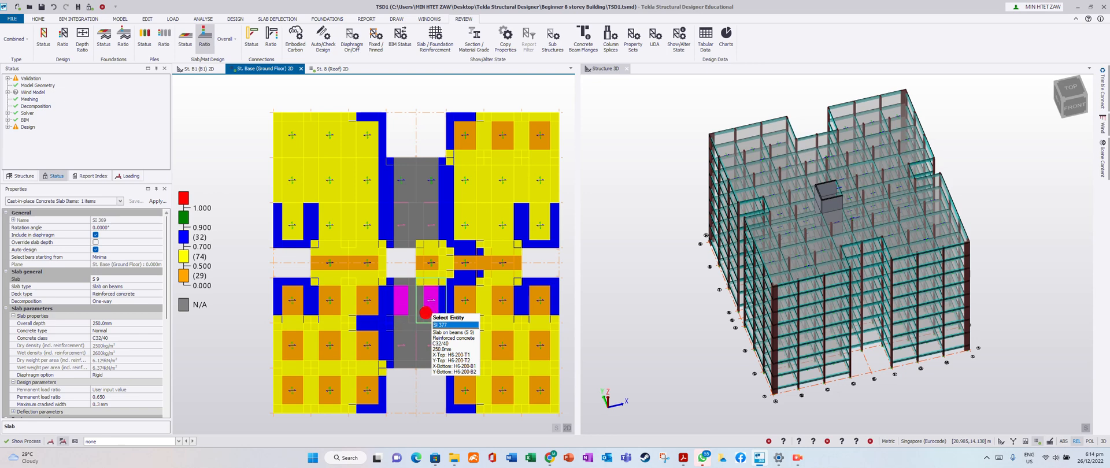
left_click(402, 347, "ctrl")
left_click(429, 348, "ctrl")
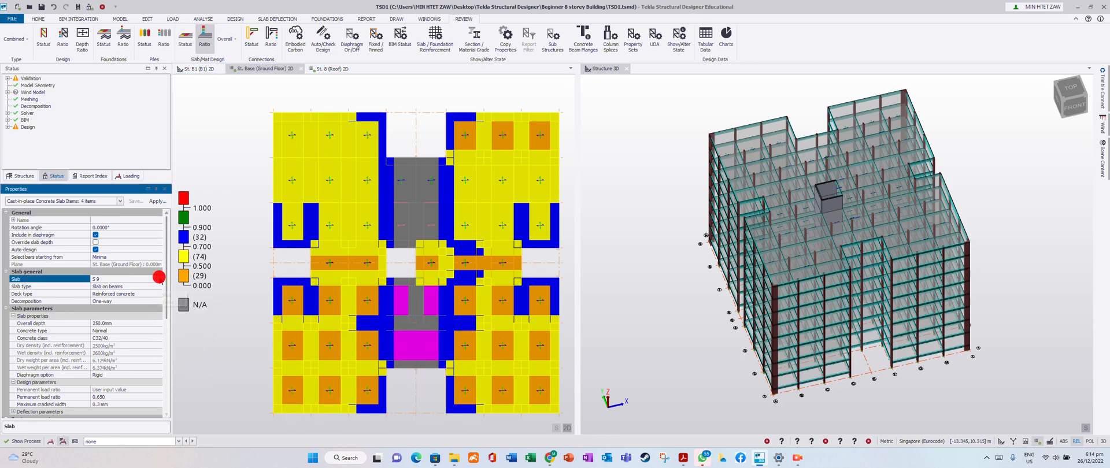
left_click(134, 279)
left_click(124, 301)
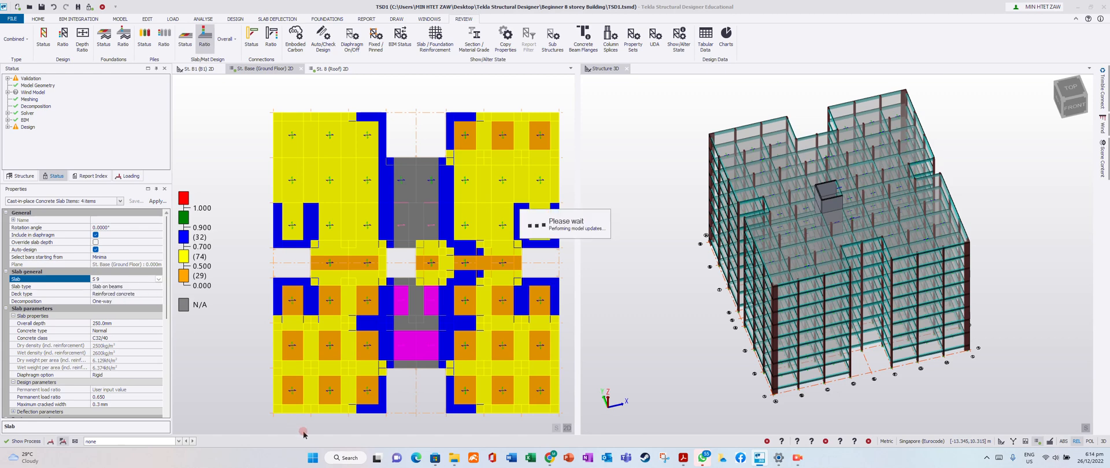
left_click(425, 416)
left_click(409, 385)
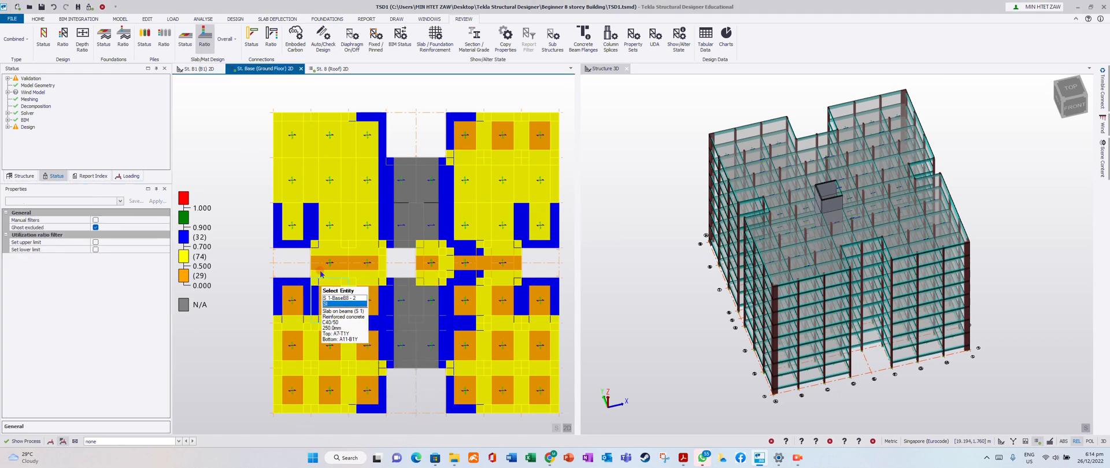
Step: Assign slab S 1 to the remaining two N/A slab items just north of the core between gridlines 6 and 7
scroll(332, 248, "down", 1)
scroll(430, 251, "up", 1)
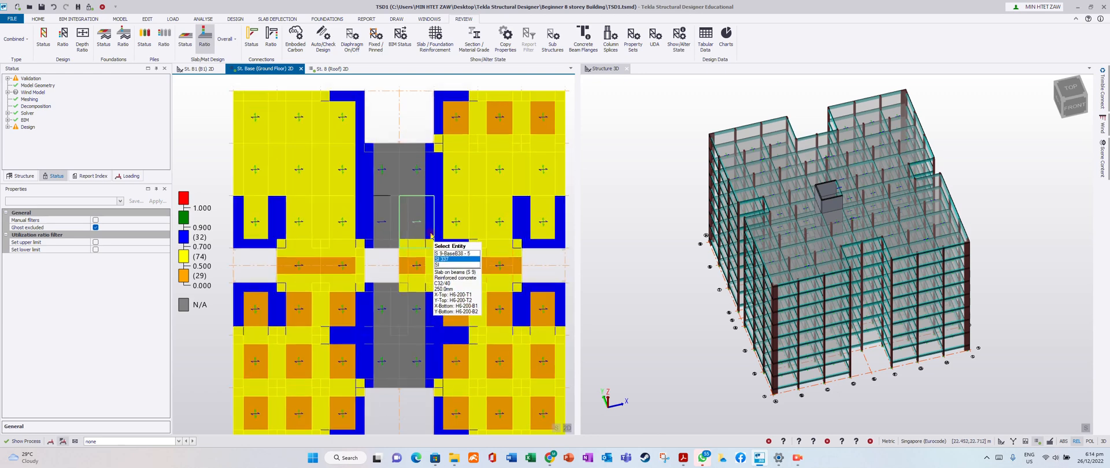
left_click(417, 217)
left_click(389, 219)
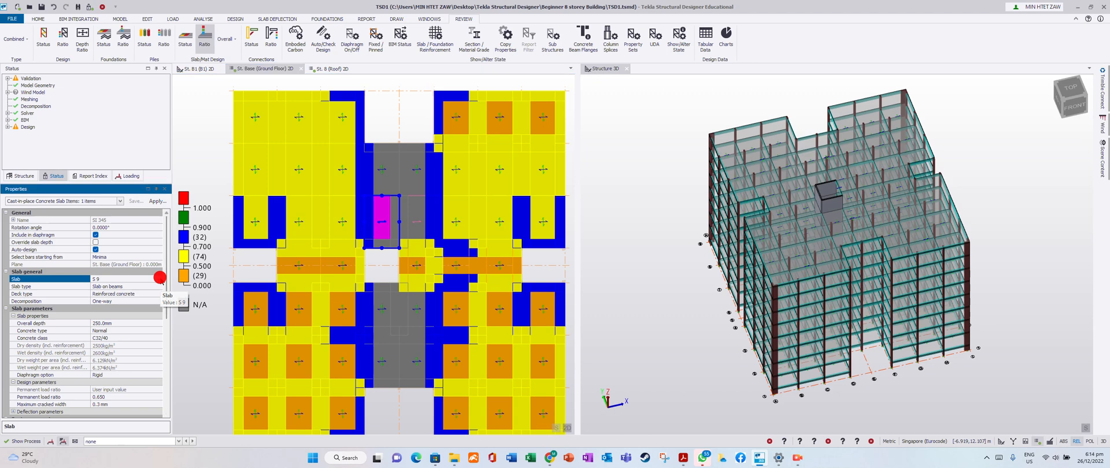
left_click(141, 279)
left_click(111, 295)
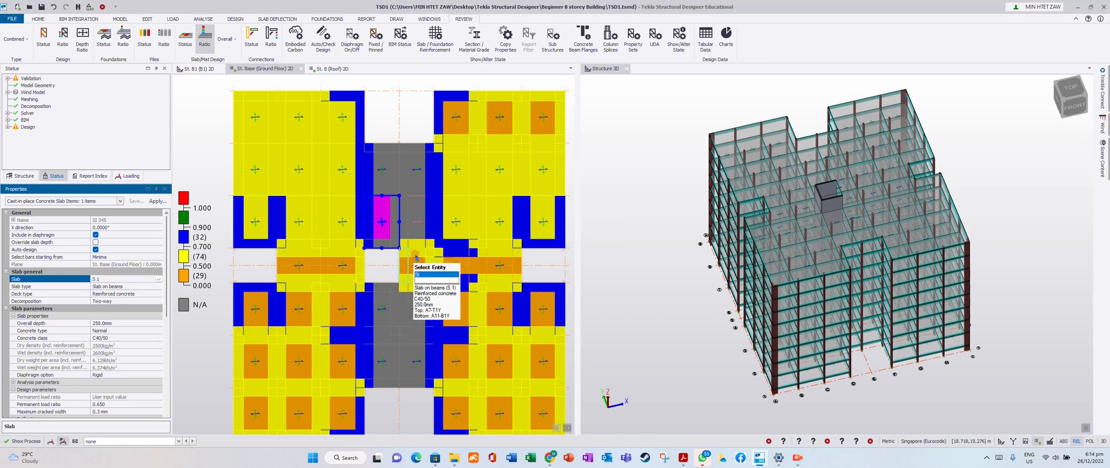
left_click(414, 230)
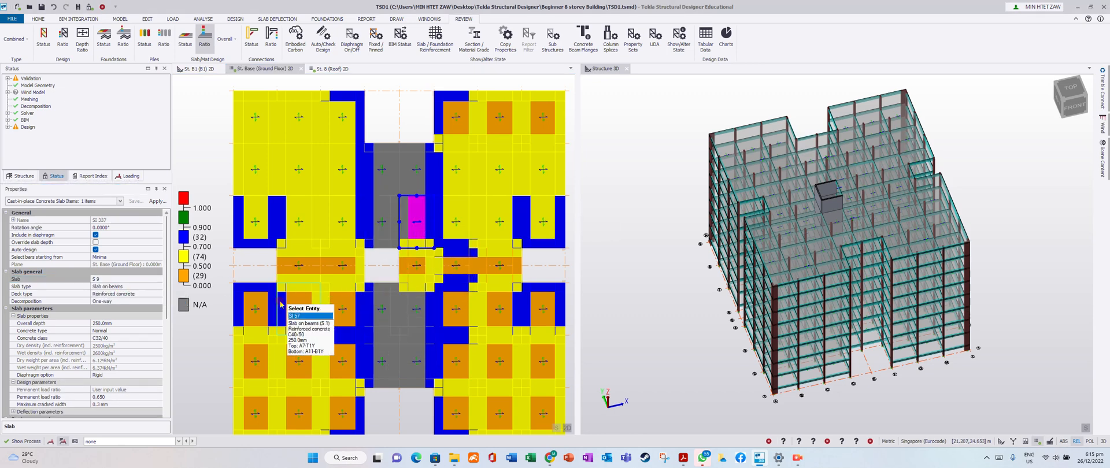
left_click(157, 279)
left_click(97, 287)
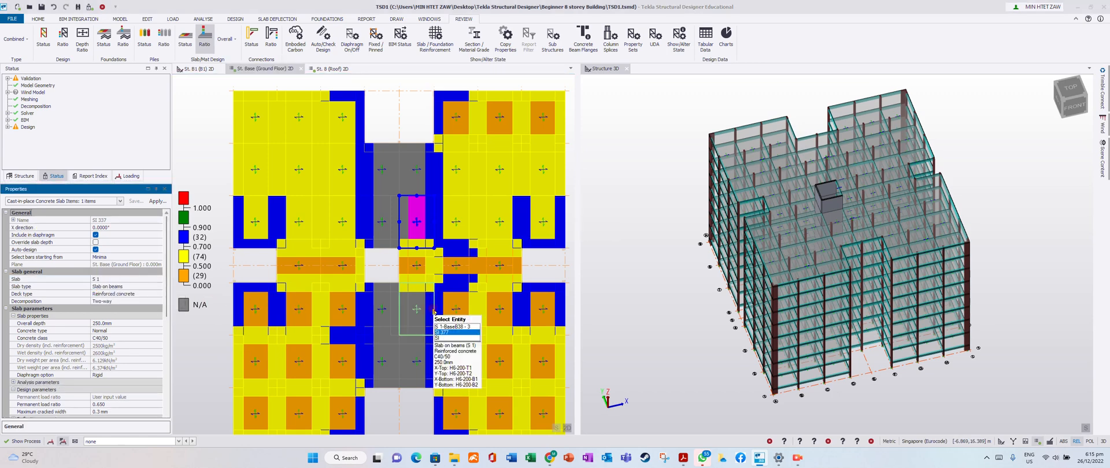
Step: Clear the ground floor slab selection and rerun the design with the updated slab assignments
scroll(432, 312, "down", 3)
left_click(524, 278)
key("Escape")
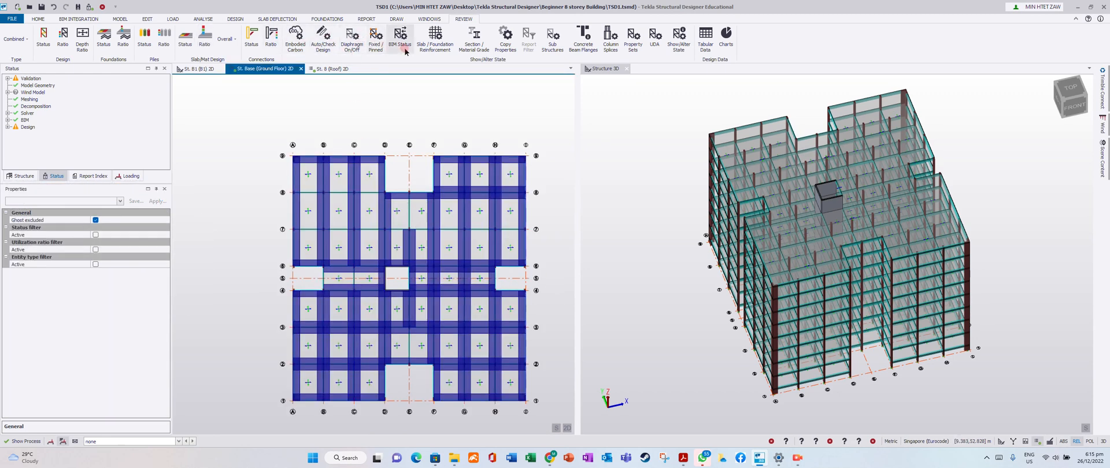
left_click(230, 21)
left_click(287, 49)
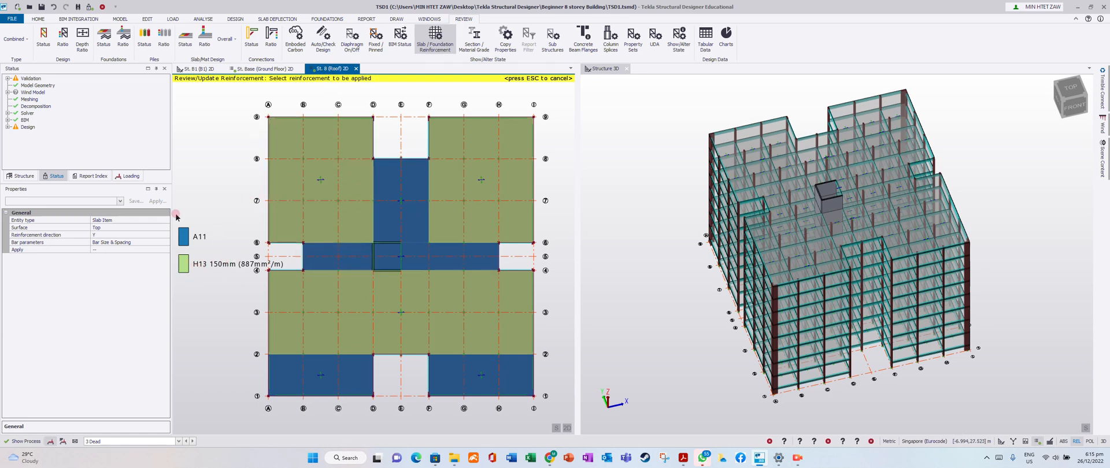
Step: Apply H10 175mm bottom reinforcement in the Y direction to the four roof slab items that use A11 mesh
left_click(167, 229)
left_click(166, 228)
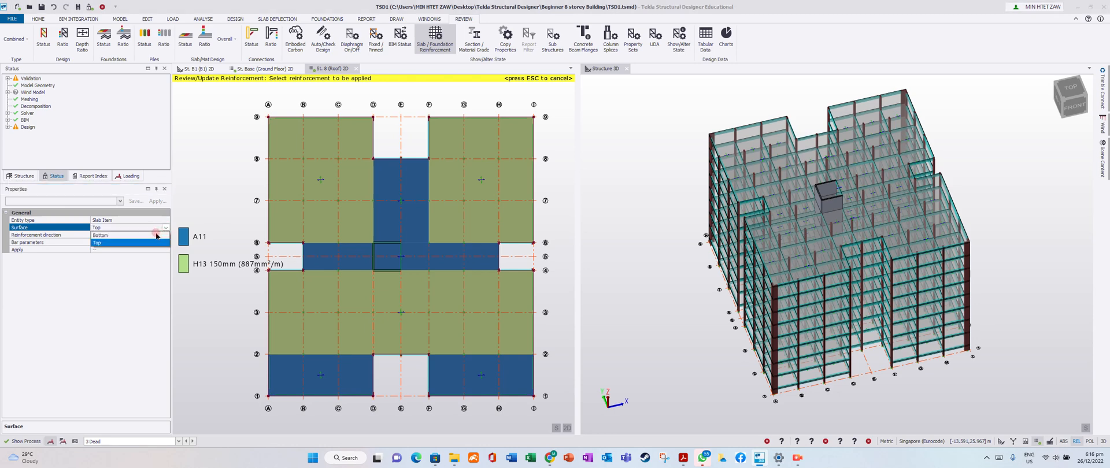
left_click(162, 228)
left_click(137, 234)
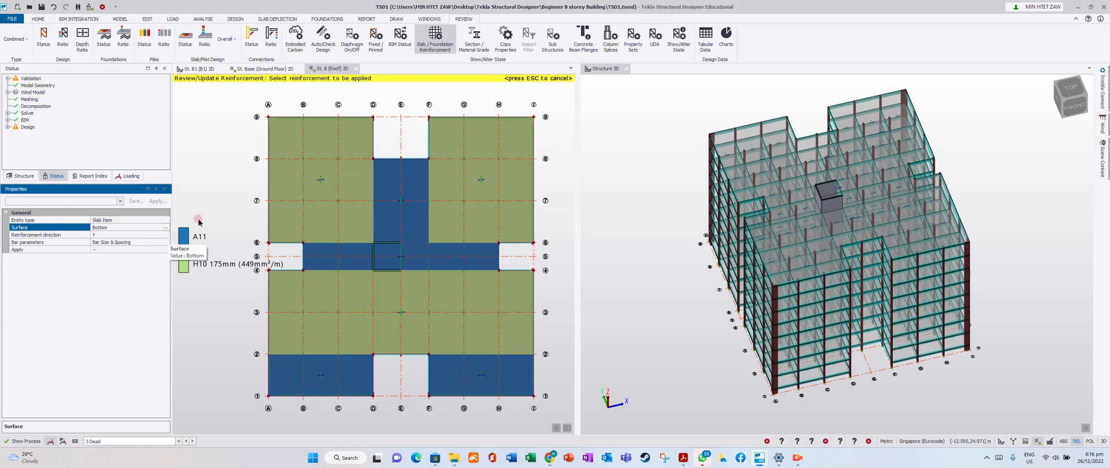
left_click(158, 250)
left_click(132, 272)
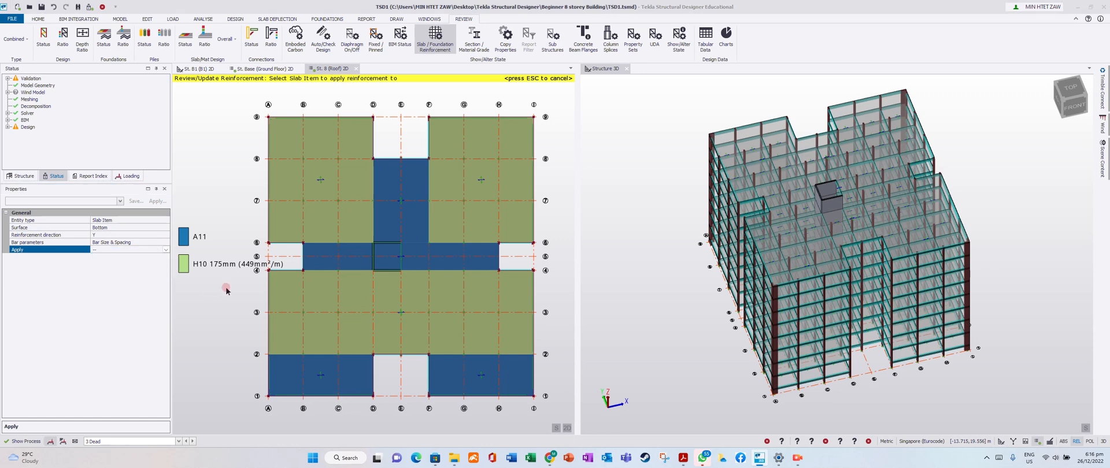
left_click(311, 268)
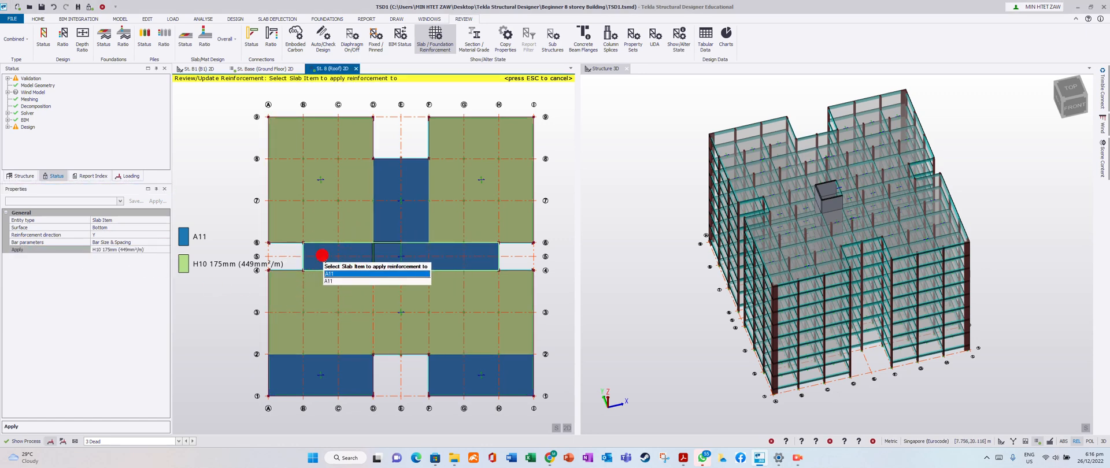
left_click(393, 229)
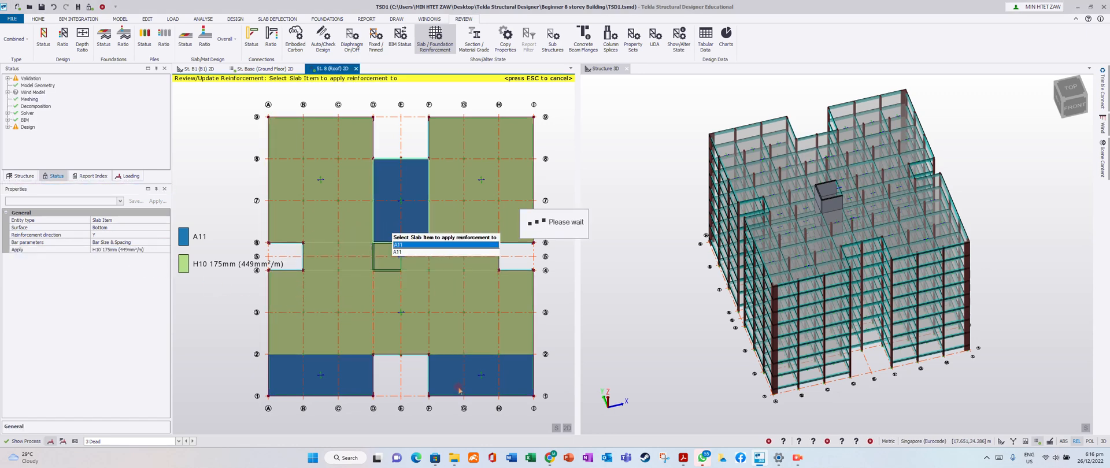
left_click(455, 386)
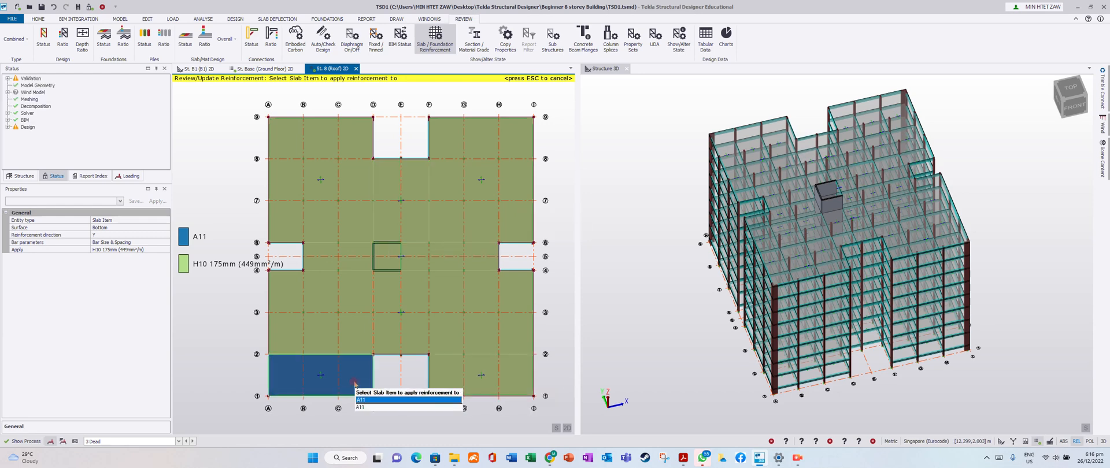
left_click(421, 399)
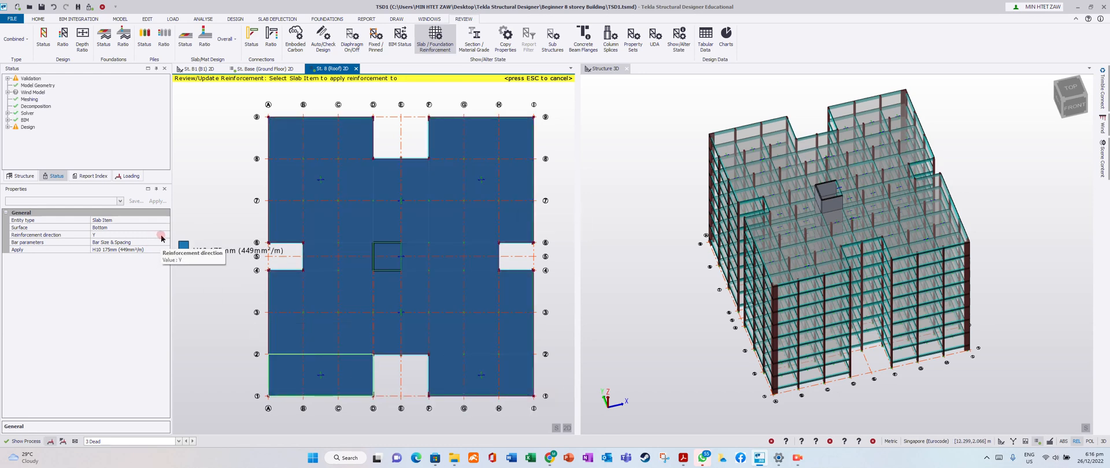
Step: Review the roof slab items' bottom reinforcement in the X direction
left_click(130, 234)
left_click(133, 235)
left_click(129, 242)
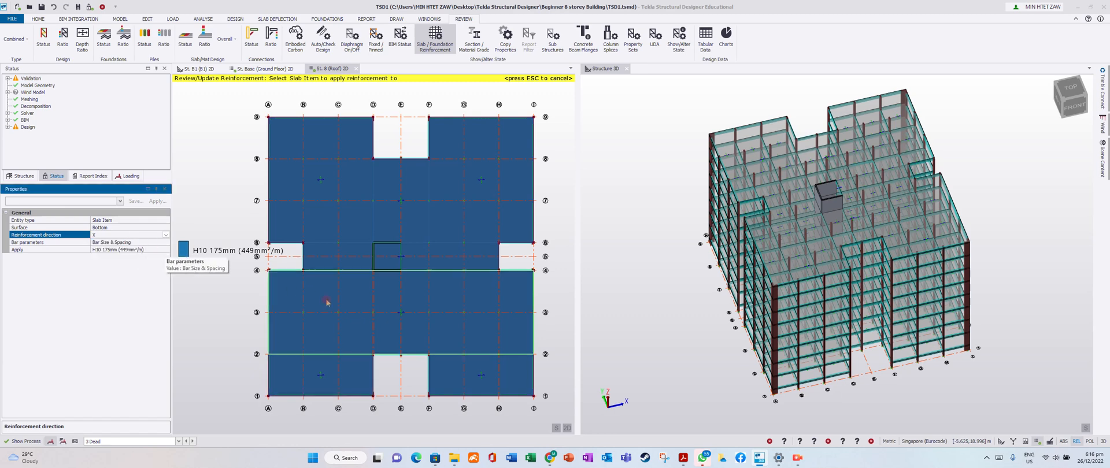
Step: Apply H13 150mm top reinforcement in the X direction to the four roof slab items that use A11 mesh
left_click(164, 227)
left_click(166, 228)
left_click(129, 244)
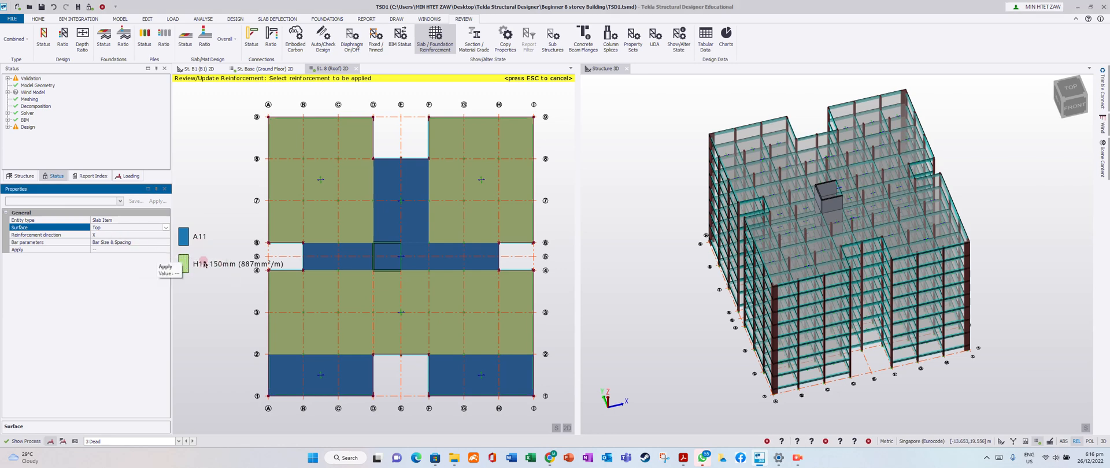
left_click(139, 250)
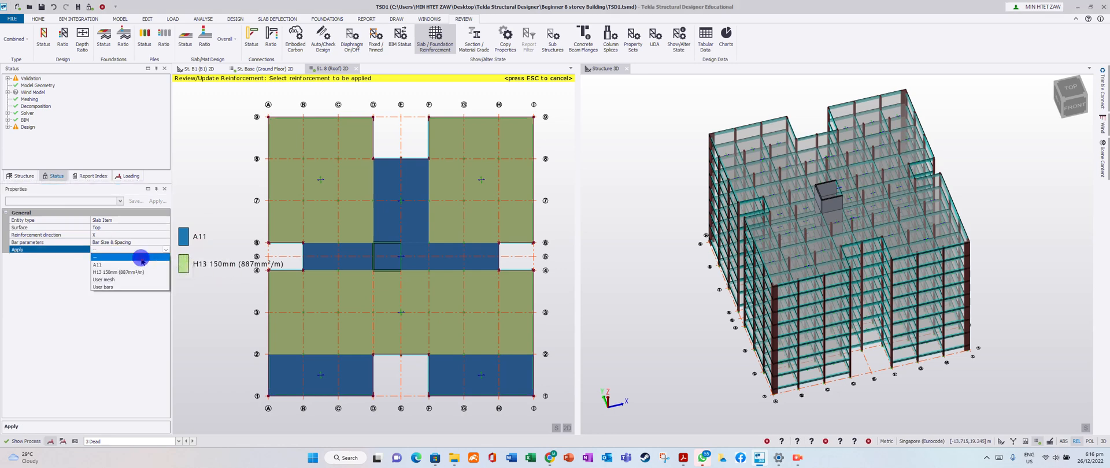
left_click(151, 272)
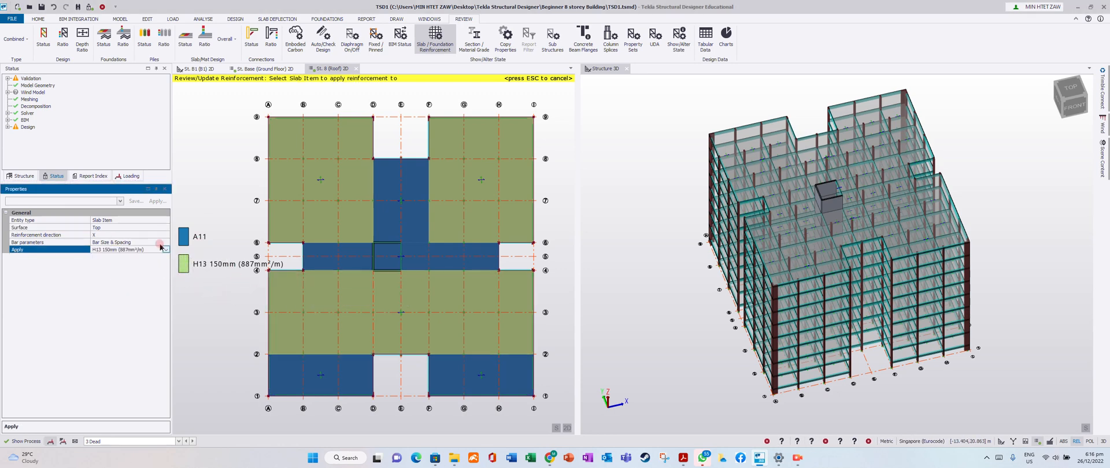
left_click(315, 264)
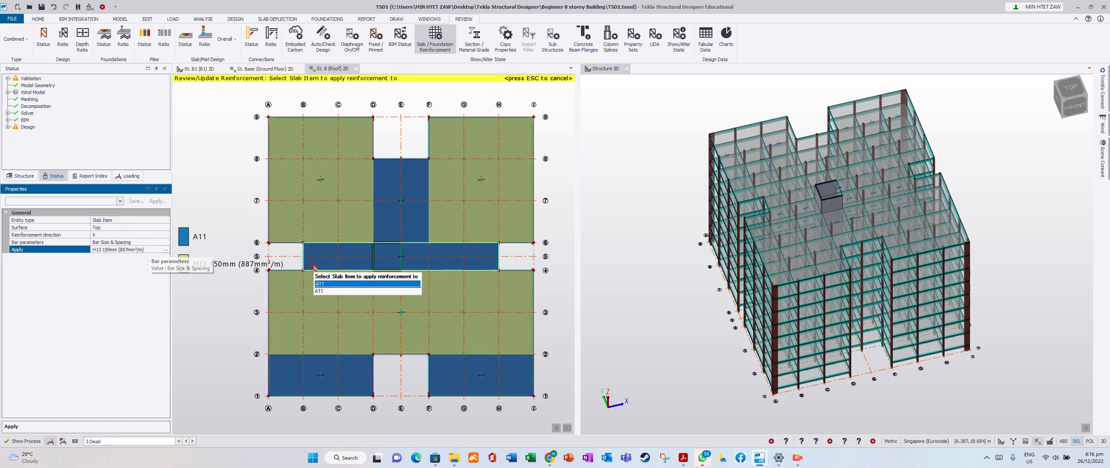
left_click(322, 375)
left_click(472, 371)
left_click(402, 230)
left_click(214, 229)
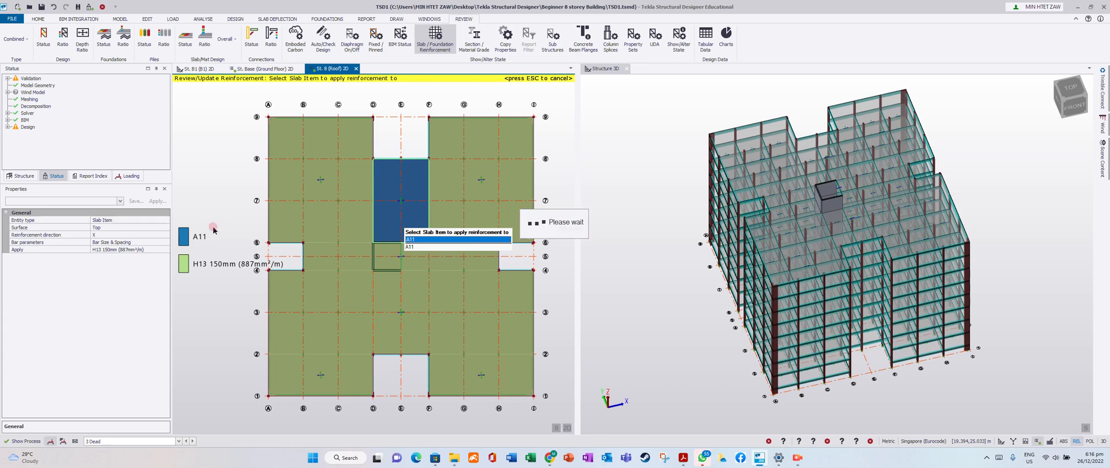
left_click(164, 254)
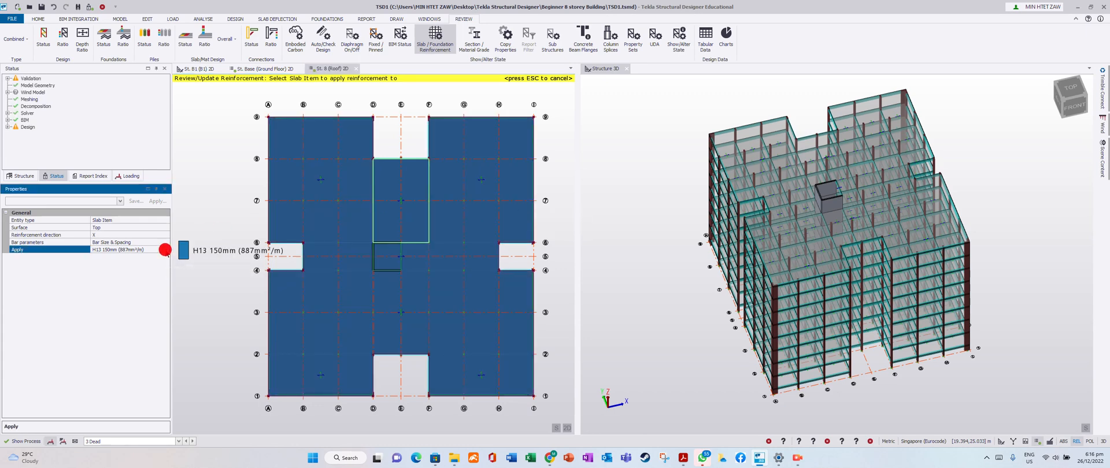
Step: Review the roof slab items' top reinforcement in the Y direction
left_click(165, 232)
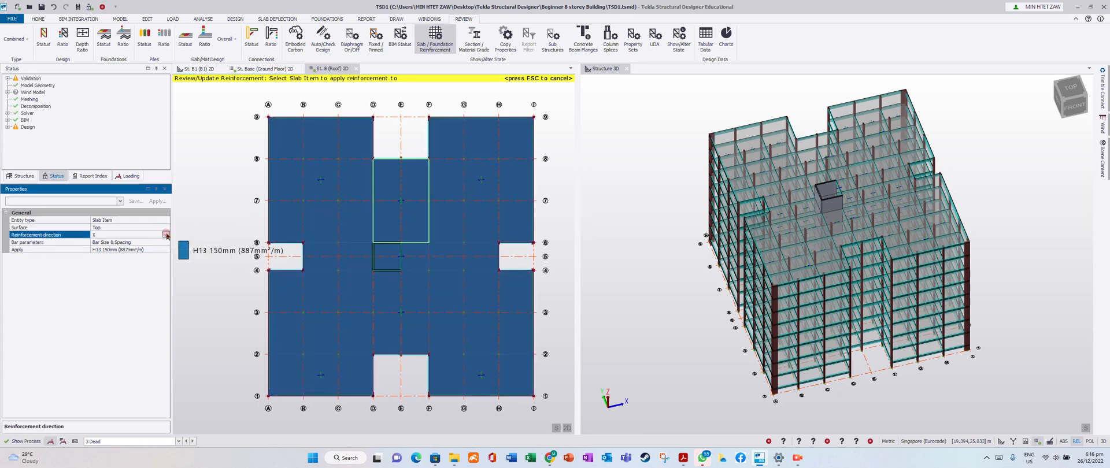
left_click(166, 235)
left_click(118, 249)
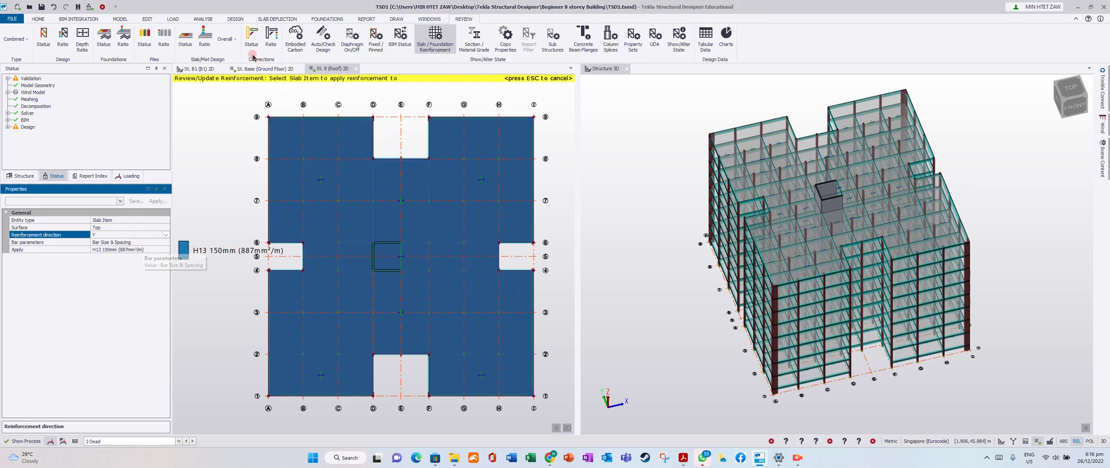
Step: Review the slab design status and utilisation ratios on the roof and on the ground floor
left_click(186, 38)
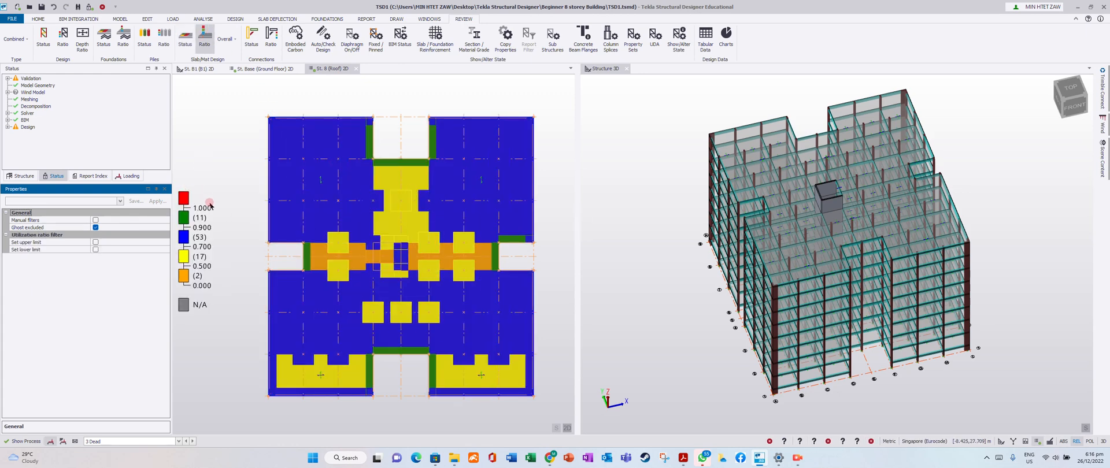
left_click(269, 68)
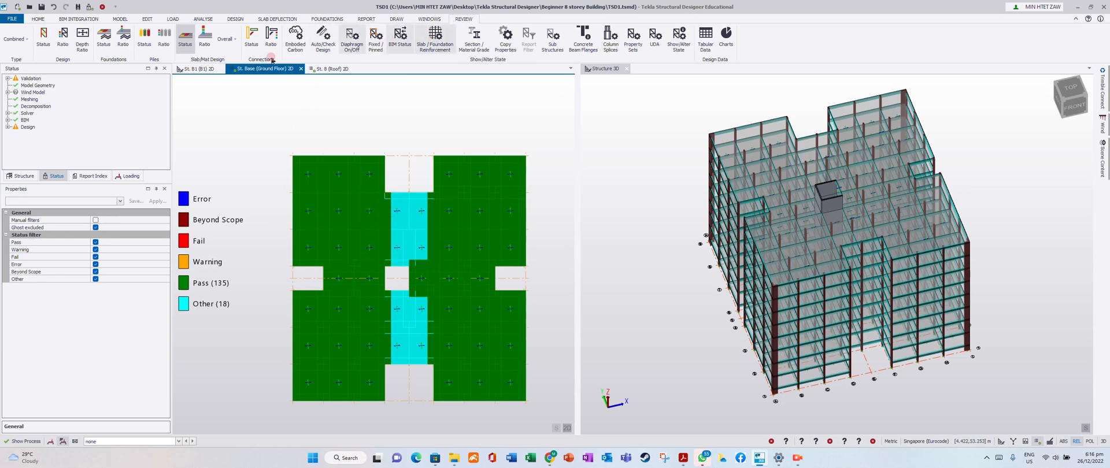
left_click(205, 44)
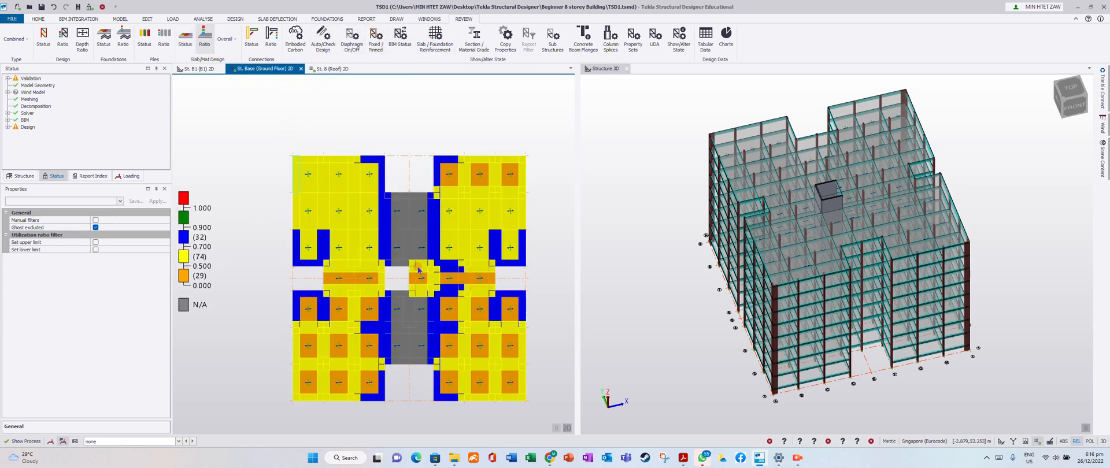
Step: Examine the ground floor slab items' bottom reinforcement in the X direction
left_click(436, 37)
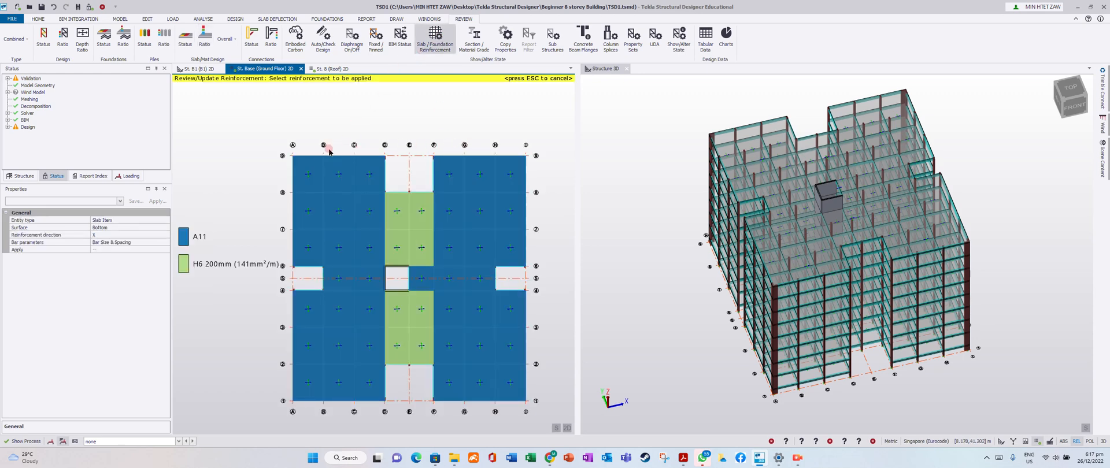
scroll(284, 160, "down", 1)
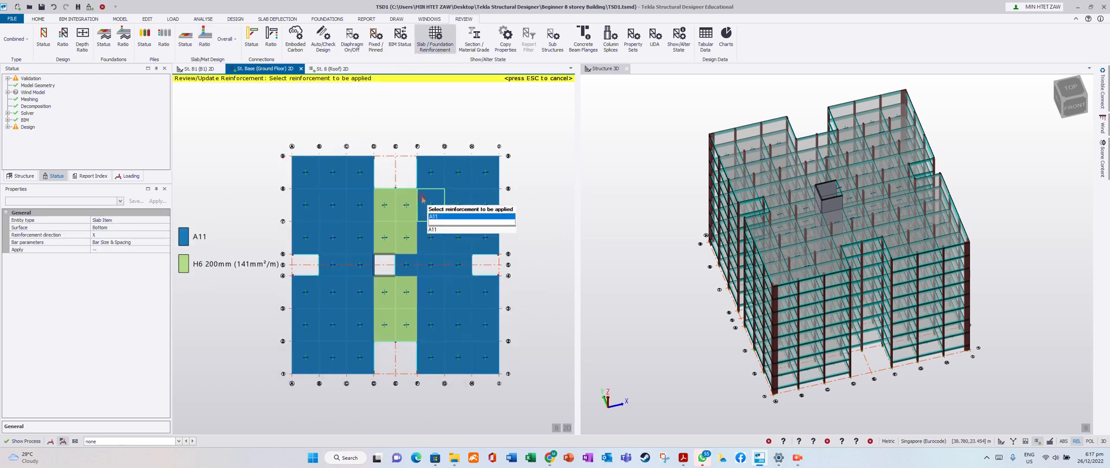
left_click(205, 232)
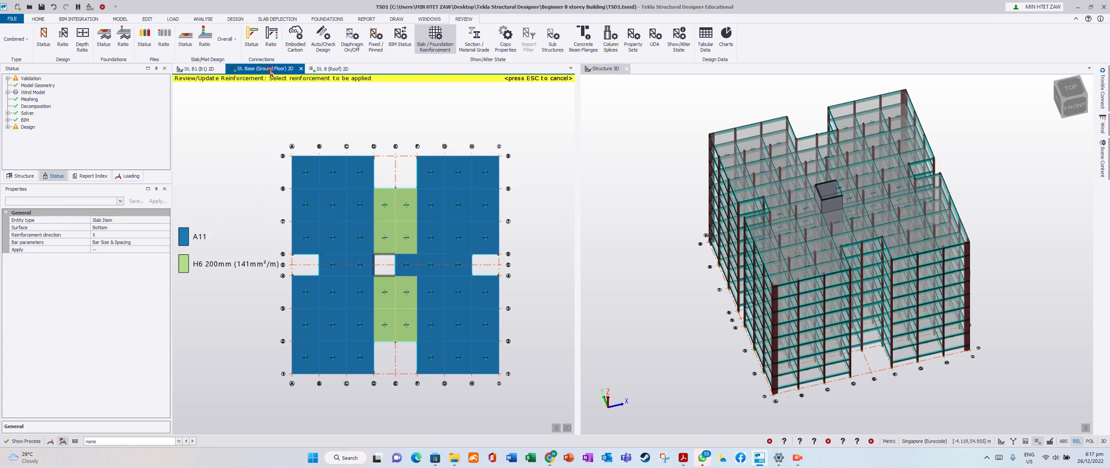
left_click(248, 228)
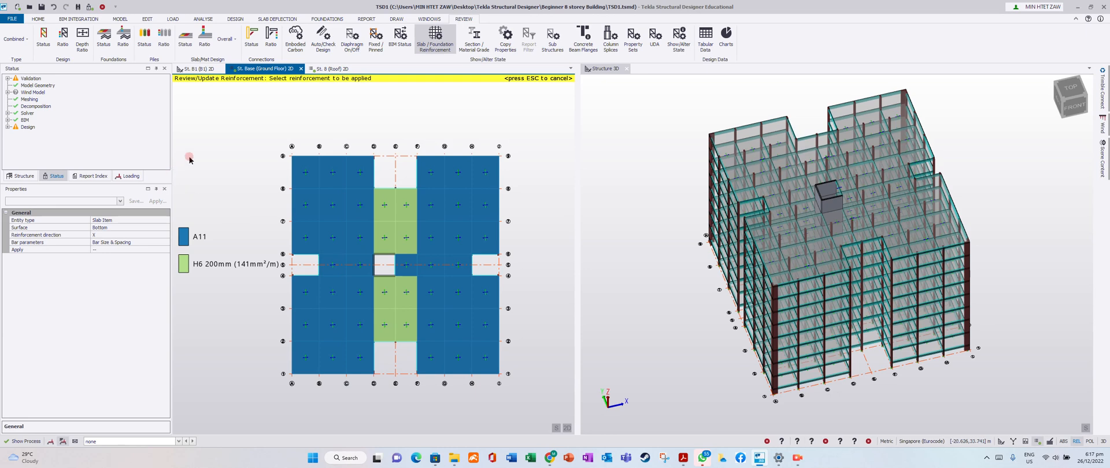
left_click(139, 216)
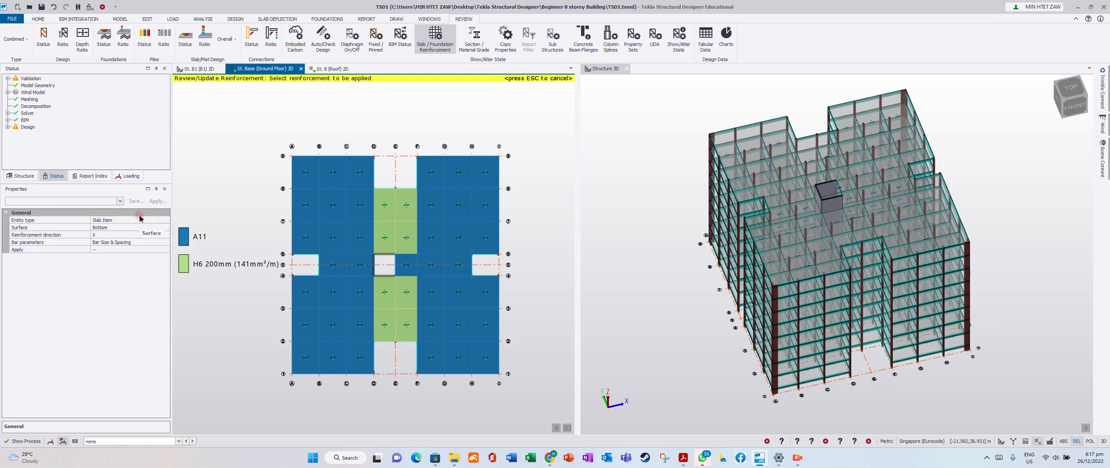
left_click(163, 242)
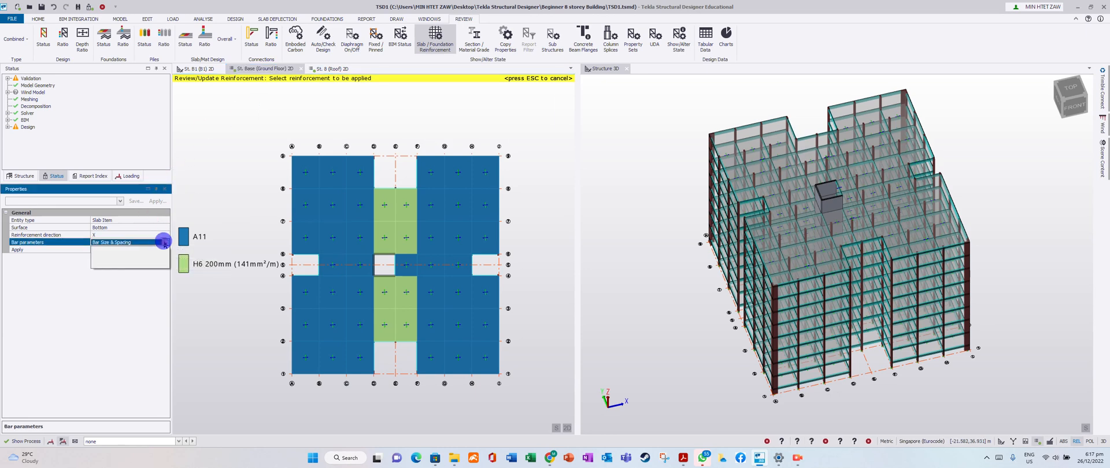
left_click(164, 228)
left_click(165, 227)
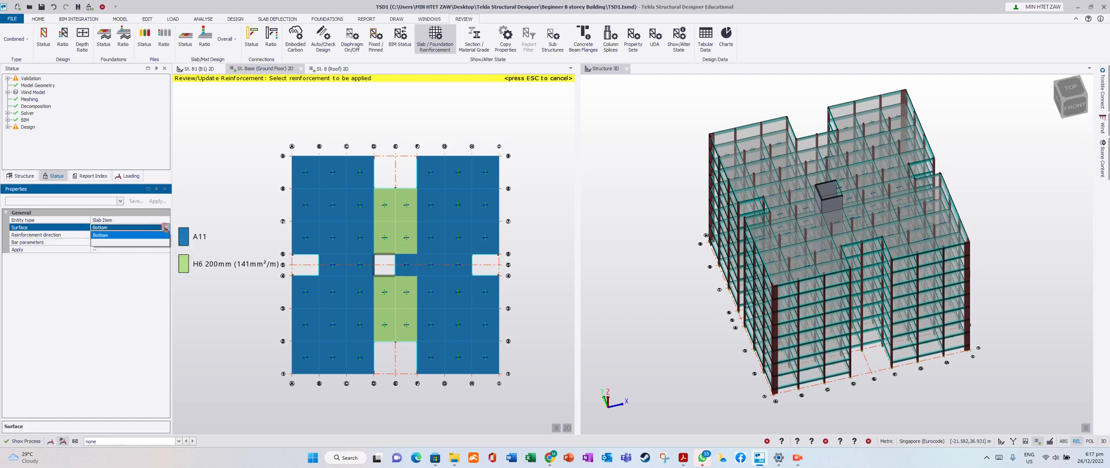
left_click(118, 235)
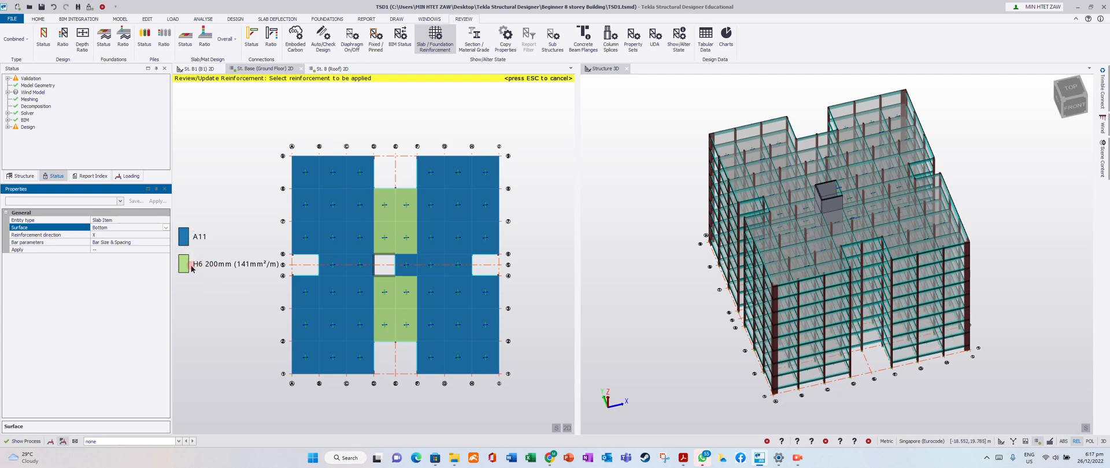
Step: Apply user bars of size 10 at 200 mm spacing as bottom X-direction reinforcement to all ground floor slab items
left_click(165, 250)
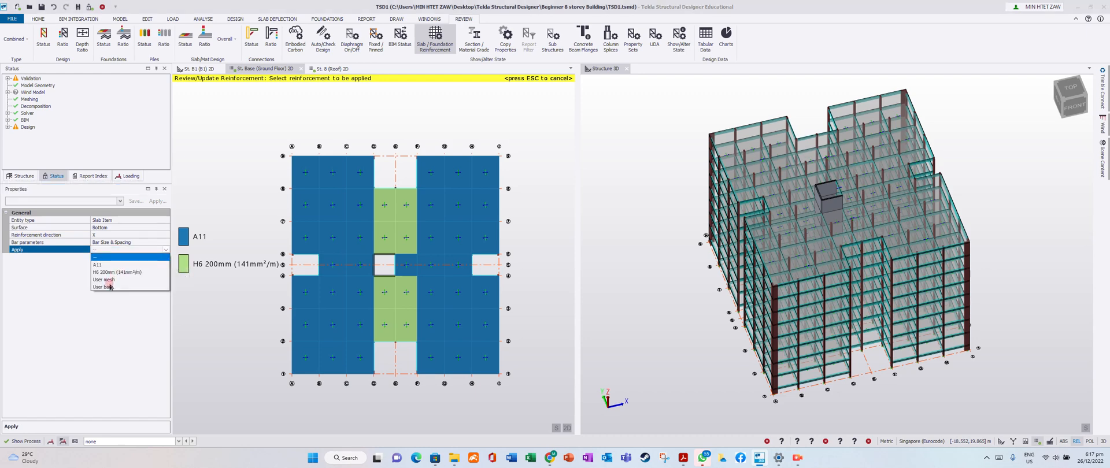
left_click(110, 288)
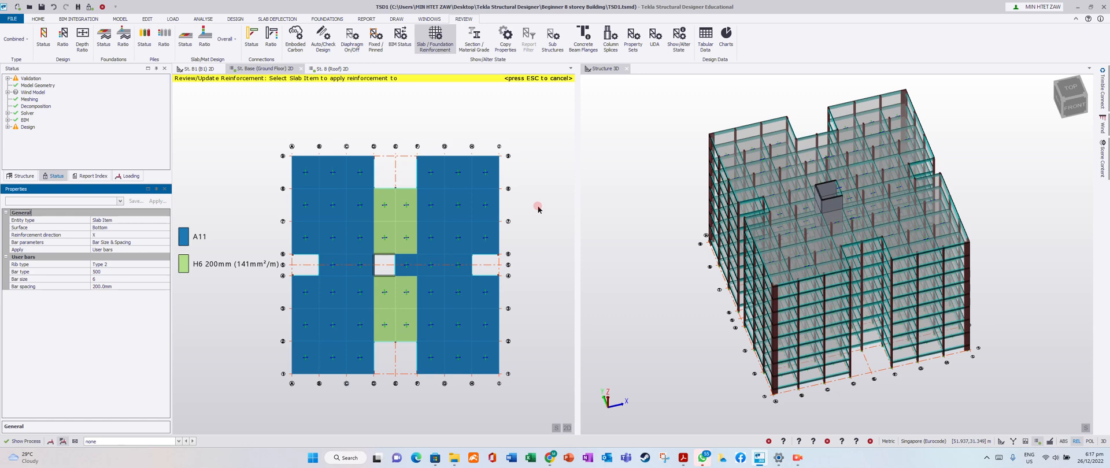
left_click(104, 280)
type("10")
left_click(116, 302)
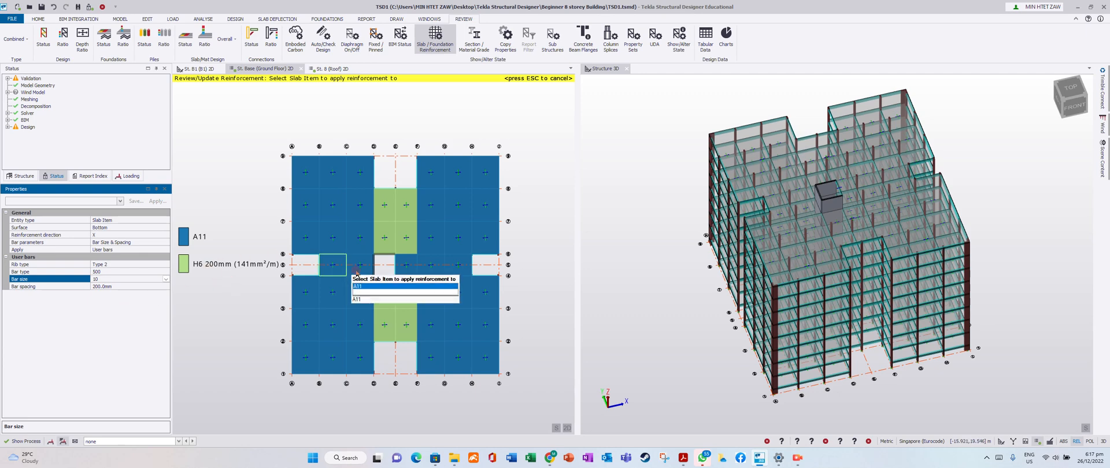
left_click(359, 291)
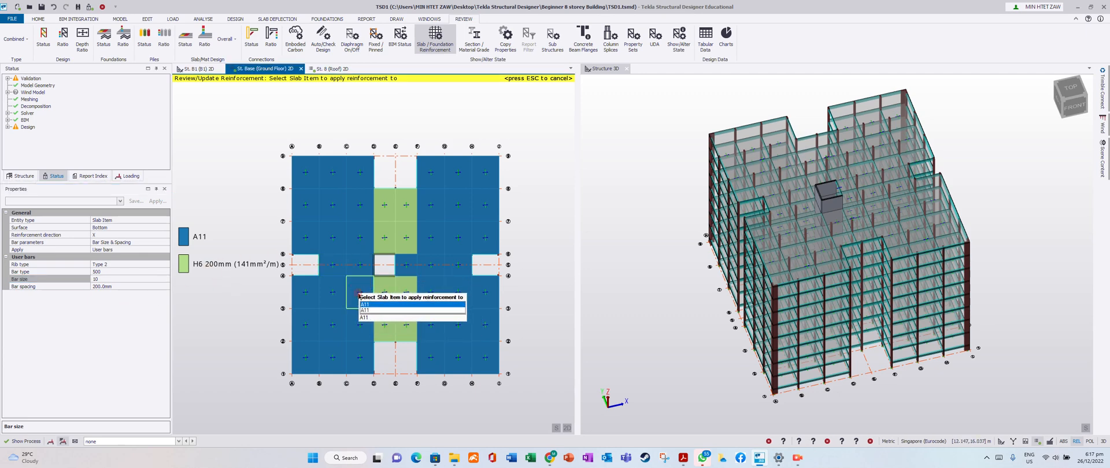
left_click_drag(265, 133, 379, 288)
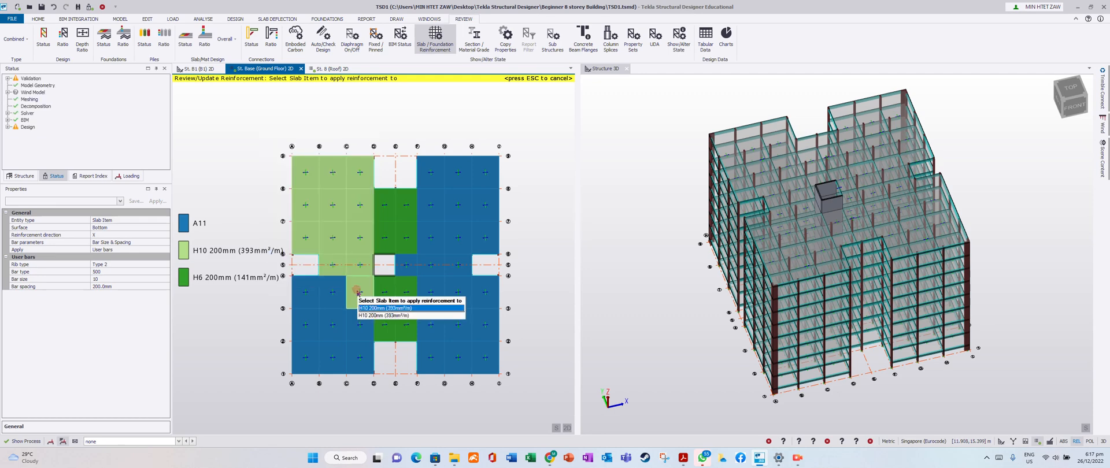
left_click_drag(287, 271, 357, 331)
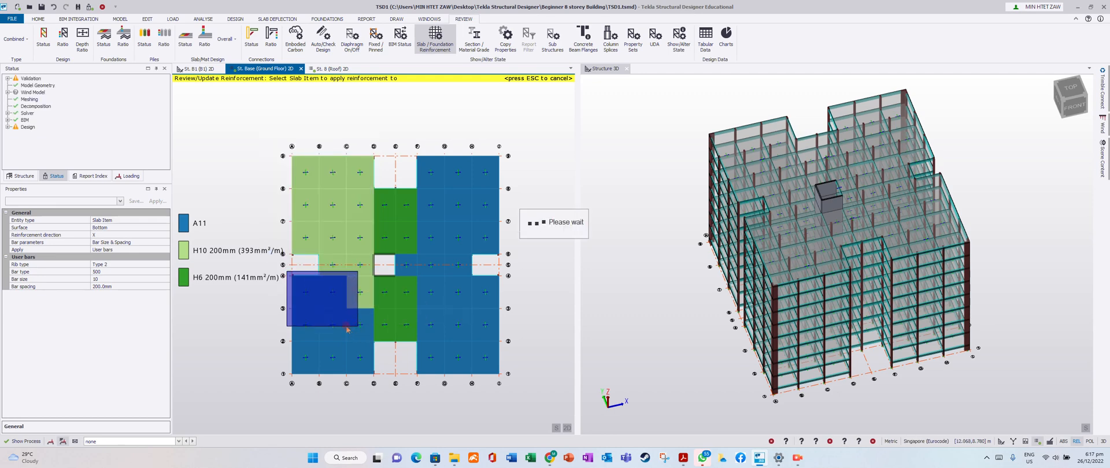
left_click_drag(272, 306, 386, 379)
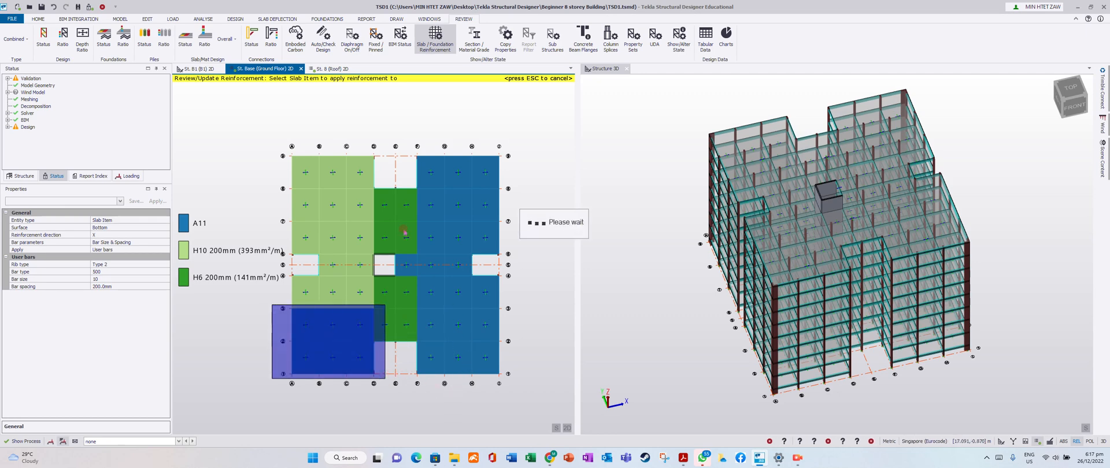
left_click_drag(407, 137, 525, 410)
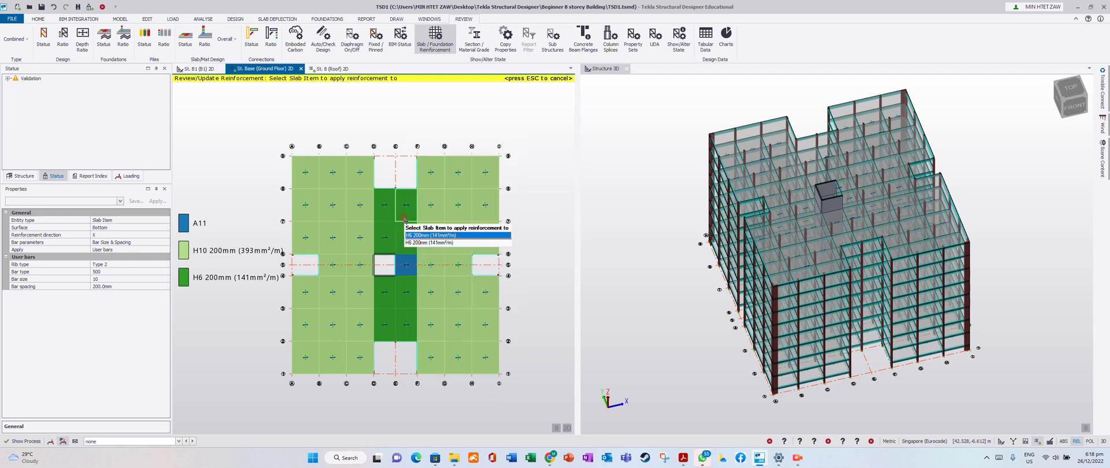
left_click_drag(364, 181, 434, 352)
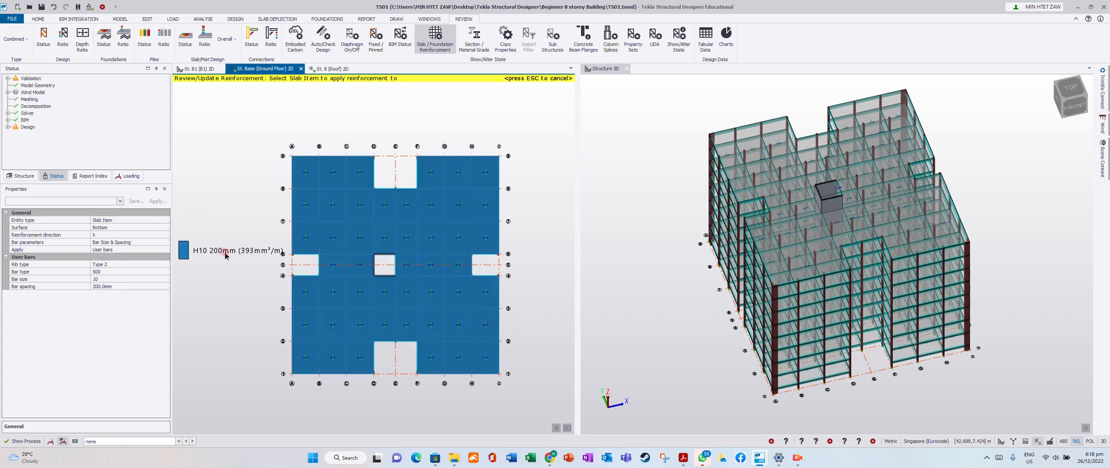
Step: Apply H10 200mm bottom reinforcement in the Y direction to the central ground floor slab items that use H6 bars
left_click(161, 234)
left_click(120, 237)
left_click(118, 250)
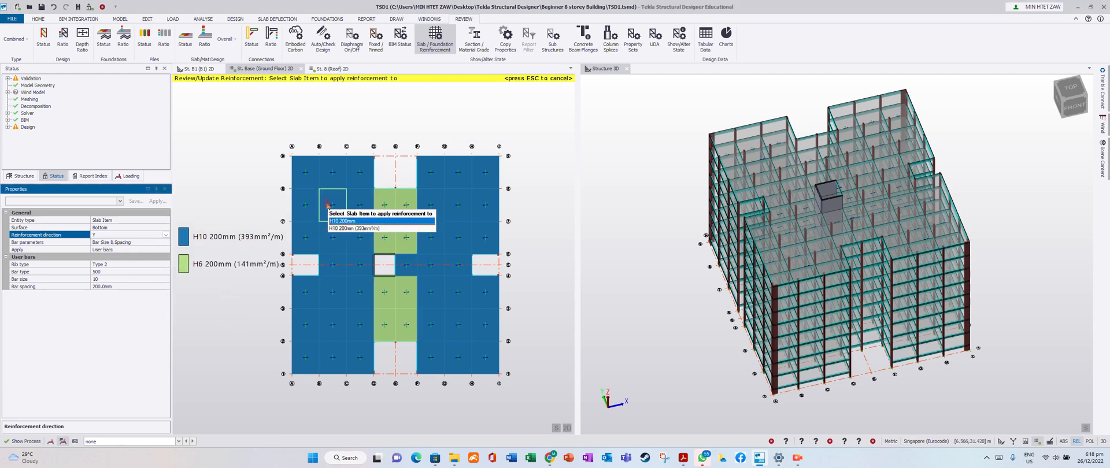
left_click_drag(364, 179, 445, 354)
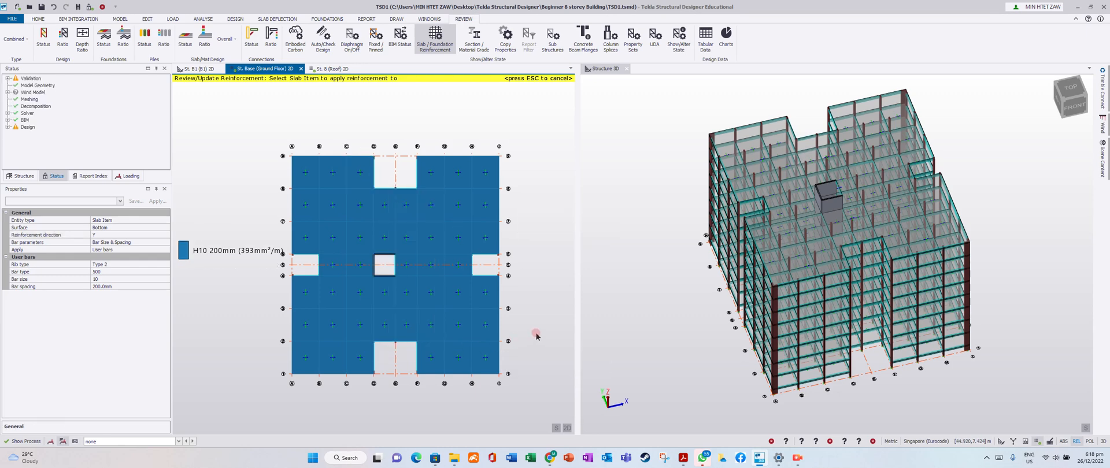
Step: Apply H10 200mm user bars as top reinforcement in the Y direction to all ground floor slab items
left_click(168, 227)
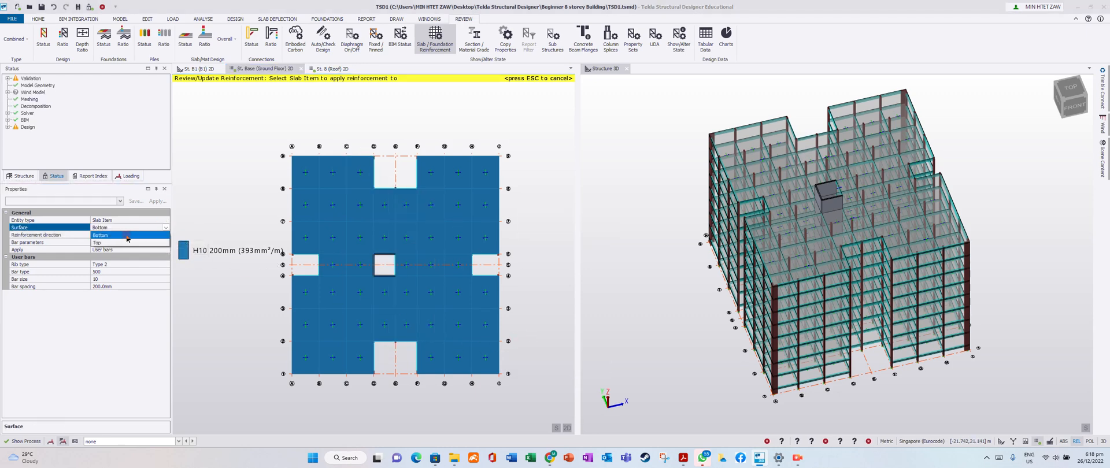
left_click(116, 242)
left_click(265, 270)
left_click(200, 222)
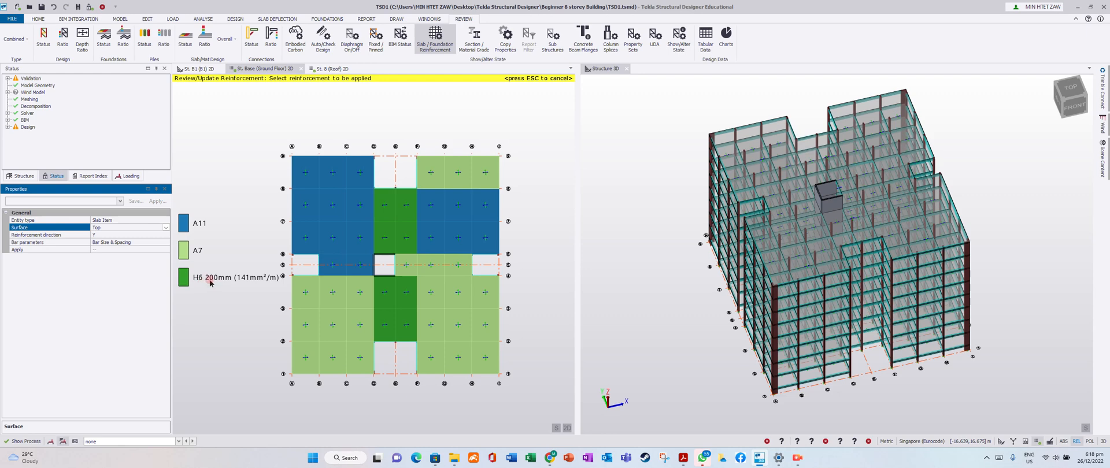
left_click(165, 250)
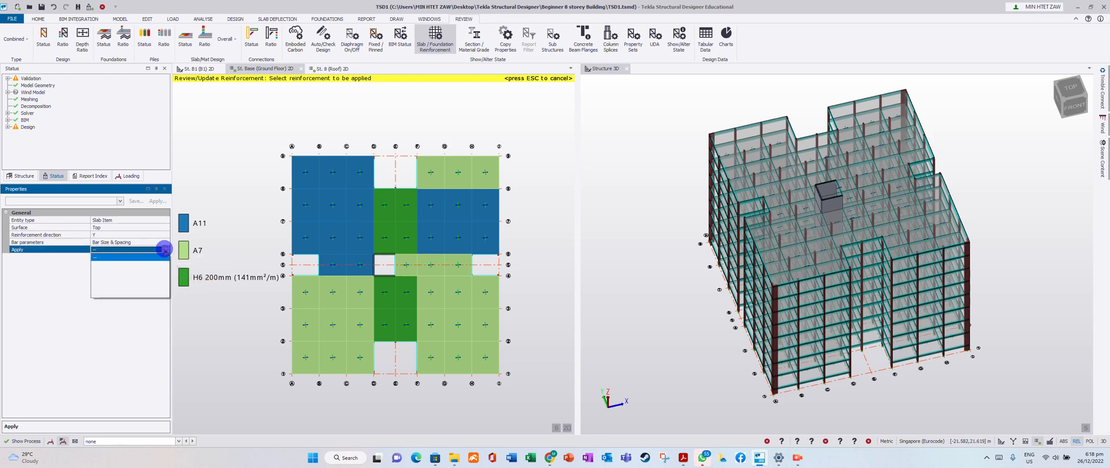
left_click(122, 294)
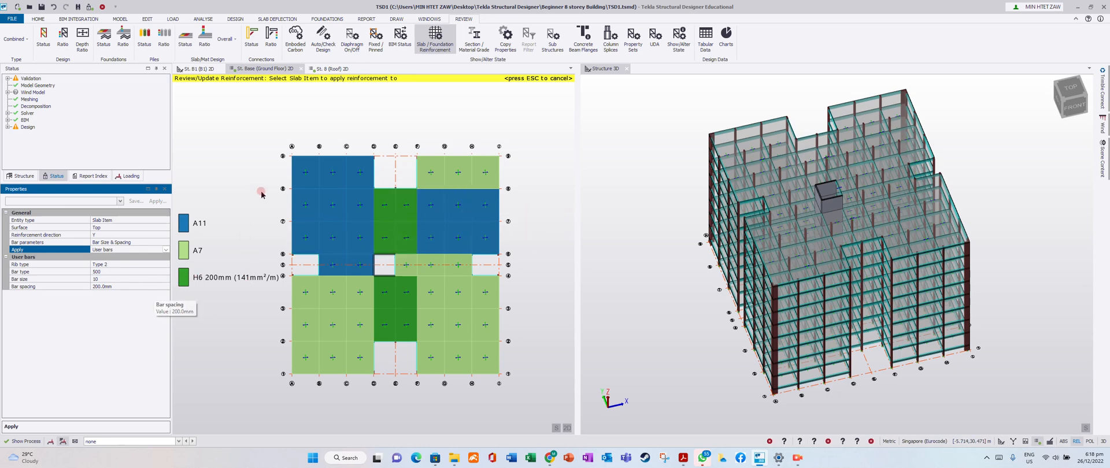
left_click_drag(260, 140, 526, 408)
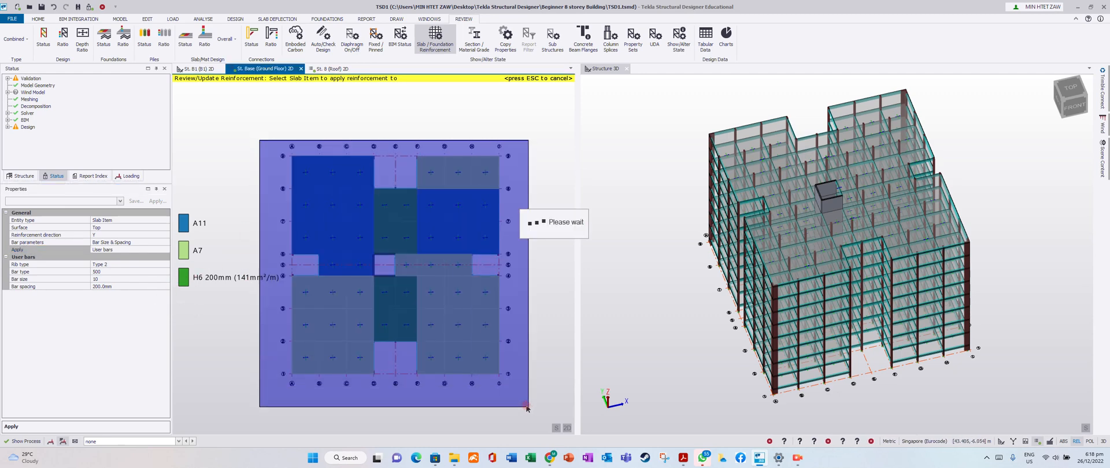
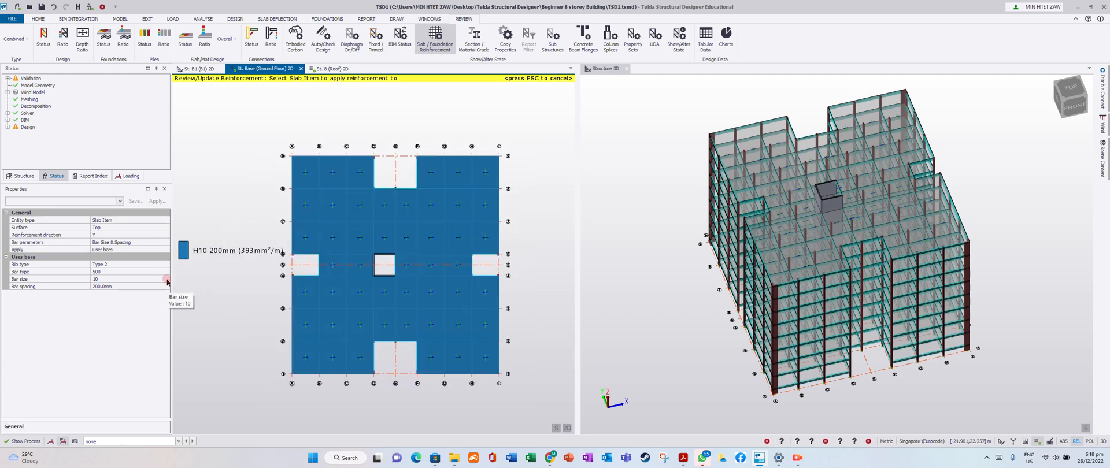
Step: Apply H10 200mm top reinforcement in the X direction to the central ground floor slab items that use H6 bars
left_click(164, 235)
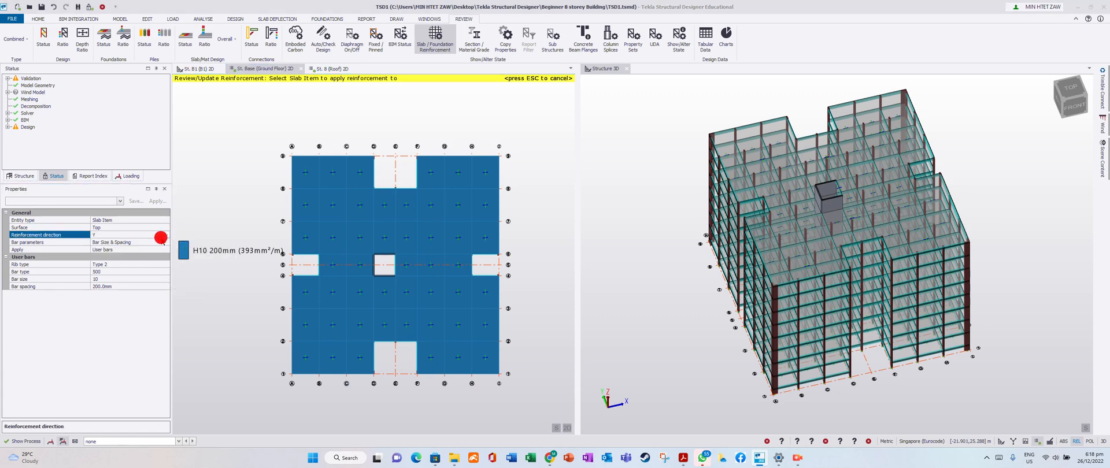
left_click(161, 237)
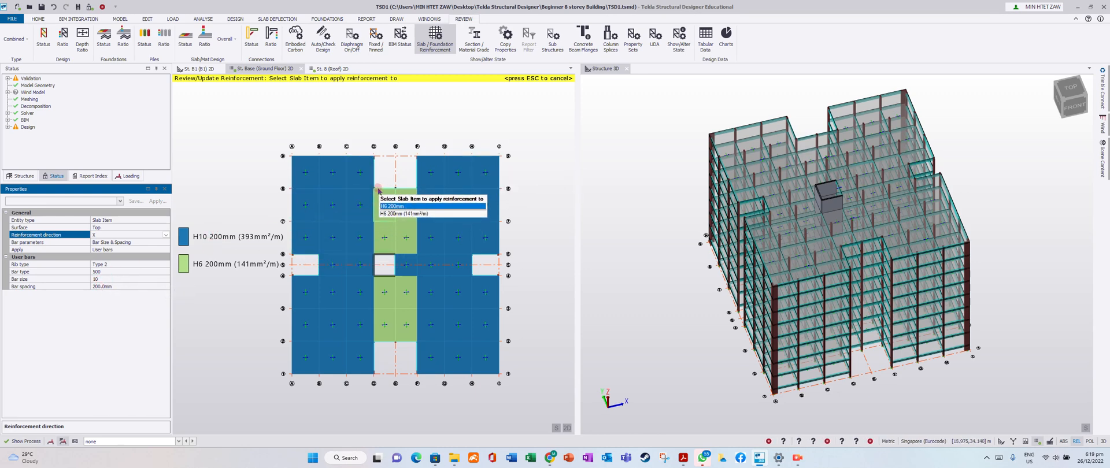
left_click(381, 197)
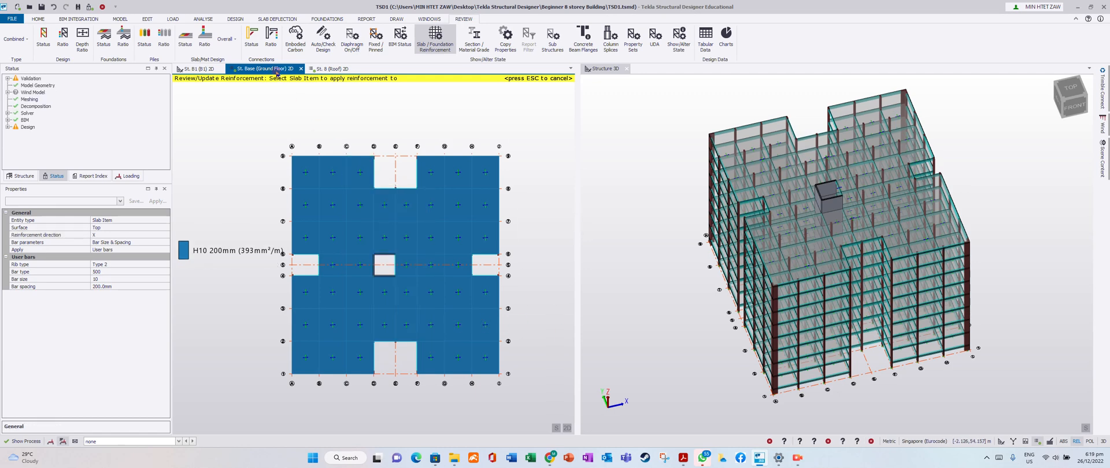
Step: Recheck the ground floor slabs' design status and utilisation ratios with the H10 200mm reinforcement
left_click(182, 38)
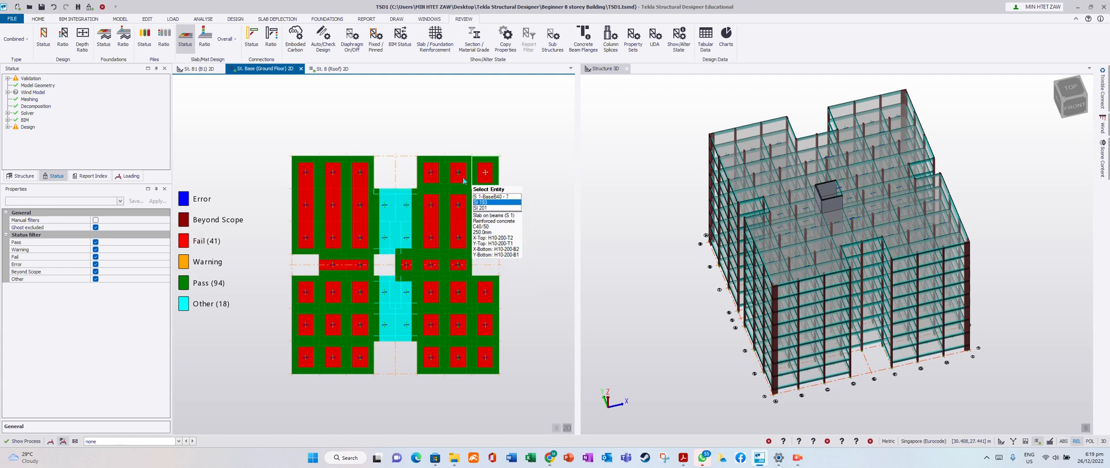
left_click(205, 38)
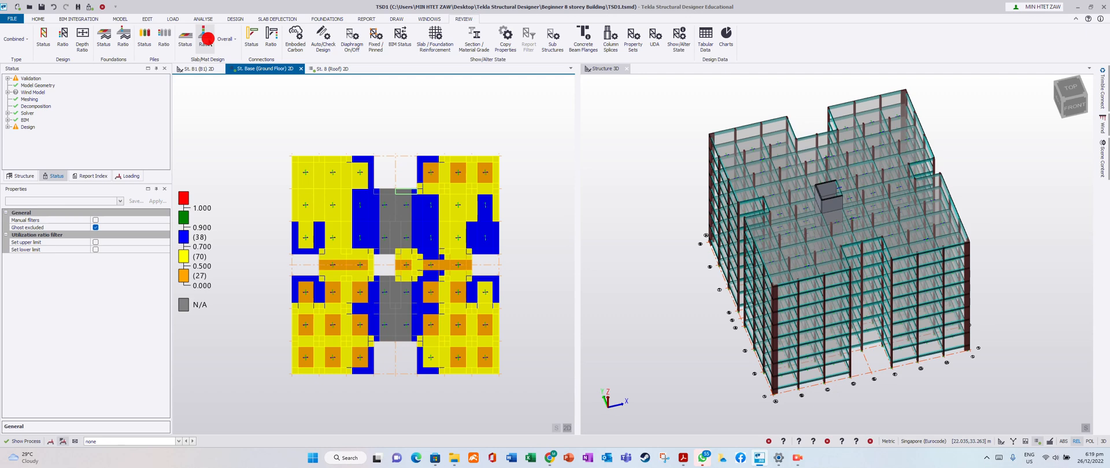
Step: Define user bars of size 10 at 125 mm spacing as bottom X-direction reinforcement for the ground floor slab items
left_click(185, 38)
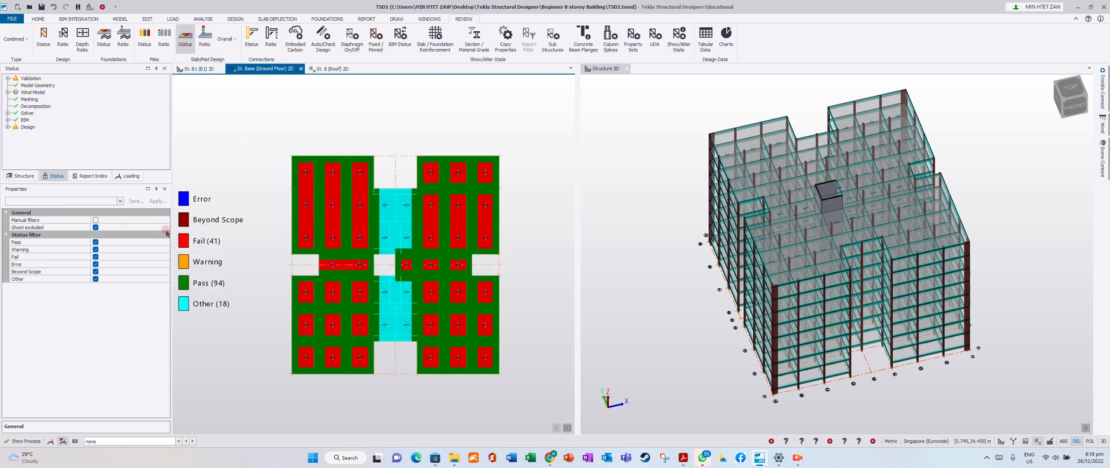
left_click(433, 36)
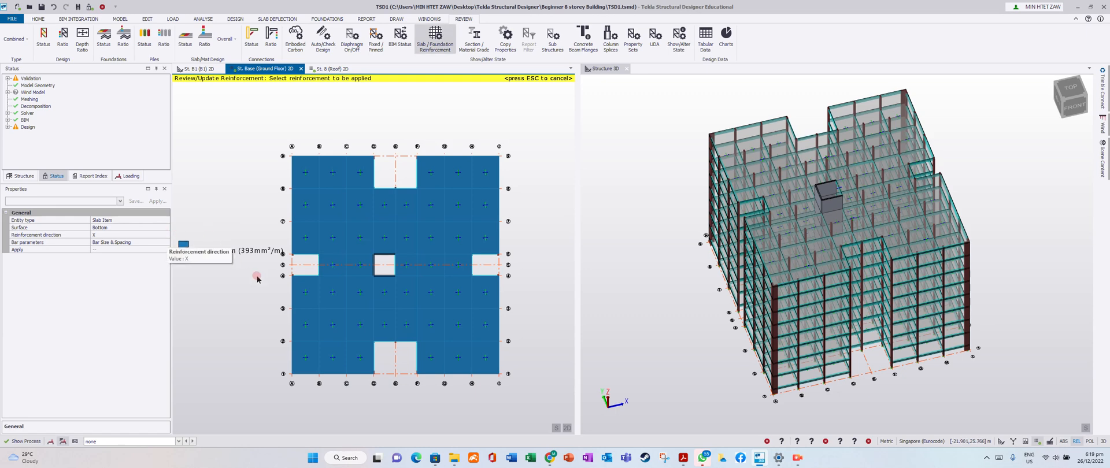
left_click(163, 249)
left_click(165, 250)
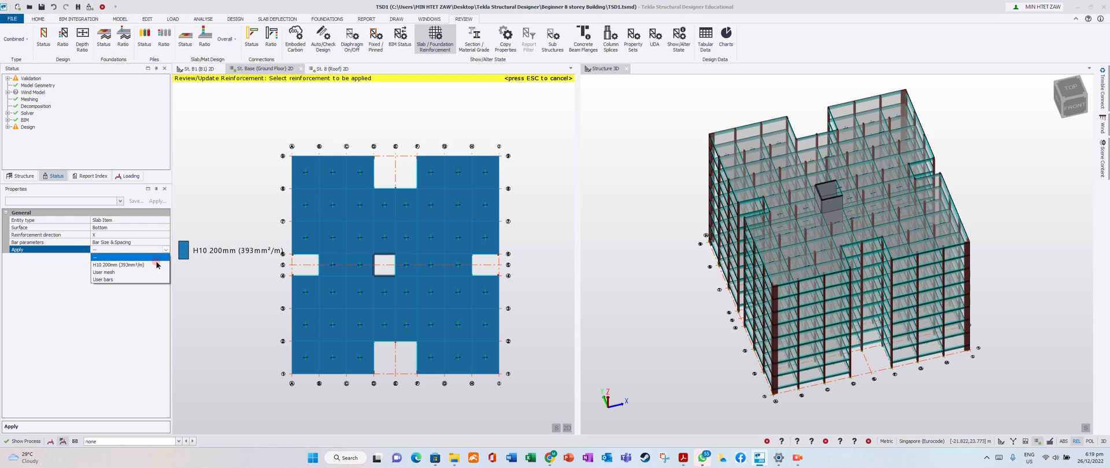
left_click(137, 279)
left_click(113, 279)
left_click(115, 287)
left_click(114, 279)
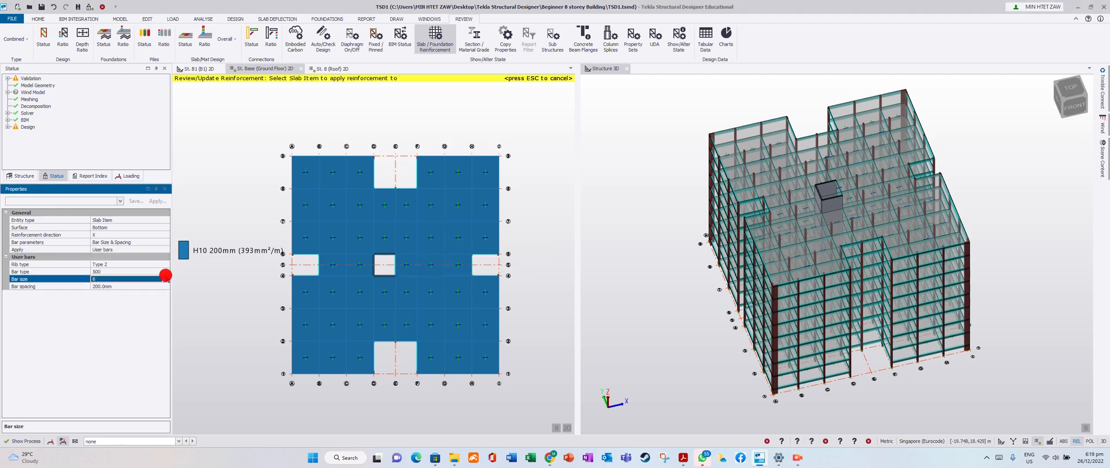
left_click(166, 279)
left_click(97, 302)
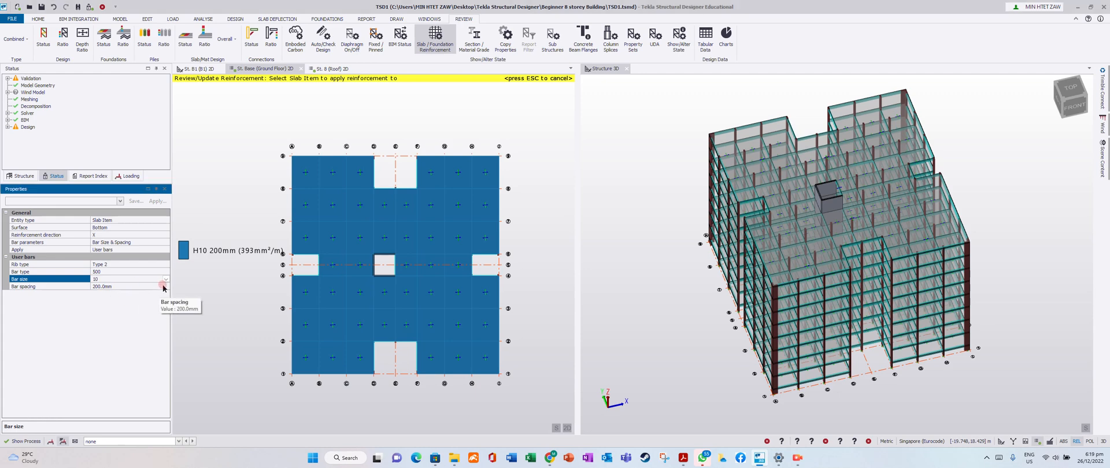
left_click(166, 286)
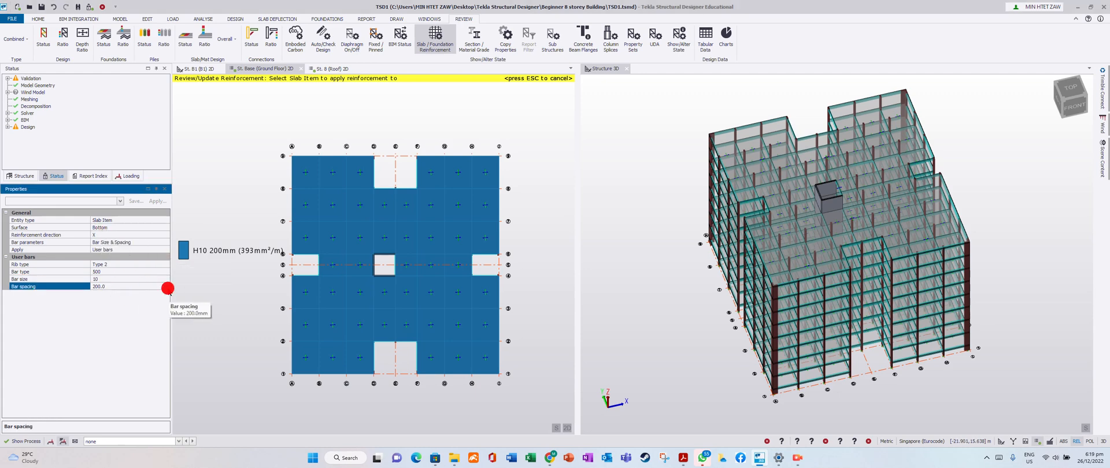
left_click_drag(166, 286, 94, 287)
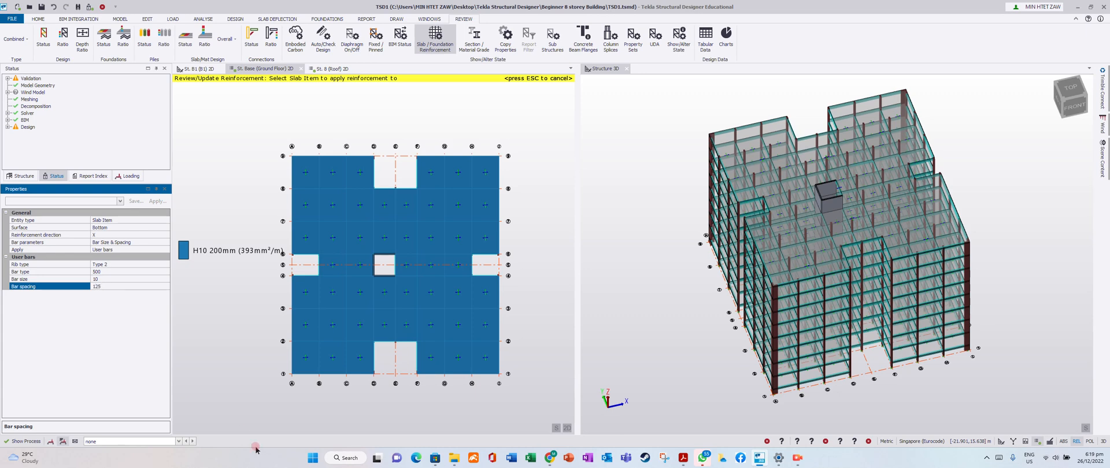
Step: Apply the H10 125mm bottom X-direction bars to the ground floor slab item between grids G-H and 1-2
left_click(189, 342)
left_click(547, 400)
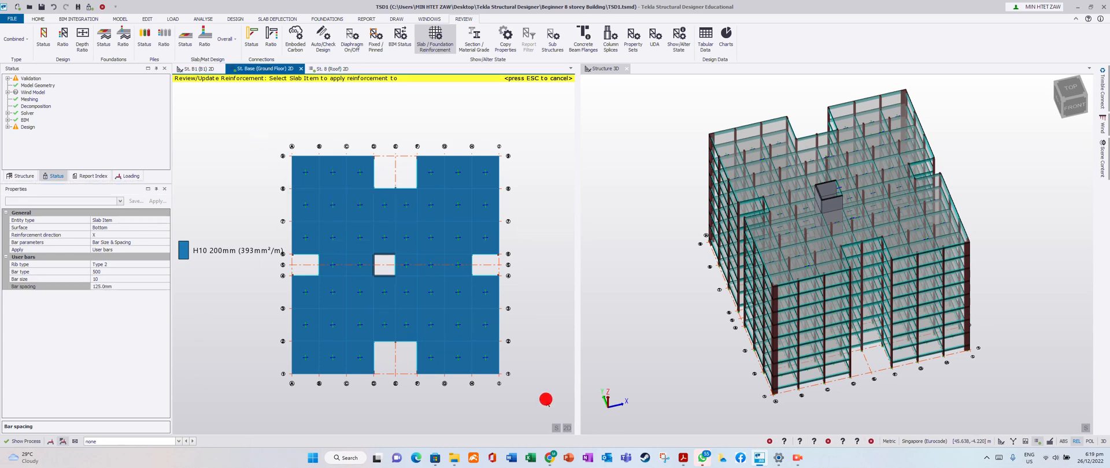
left_click_drag(260, 132, 523, 395)
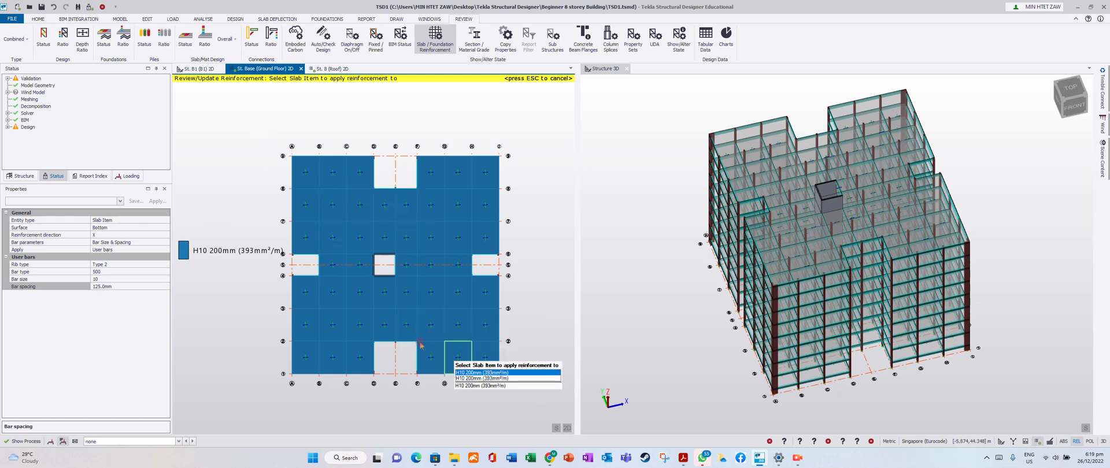
left_click(125, 285)
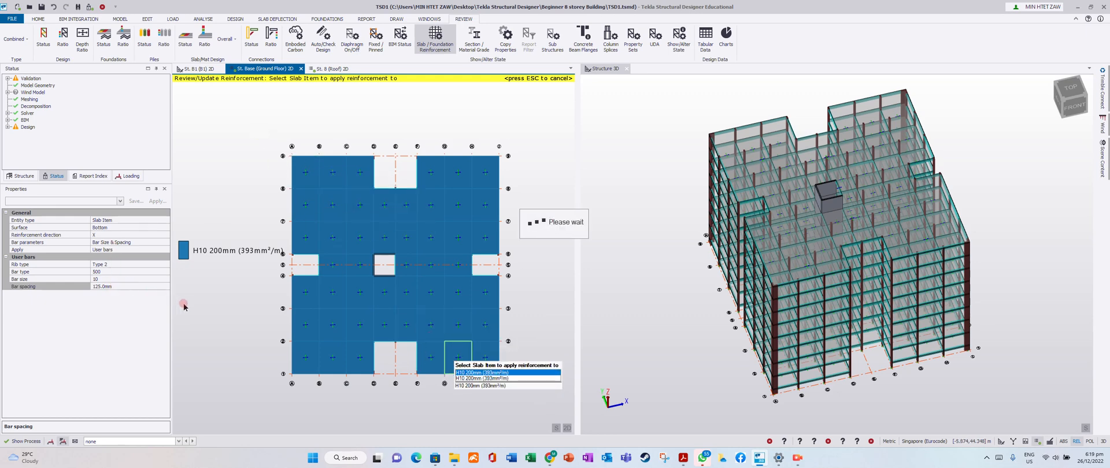
left_click_drag(430, 338, 478, 389)
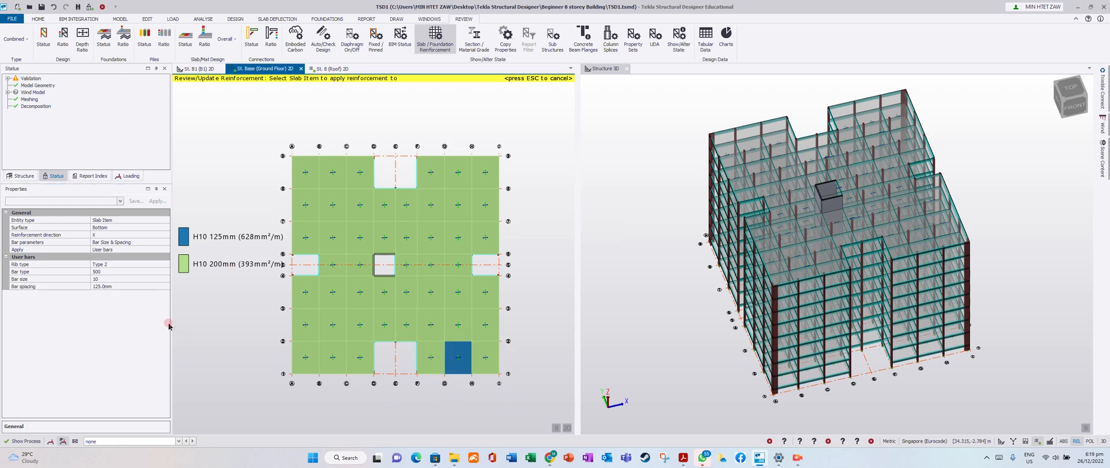
Step: Apply H10 125mm user bars as bottom reinforcement in the Y direction to all ground floor slab items
left_click(164, 234)
left_click(166, 235)
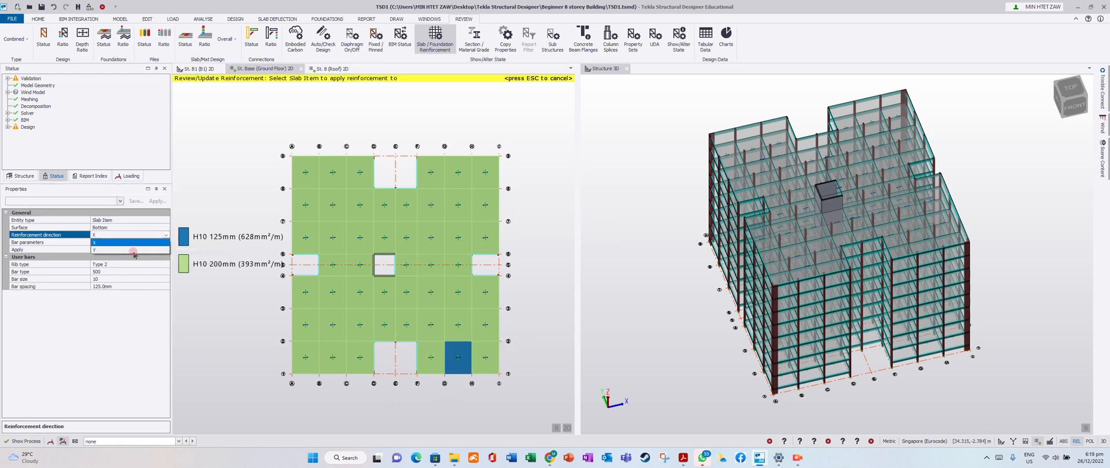
left_click(127, 253)
left_click_drag(239, 132, 540, 393)
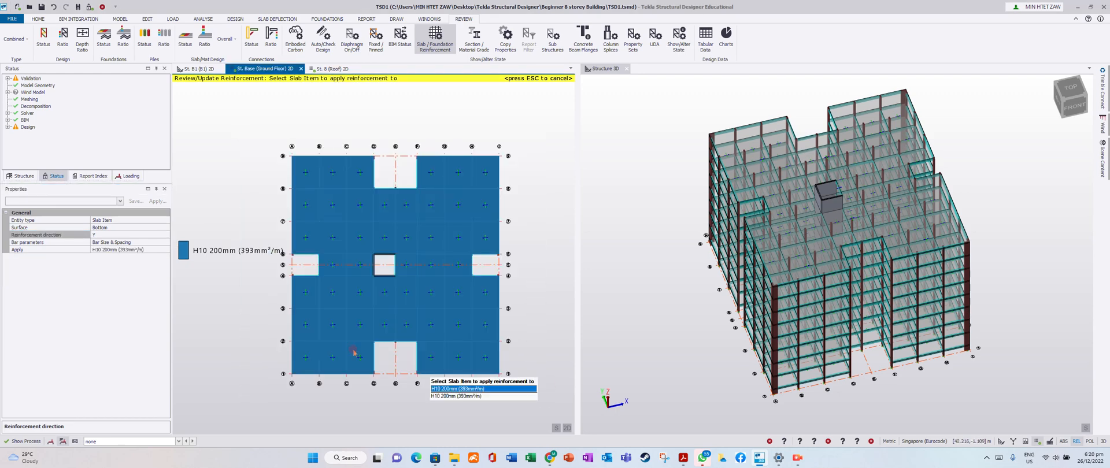
left_click(167, 228)
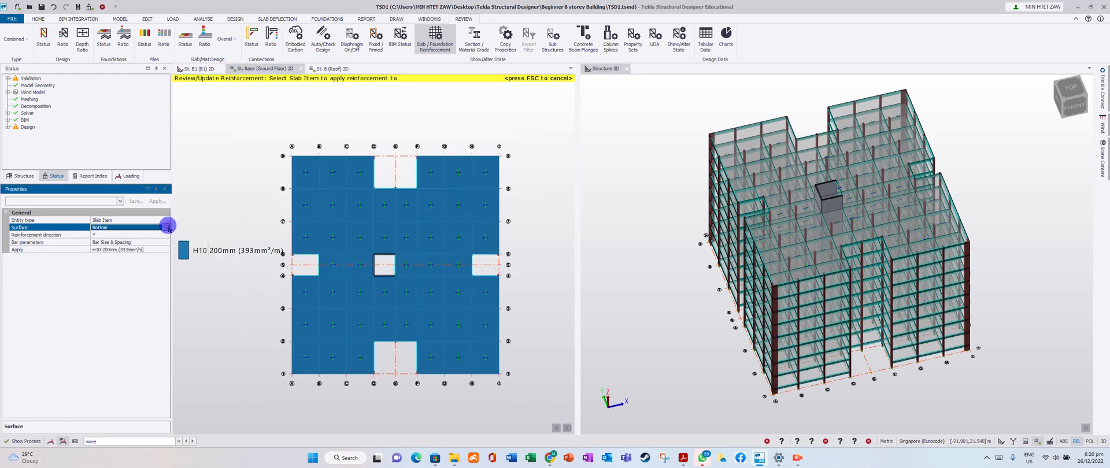
left_click(164, 250)
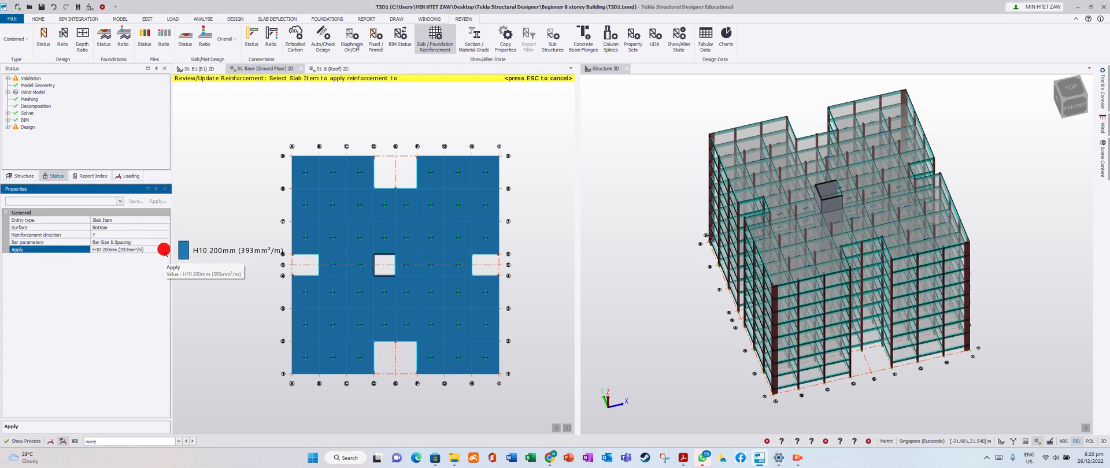
left_click(166, 249)
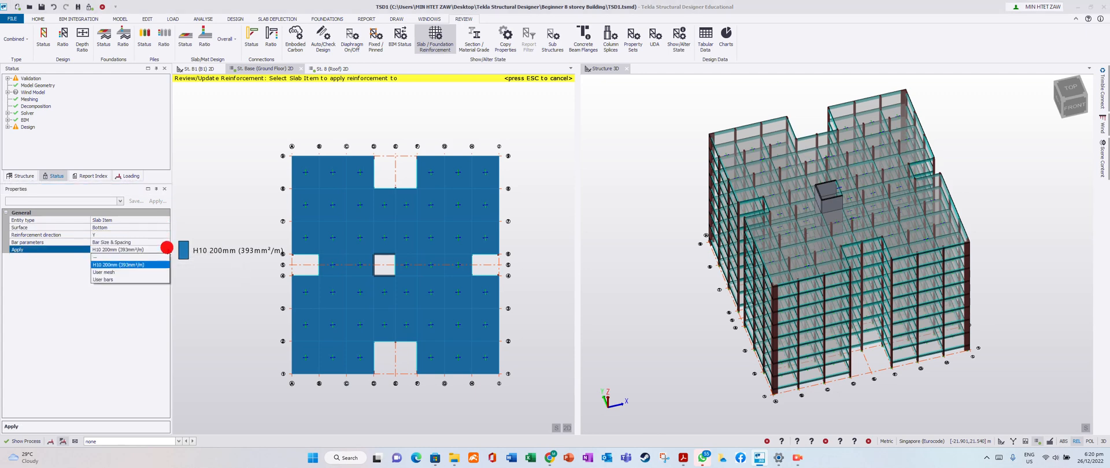
left_click(131, 279)
left_click(139, 286)
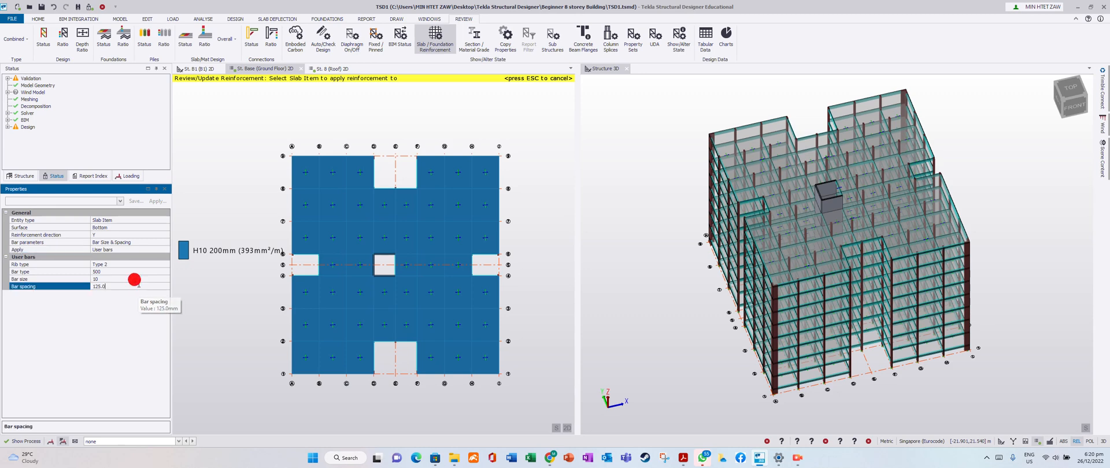
left_click_drag(249, 142, 511, 398)
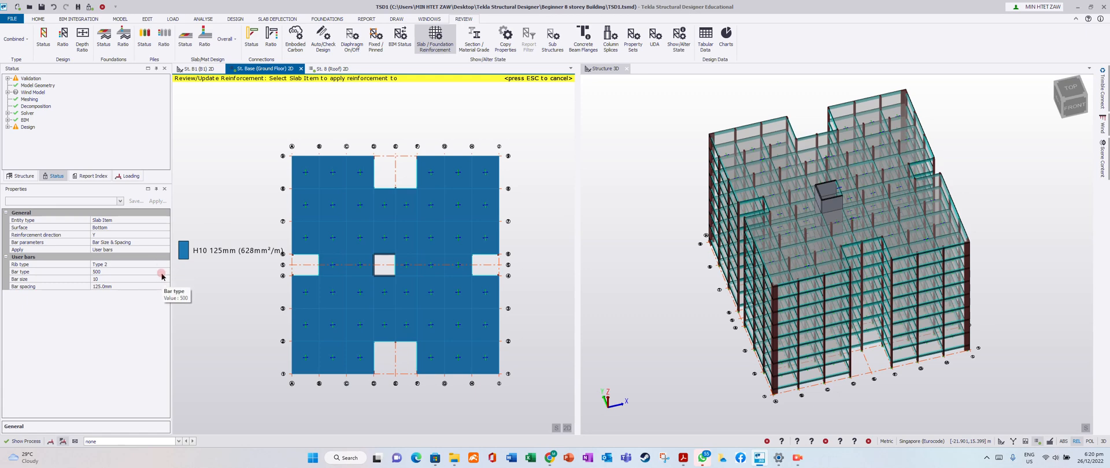
Step: Apply H10 125mm user bars as top reinforcement in the X direction to all ground floor slab items
left_click(162, 228)
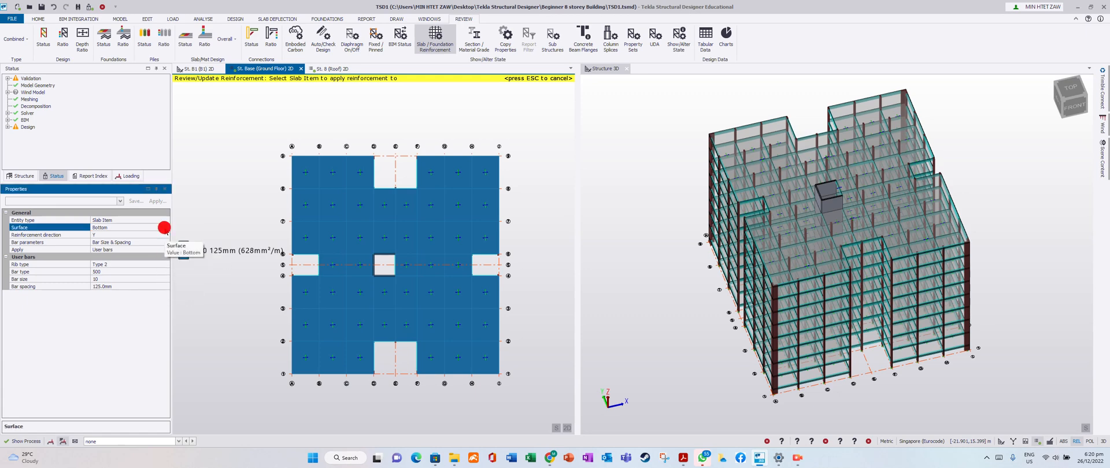
left_click(162, 227)
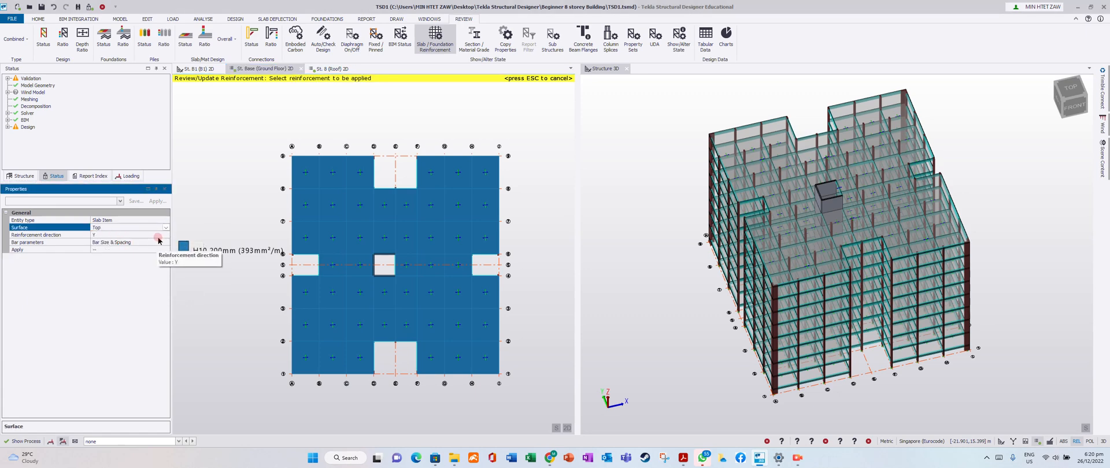
left_click(166, 235)
left_click(107, 242)
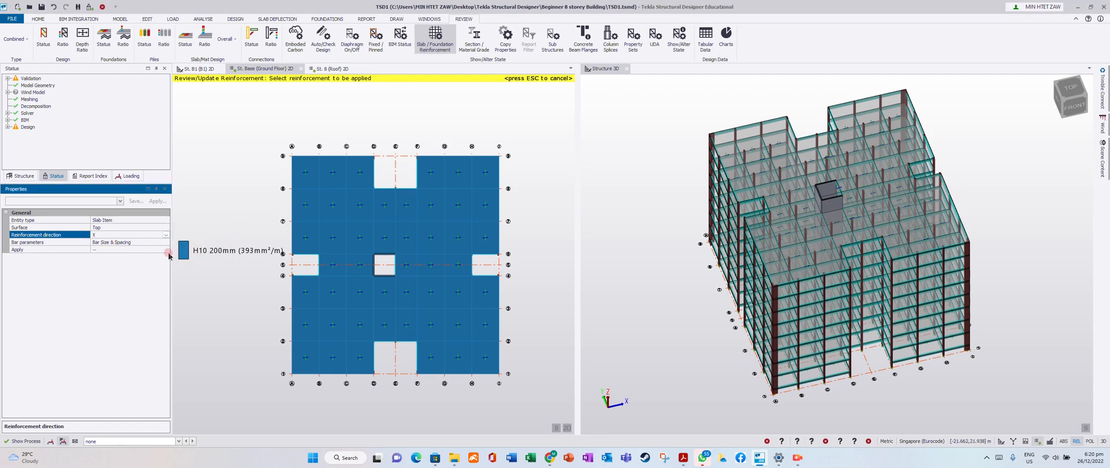
left_click(164, 250)
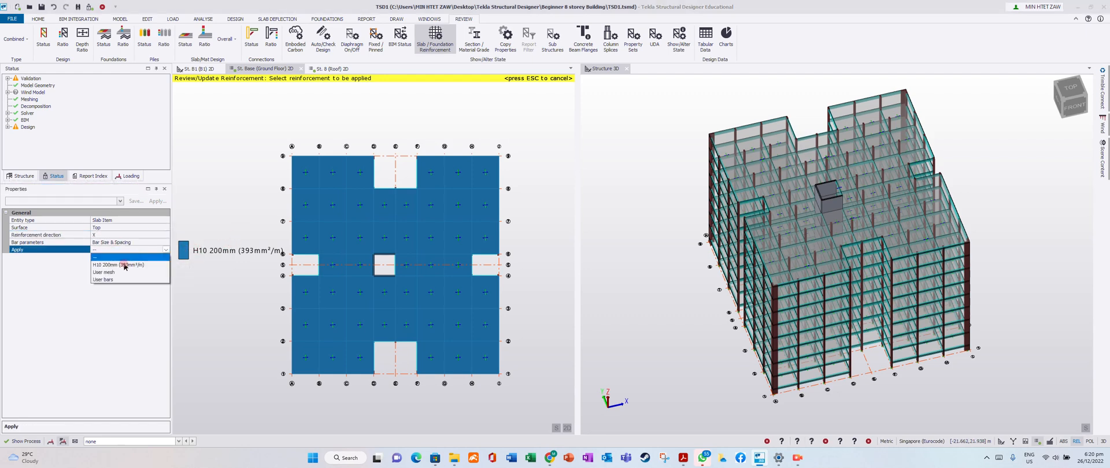
left_click(111, 280)
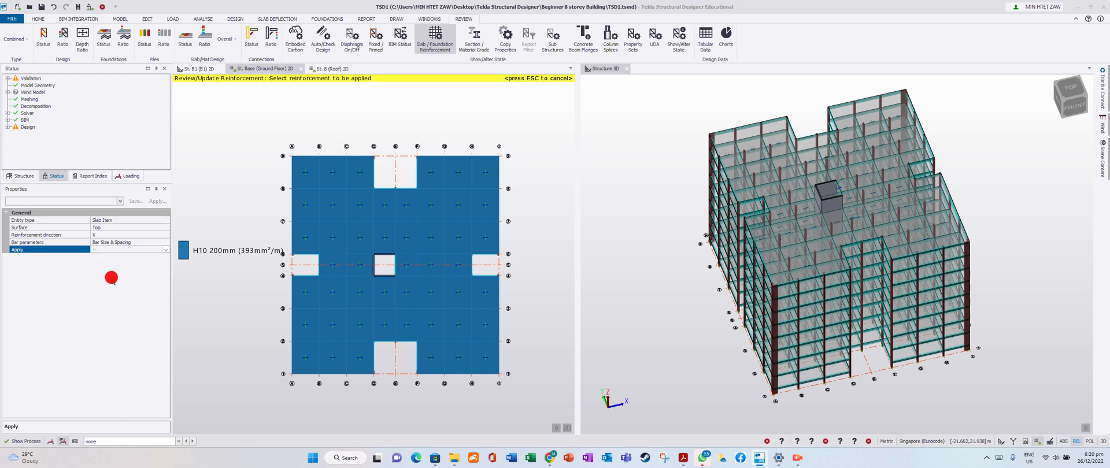
left_click_drag(284, 149, 525, 401)
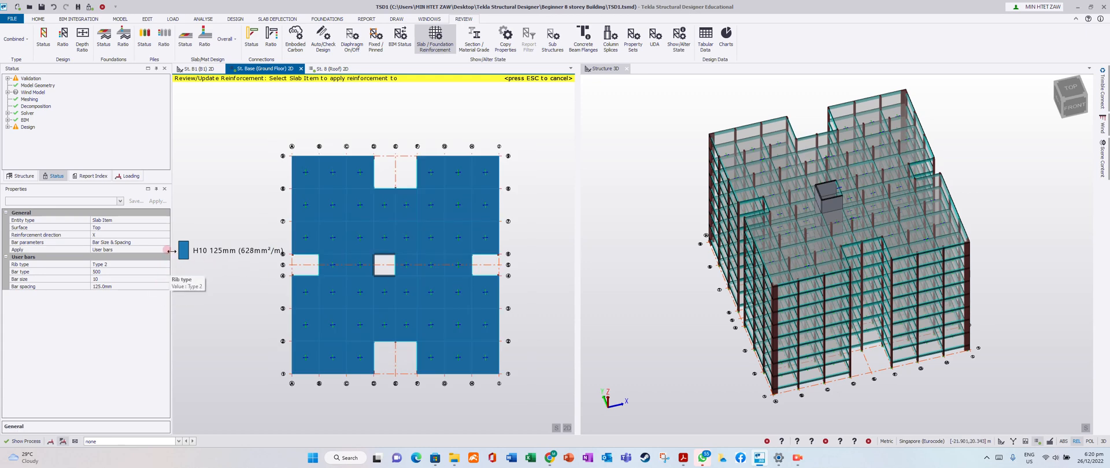
Step: Apply H10 125mm user bars as top reinforcement in the Y direction to all ground floor slab items
left_click(165, 234)
left_click(116, 250)
left_click_drag(260, 129, 530, 393)
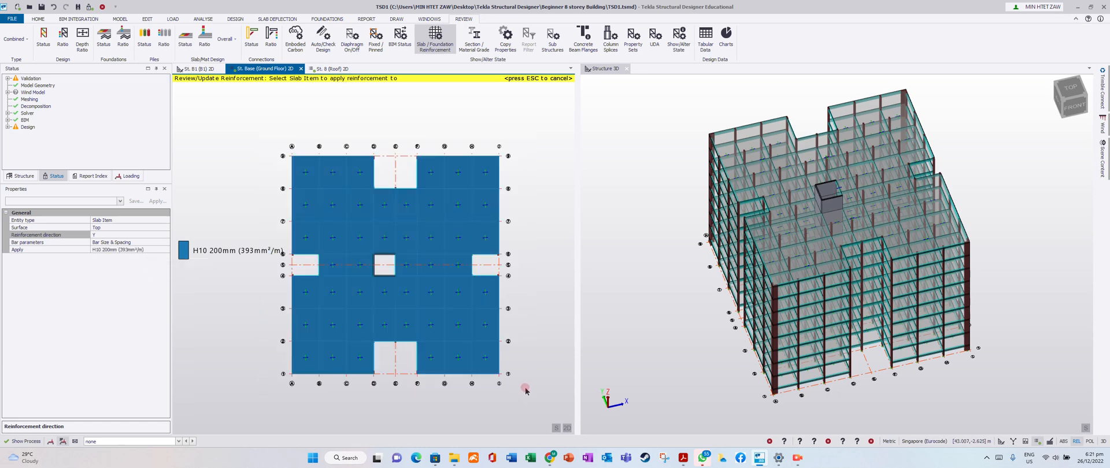
left_click_drag(258, 130, 211, 215)
left_click(157, 250)
left_click(157, 251)
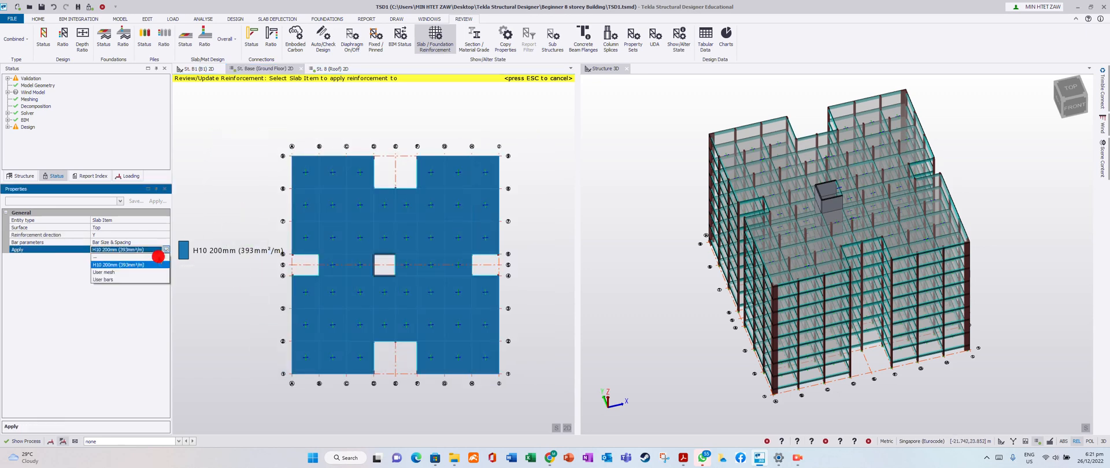
left_click(129, 279)
left_click(125, 287)
left_click_drag(245, 143, 539, 408)
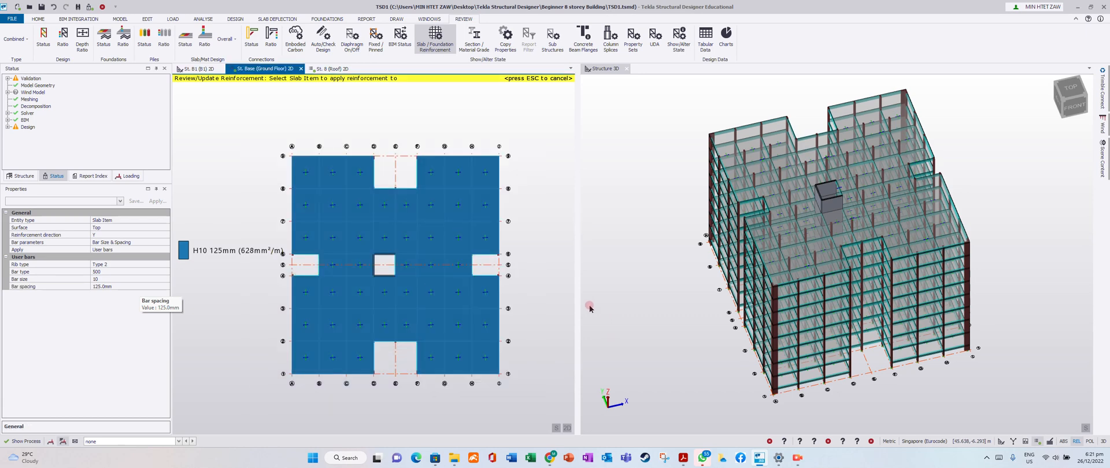
Step: Recheck the ground floor slabs' design status and utilisation ratios with the H10 125mm reinforcement
left_click(185, 41)
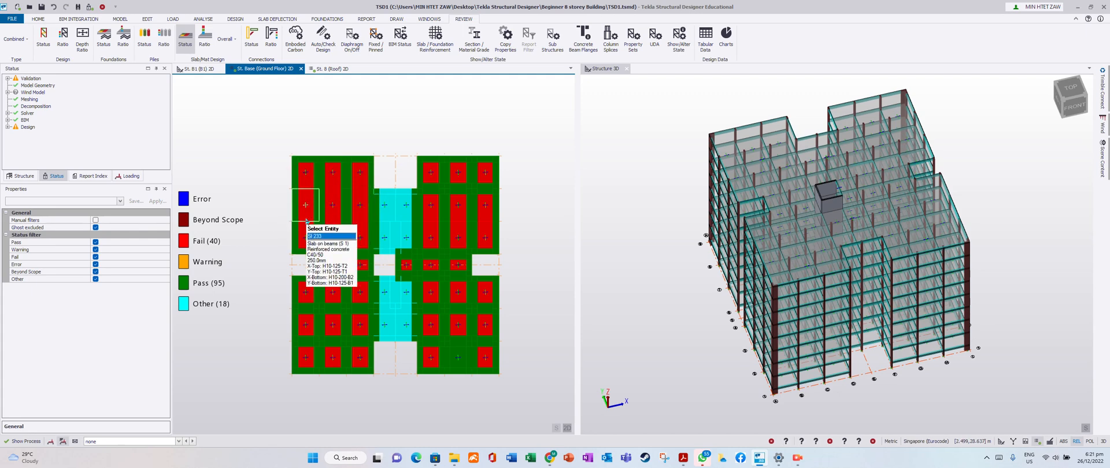
scroll(451, 215, "up", 3)
scroll(451, 215, "down", 1)
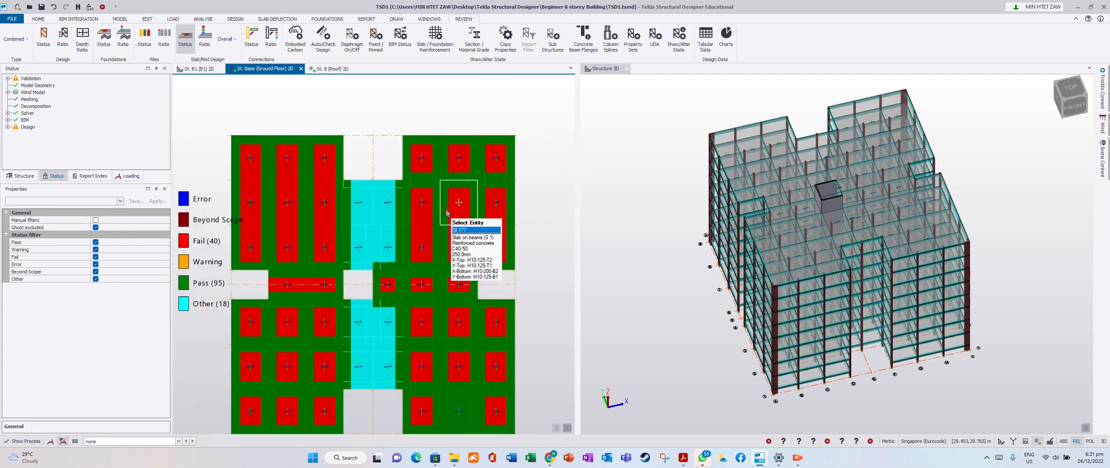
left_click(204, 41)
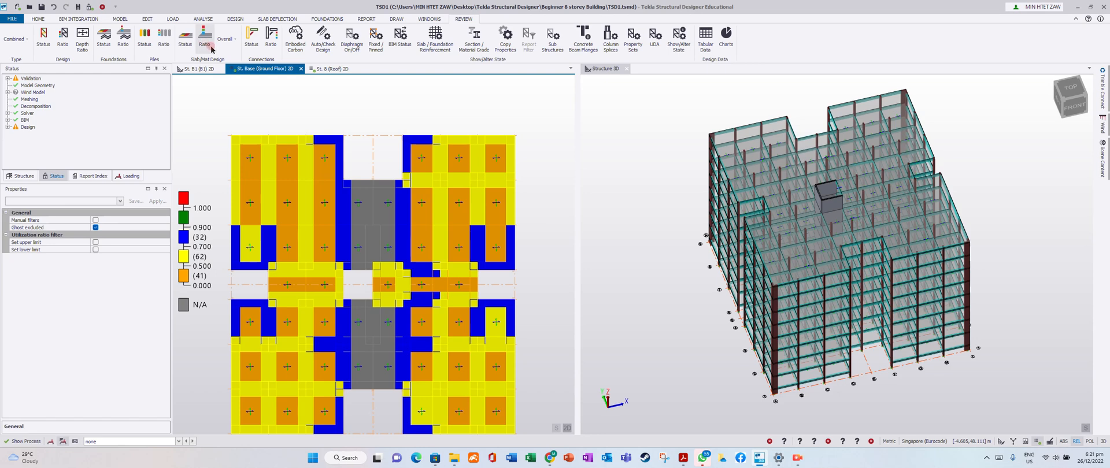
scroll(488, 199, "down", 1)
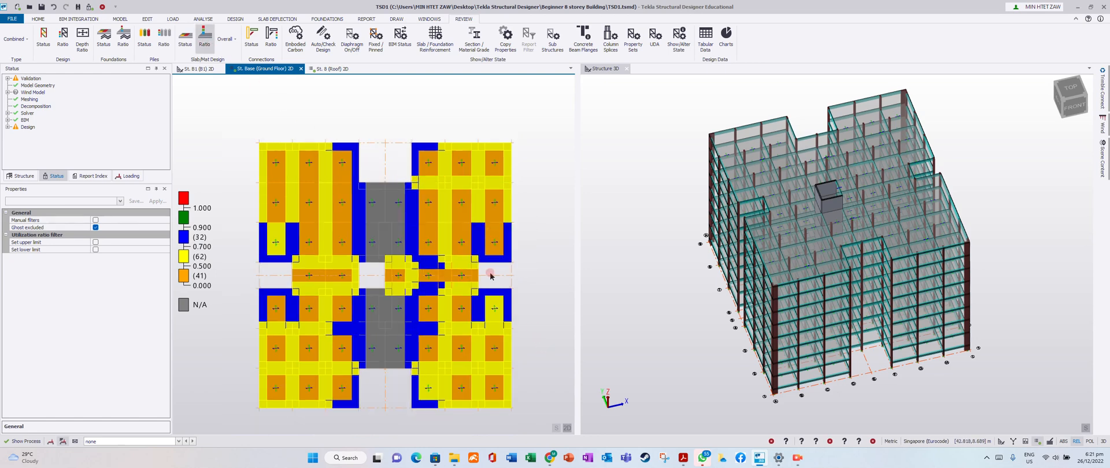
scroll(490, 276, "down", 1)
scroll(518, 360, "up", 1)
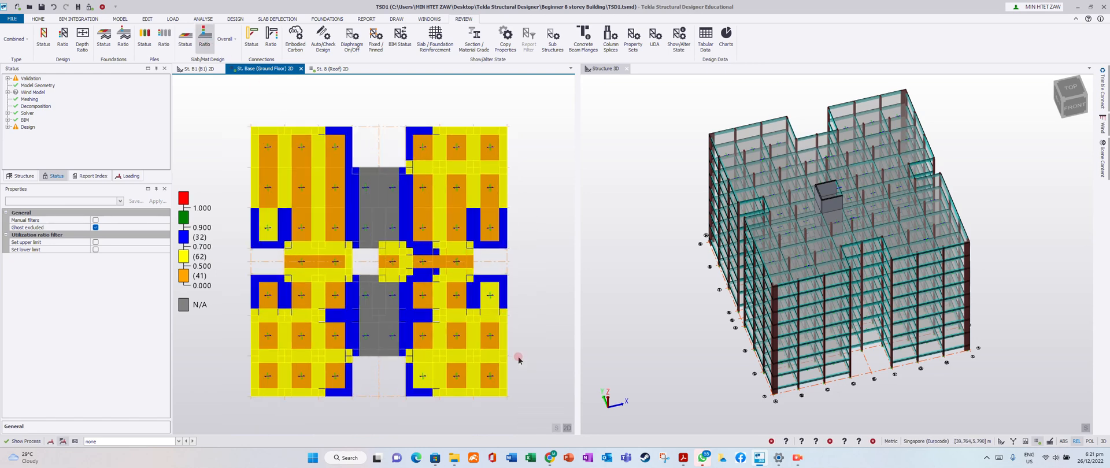
scroll(511, 351, "down", 1)
left_click(184, 38)
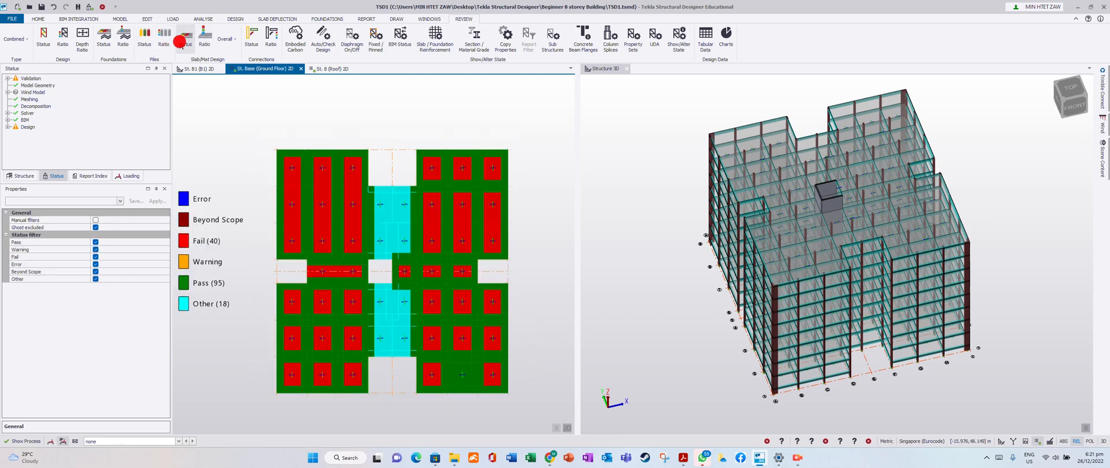
mouse_move(471, 221)
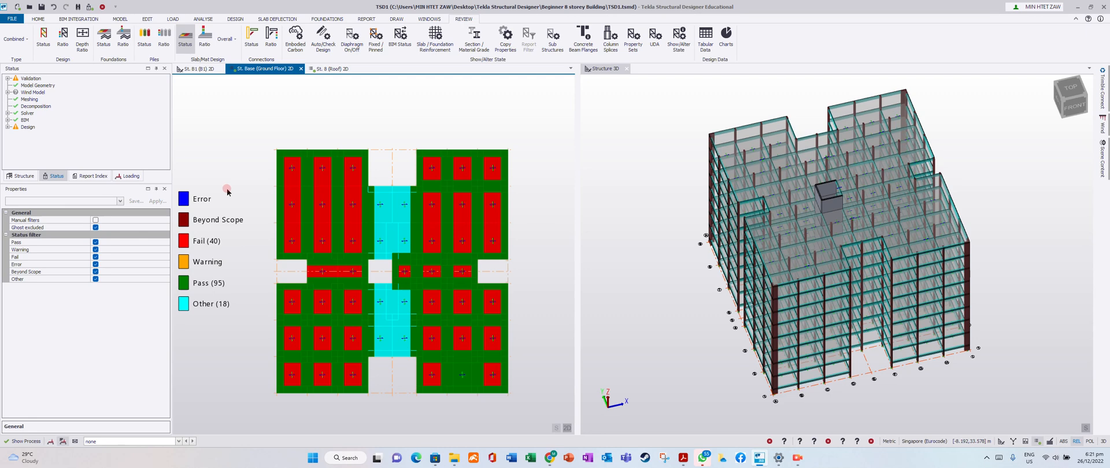
Step: Compare the ground floor's bottom X reinforcement with its slab design status and utilisation ratios
left_click(434, 39)
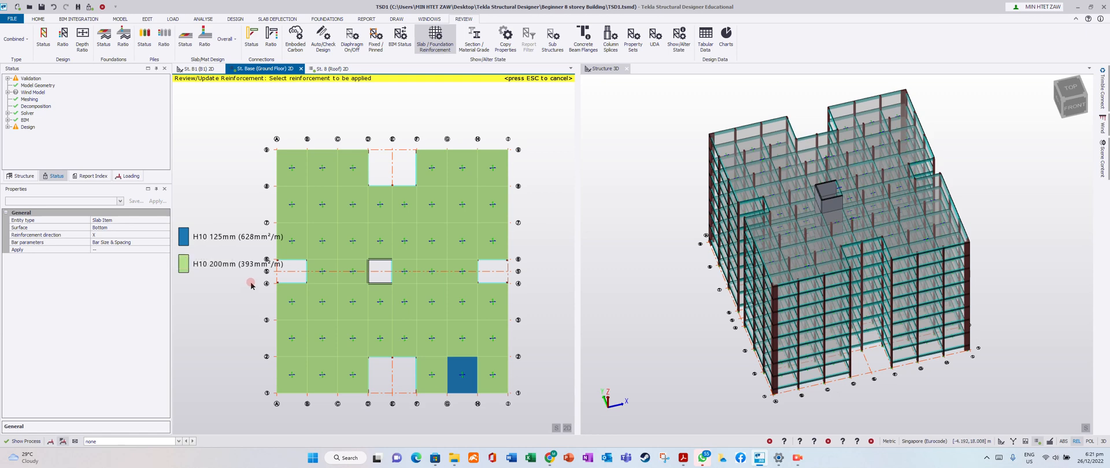
left_click(185, 39)
left_click(205, 38)
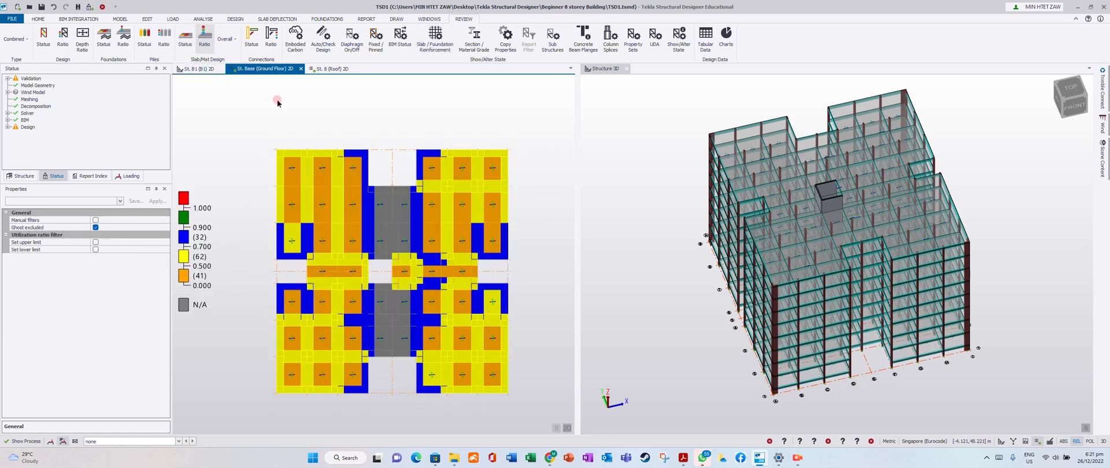
Step: Apply H10 125mm as bottom reinforcement in the X direction to all ground floor slab items
left_click(435, 39)
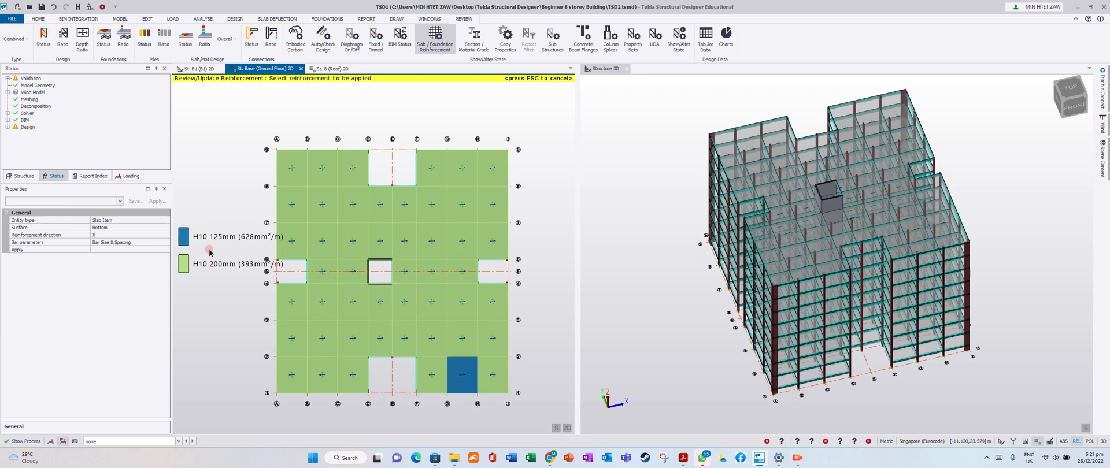
left_click(167, 251)
left_click(166, 250)
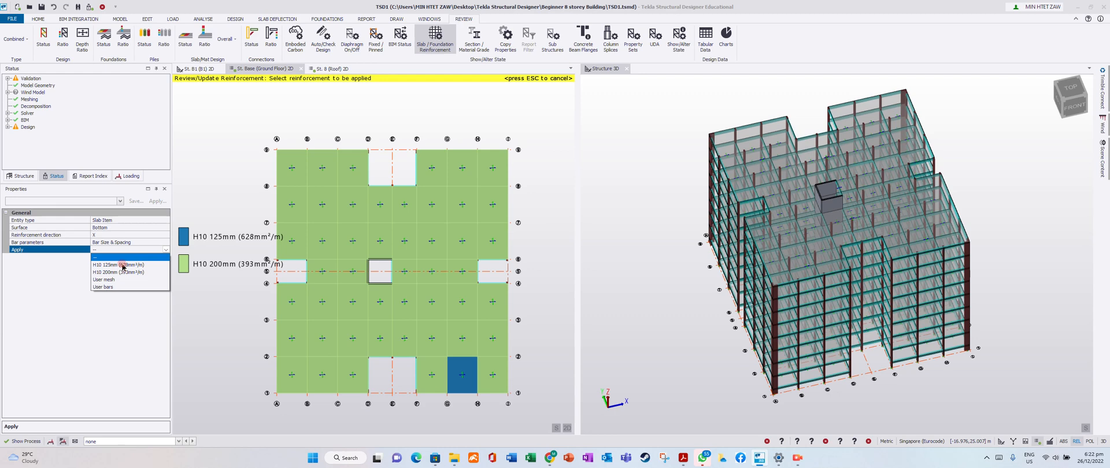
left_click(123, 265)
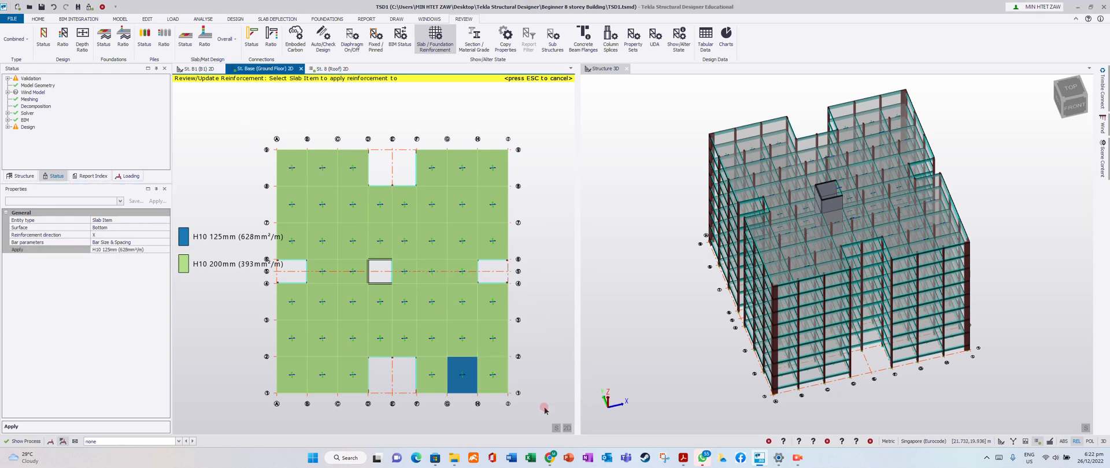
left_click(145, 252)
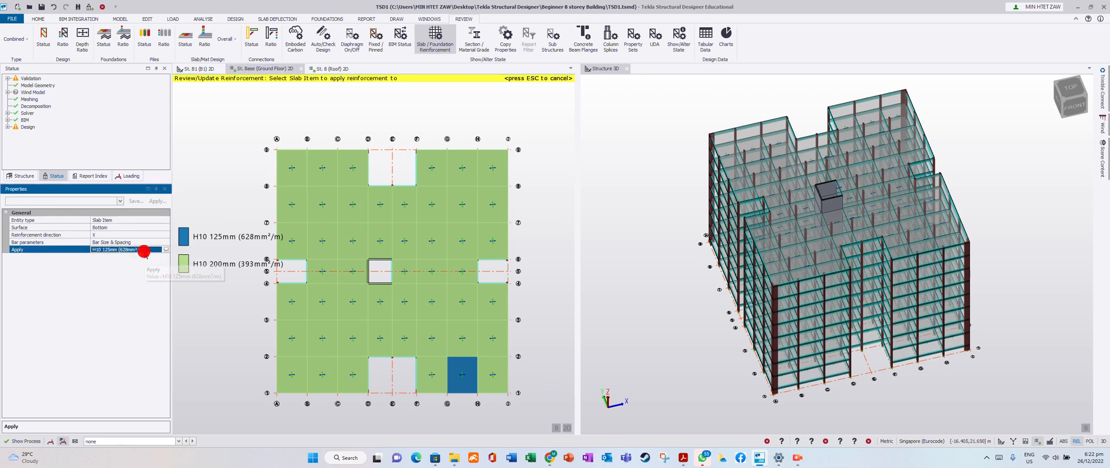
left_click(240, 129)
left_click(417, 317)
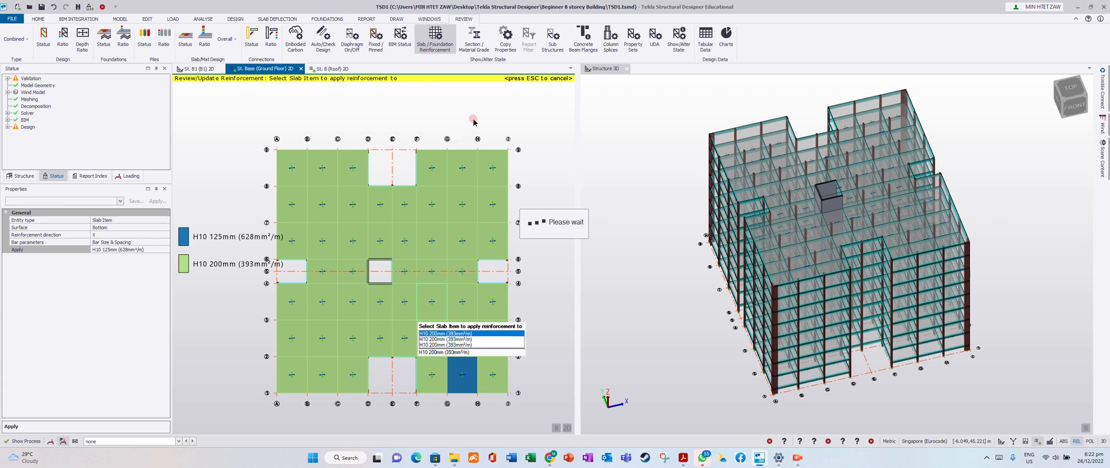
left_click(281, 161)
mouse_move(254, 137)
left_mouse_down()
mouse_move(500, 414)
mouse_move(530, 412)
left_mouse_up()
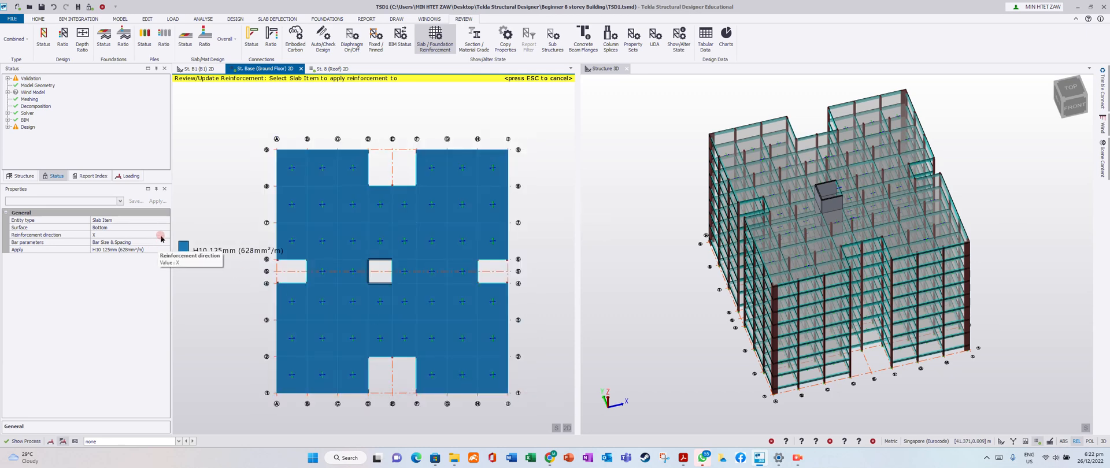
Step: Review the ground floor slab reinforcement for the bottom surface in Y and the top surface in Y and X
left_click(133, 234)
left_click(135, 235)
left_click(118, 250)
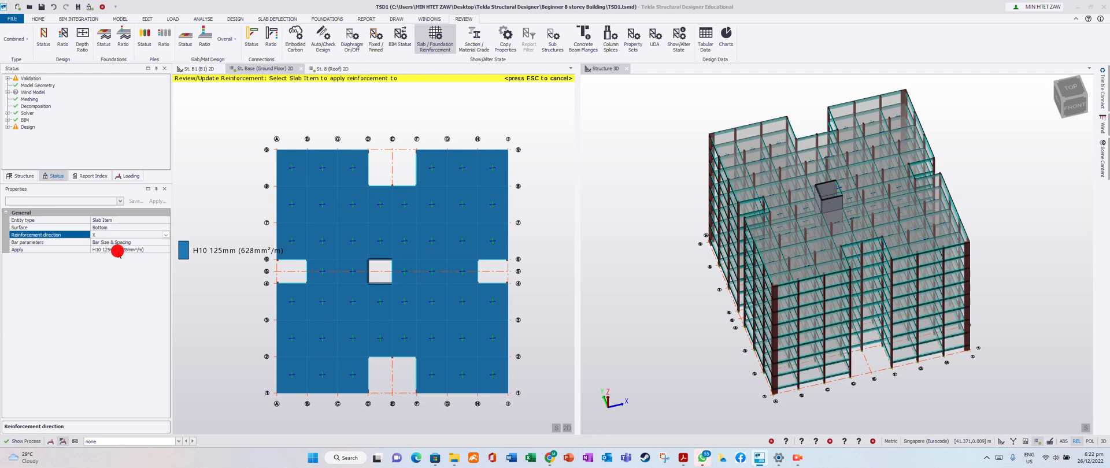
left_click(163, 227)
left_click(164, 227)
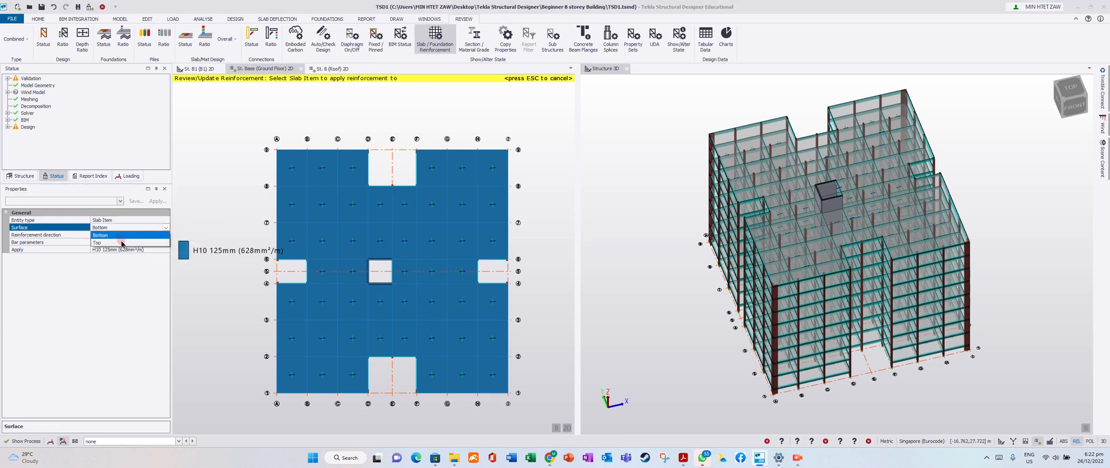
left_click(122, 243)
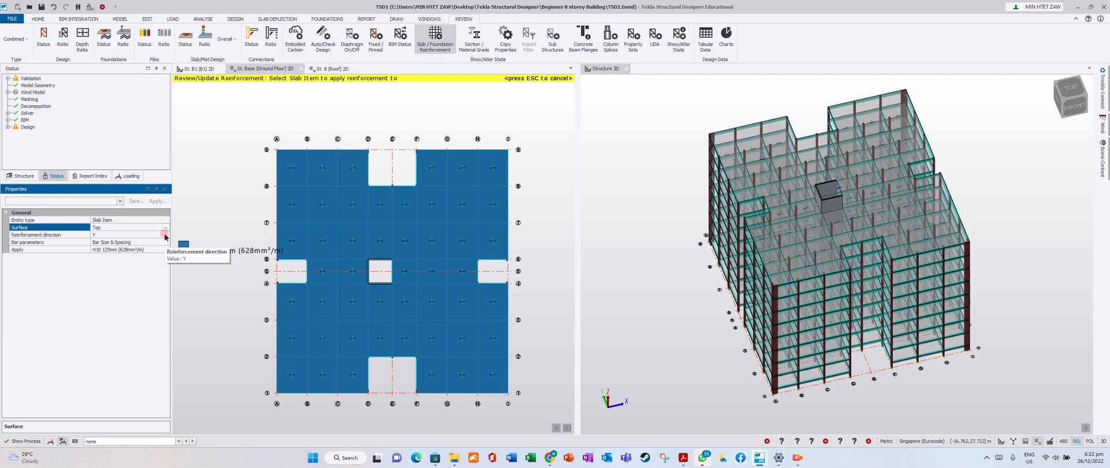
left_click(165, 236)
left_click(165, 235)
left_click(138, 243)
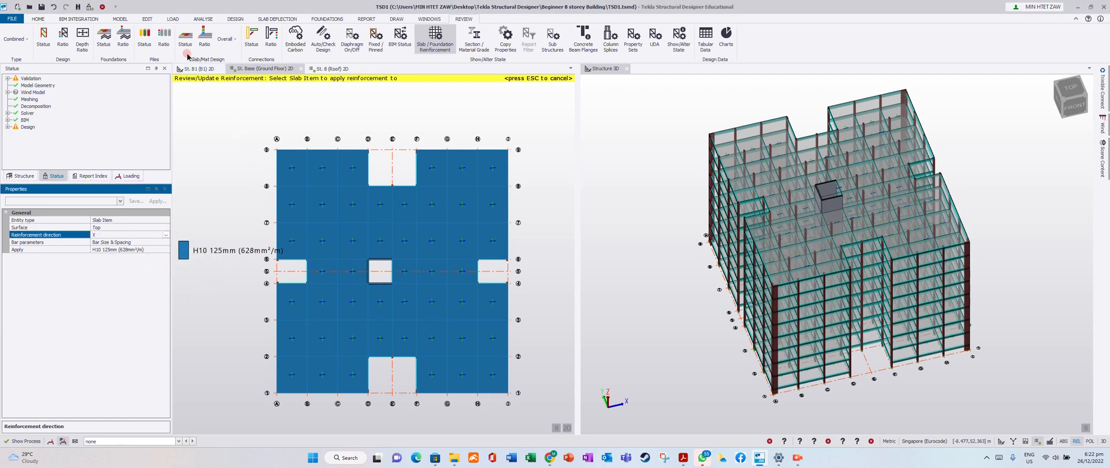
Step: View the pile status and ratio for the ground floor and redisplay its slab reinforcement
left_click(145, 37)
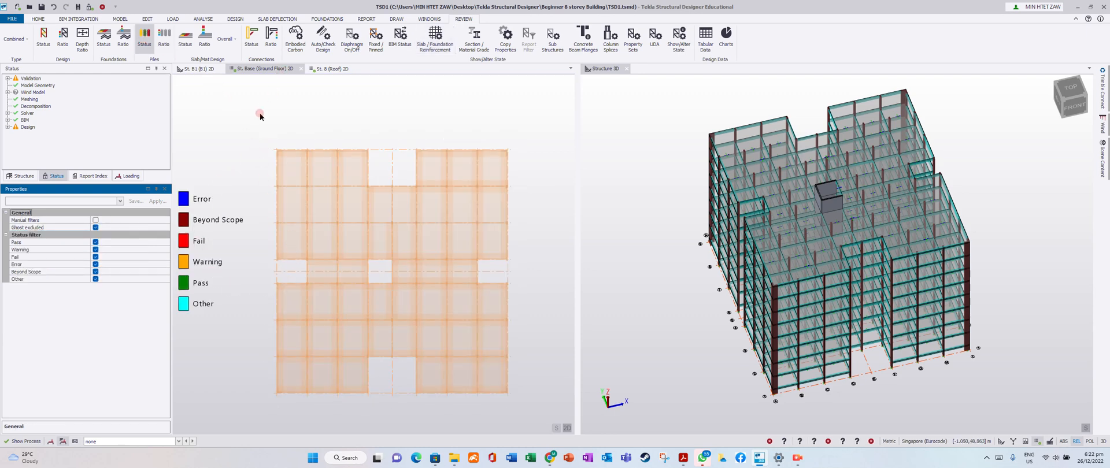
left_click(264, 69)
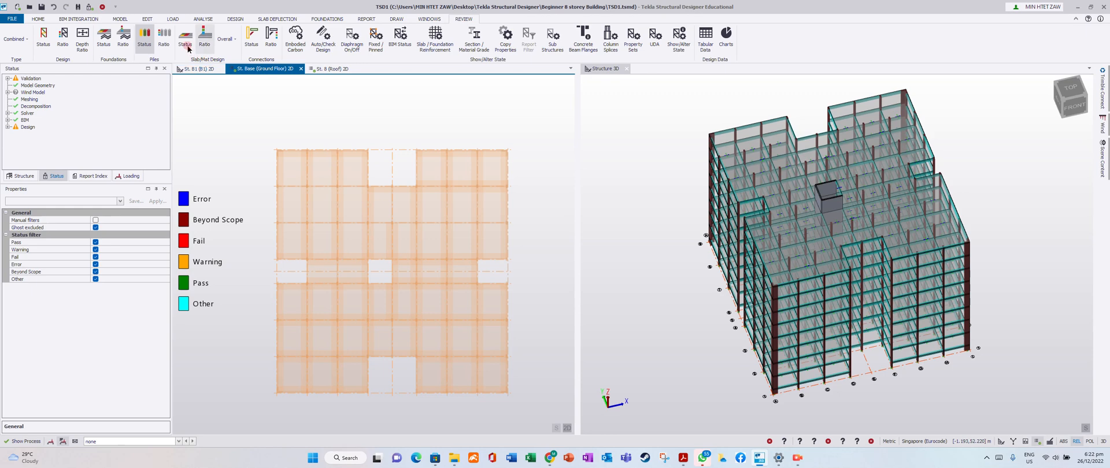
left_click(166, 39)
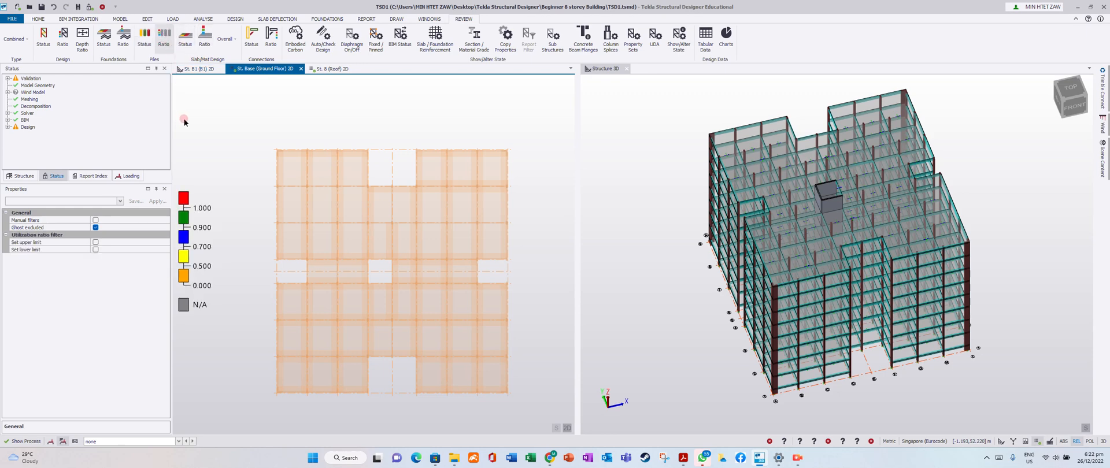
left_click(430, 47)
left_click(242, 286)
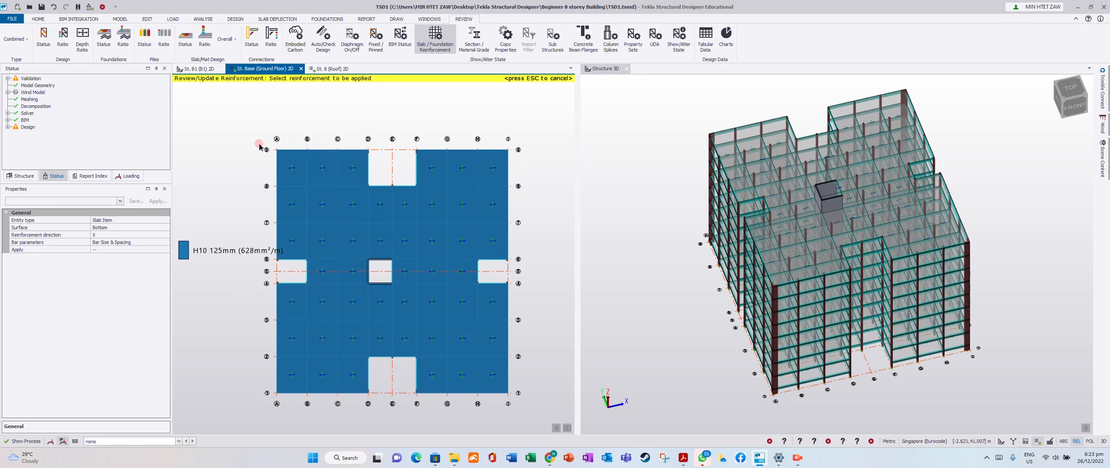
Step: Examine the design status and utilisation ratios of the roof slabs
left_click(328, 69)
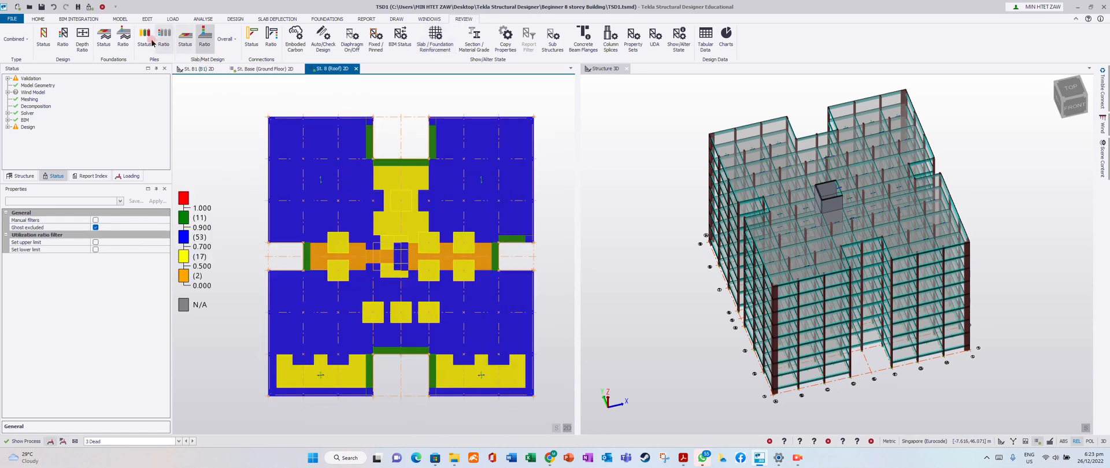
left_click(147, 39)
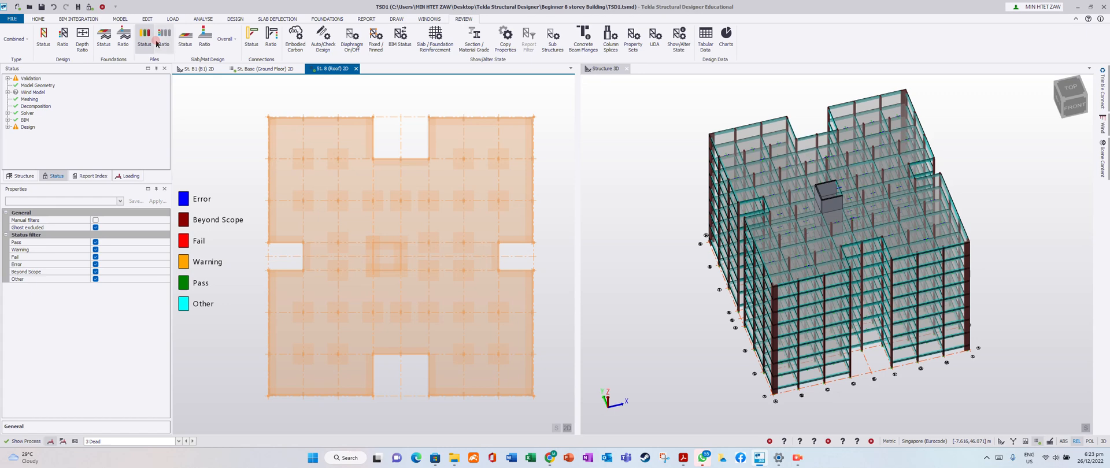
left_click(162, 44)
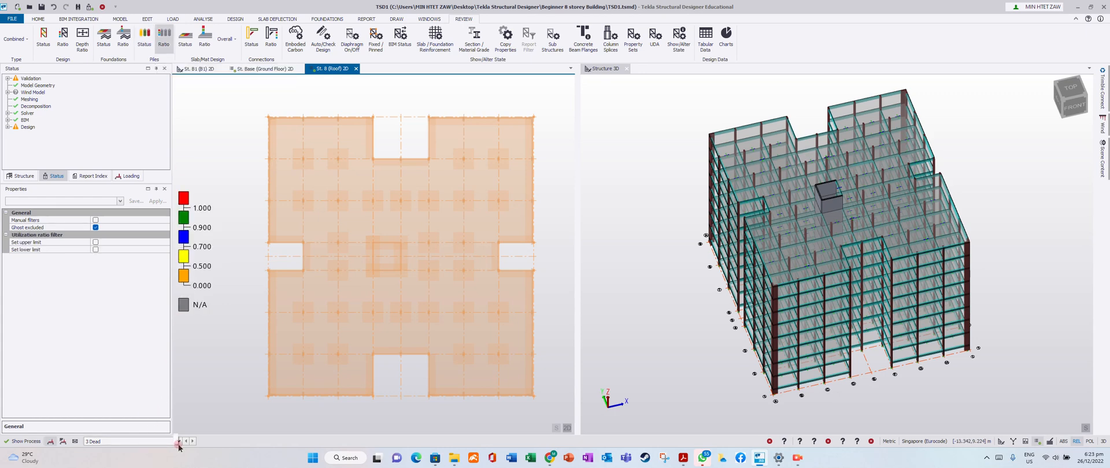
left_click(185, 39)
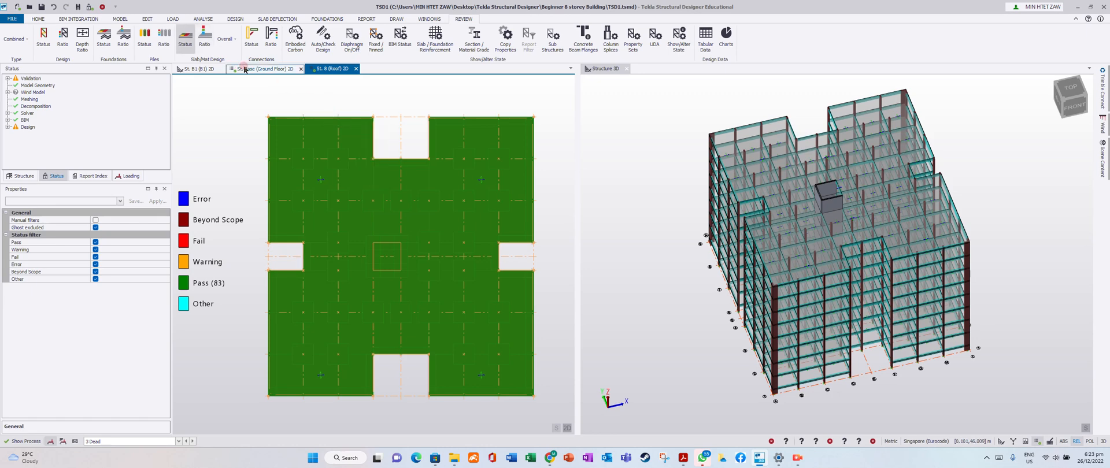
left_click(207, 38)
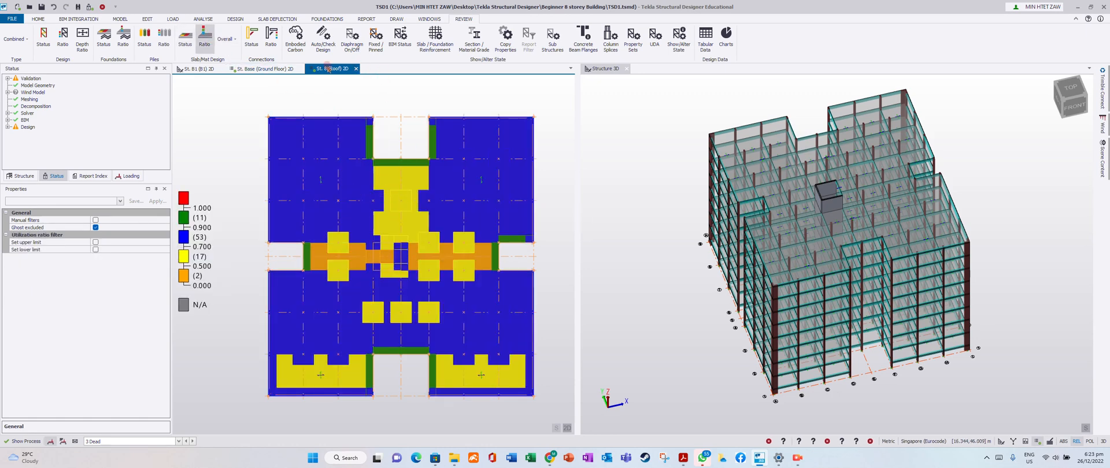
Step: Check the ground floor slabs' design status and utilisation ratios, glancing at the B1 plan as well
left_click(271, 69)
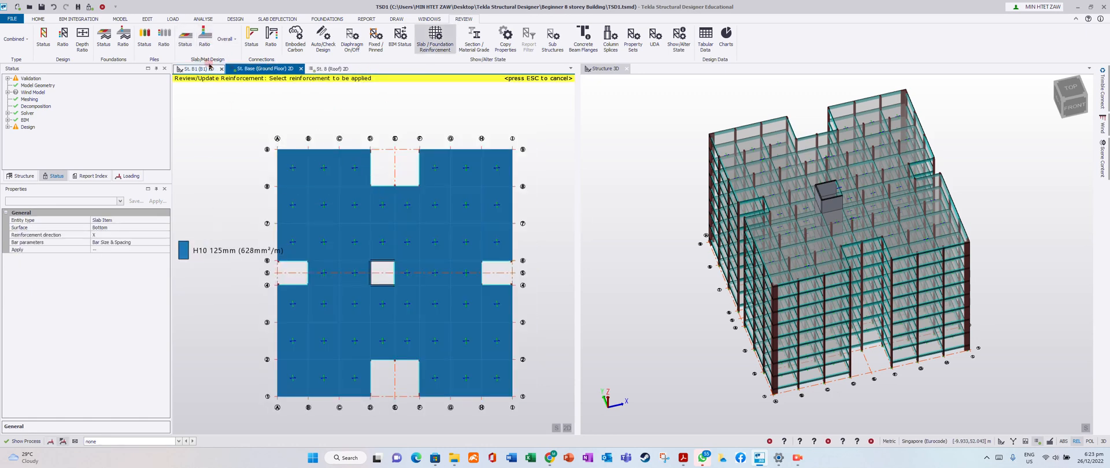
left_click(183, 38)
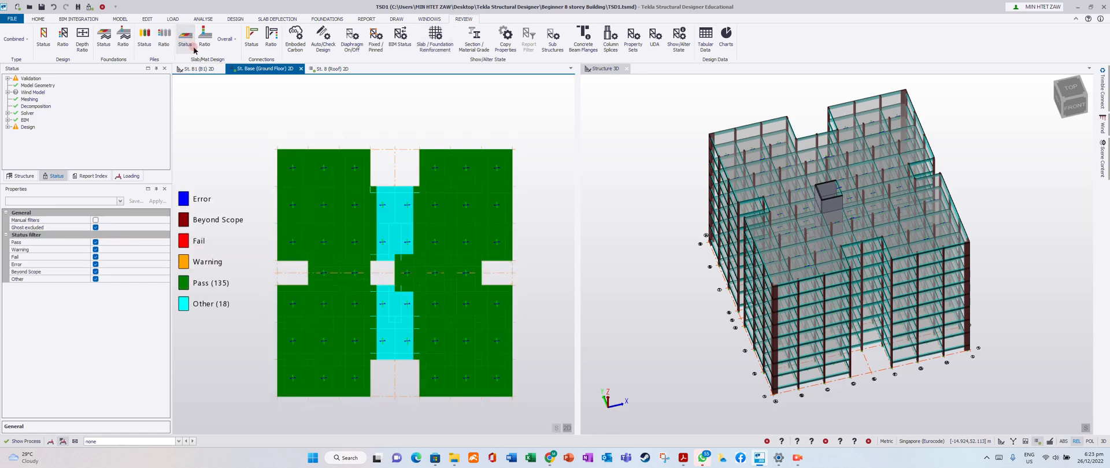
left_click(208, 39)
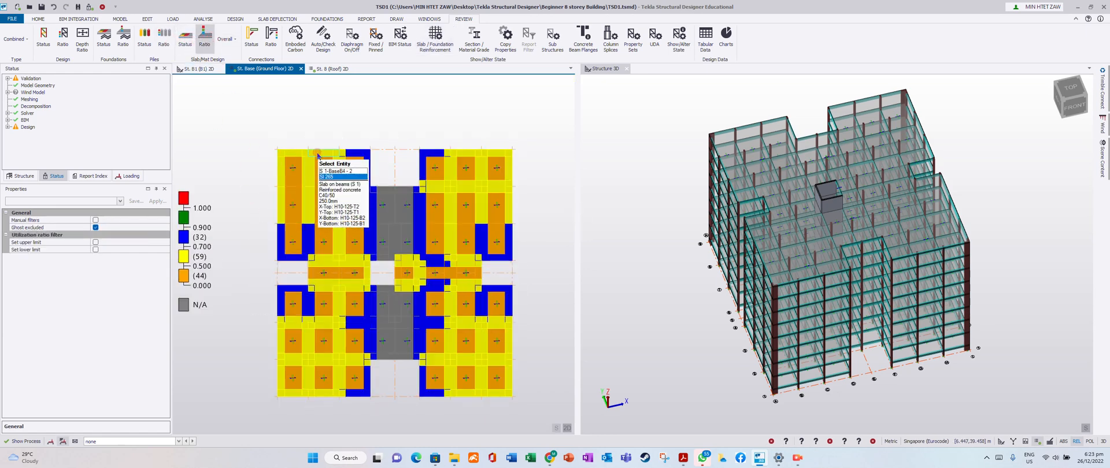
left_click(210, 70)
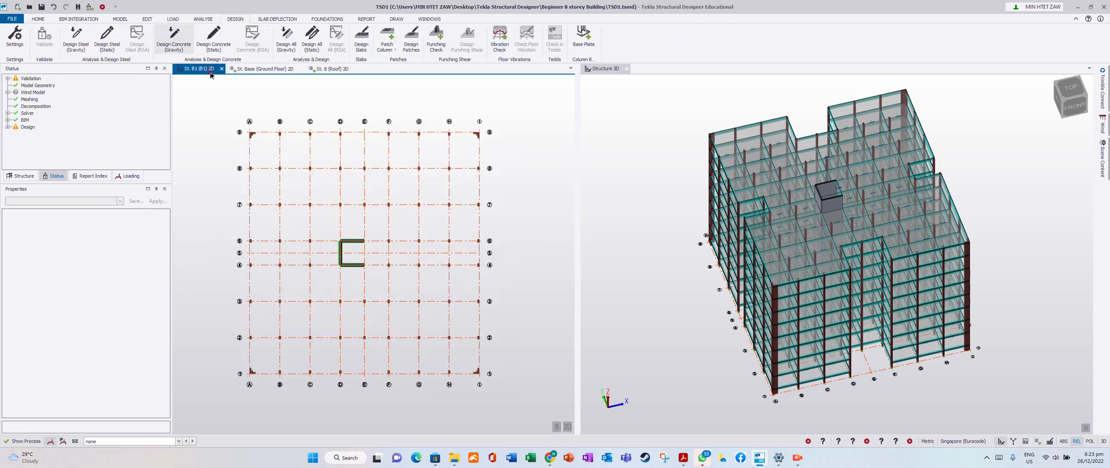
left_click(243, 70)
left_click(201, 70)
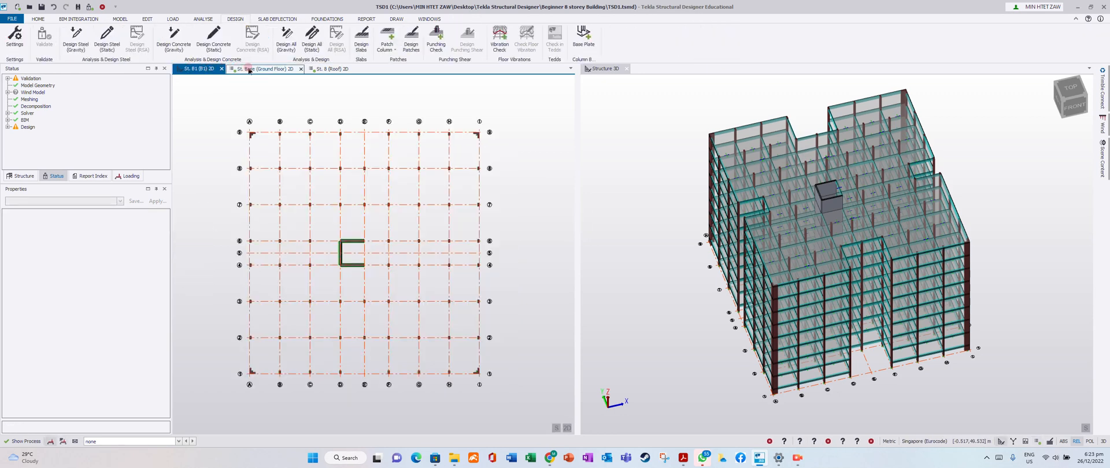
left_click(252, 69)
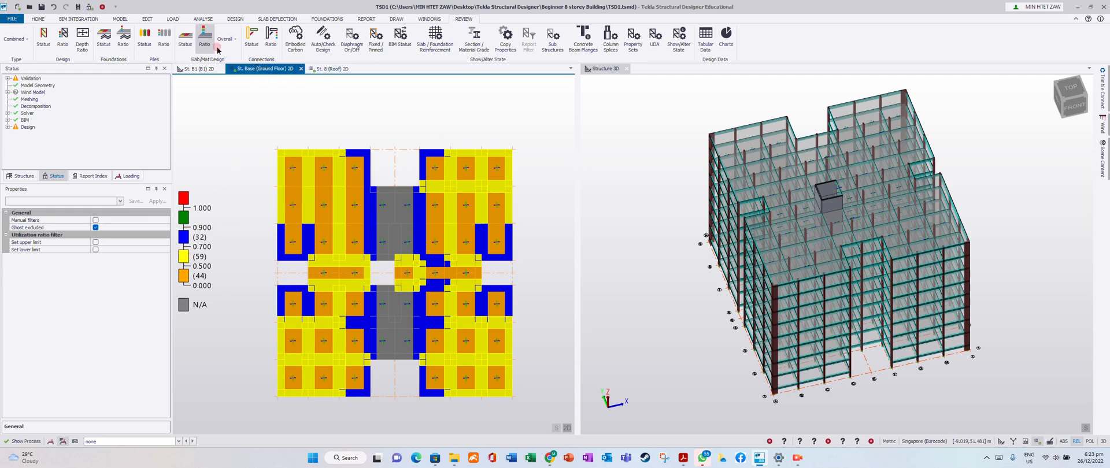
Step: Review the ground floor slab reinforcement again for the top surface in X and the bottom surface in Y
left_click(434, 39)
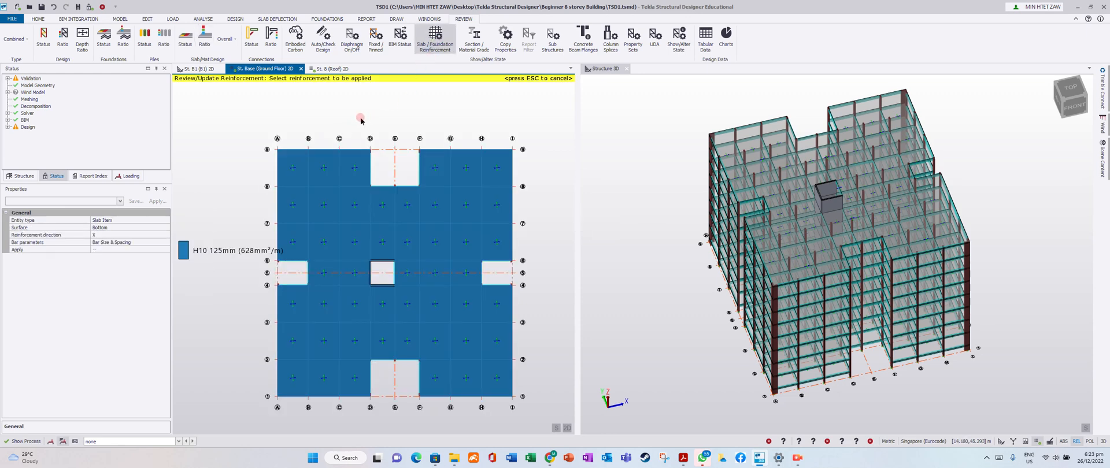
left_click(163, 228)
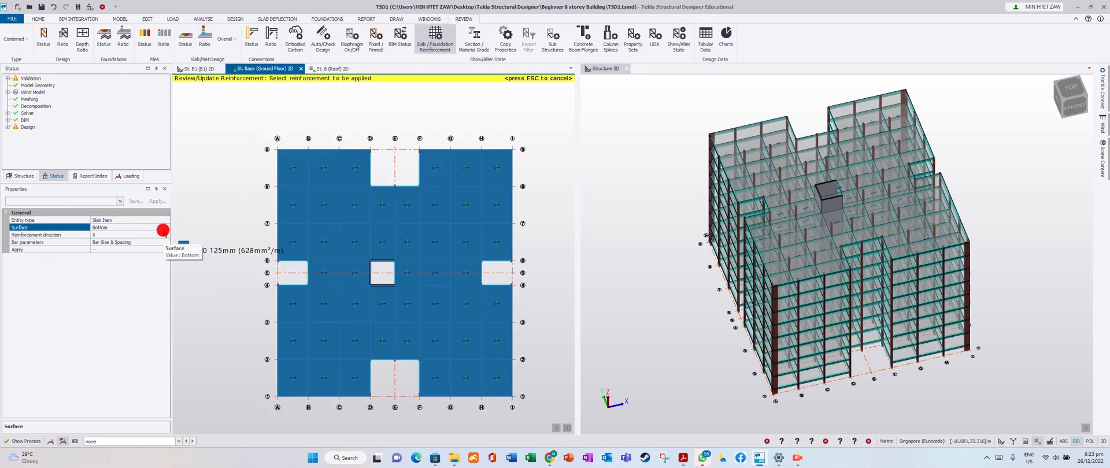
left_click(165, 227)
left_click(150, 234)
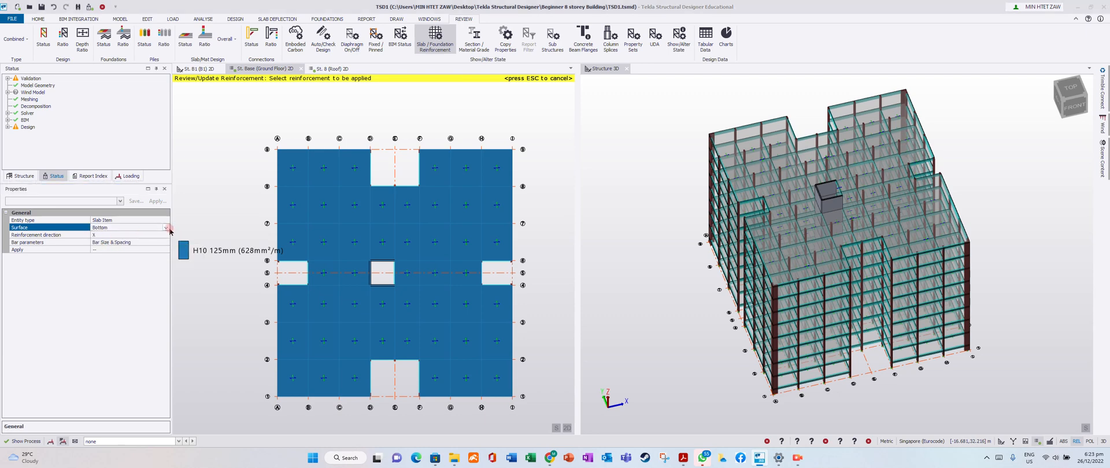
left_click(165, 226)
left_click(165, 229)
left_click(133, 234)
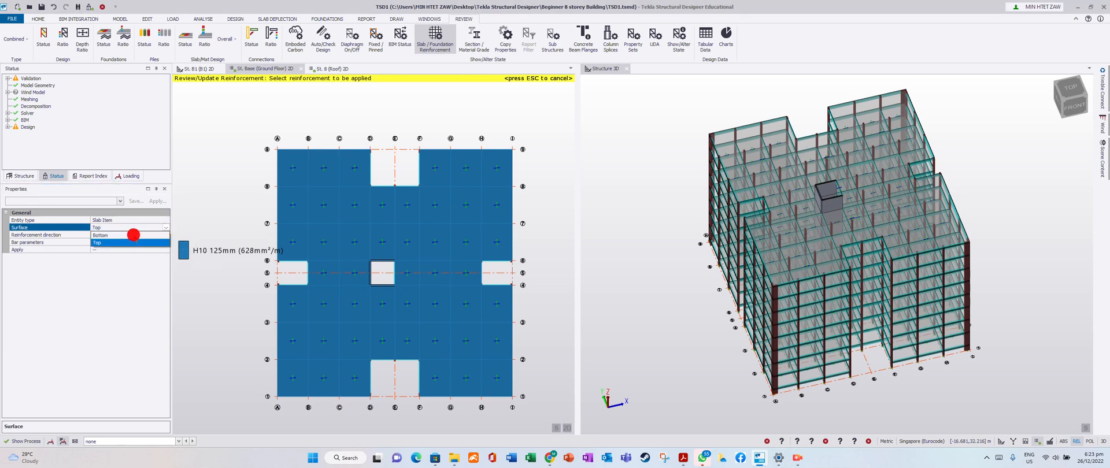
left_click(167, 234)
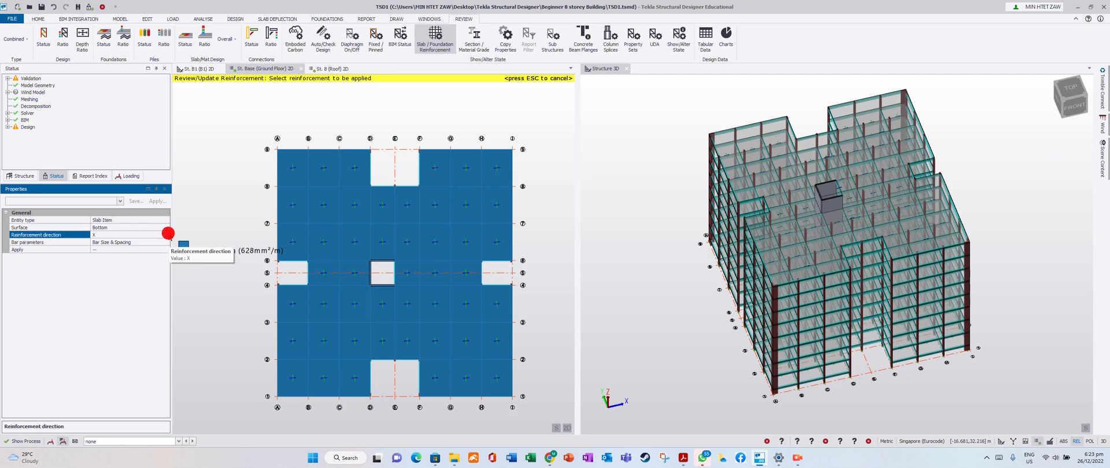
left_click(127, 249)
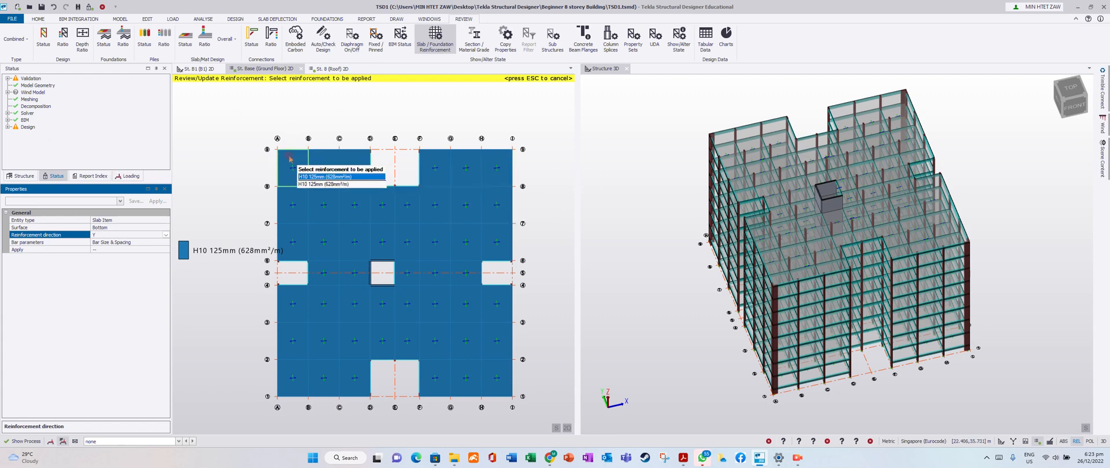
Step: Open the 2D plan of level St. 6 (6) from the structure's list of levels
left_click(21, 175)
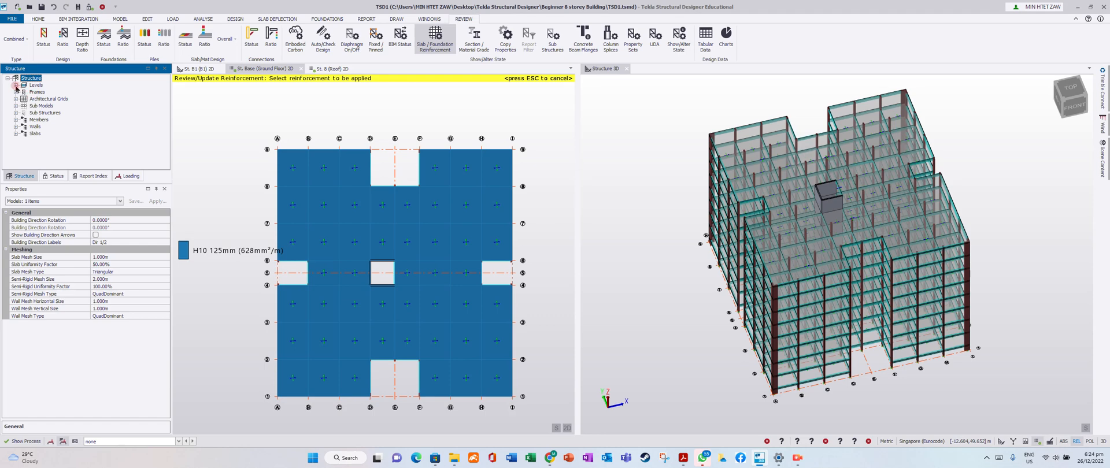
left_click(16, 85)
double_click(48, 107)
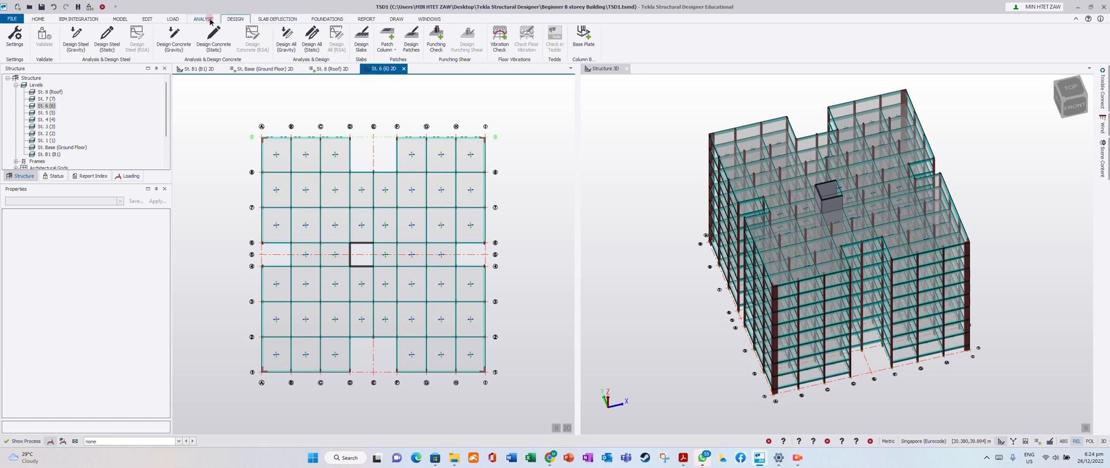
Step: Switch the St. 6 (6) plan to a review view and check its slabs' design status and utilisation ratios
right_click(382, 68)
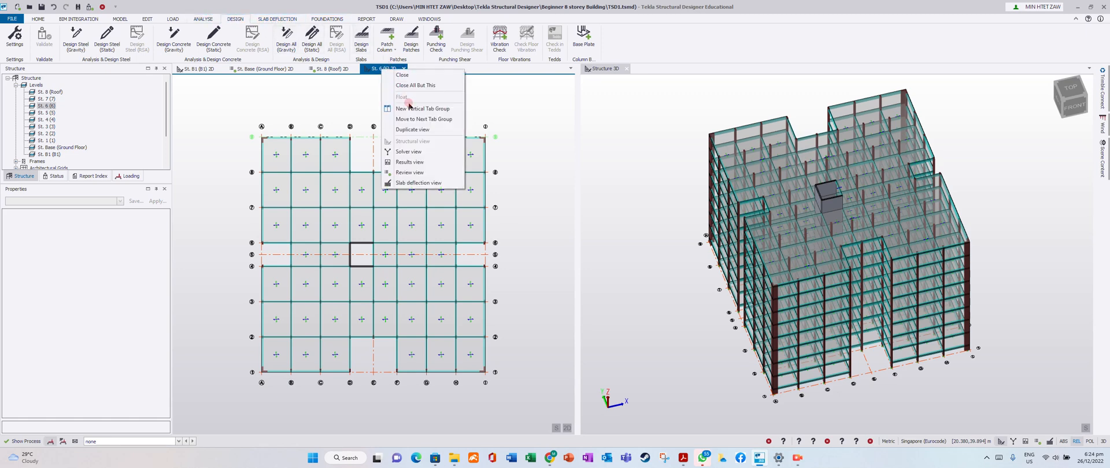
left_click(410, 172)
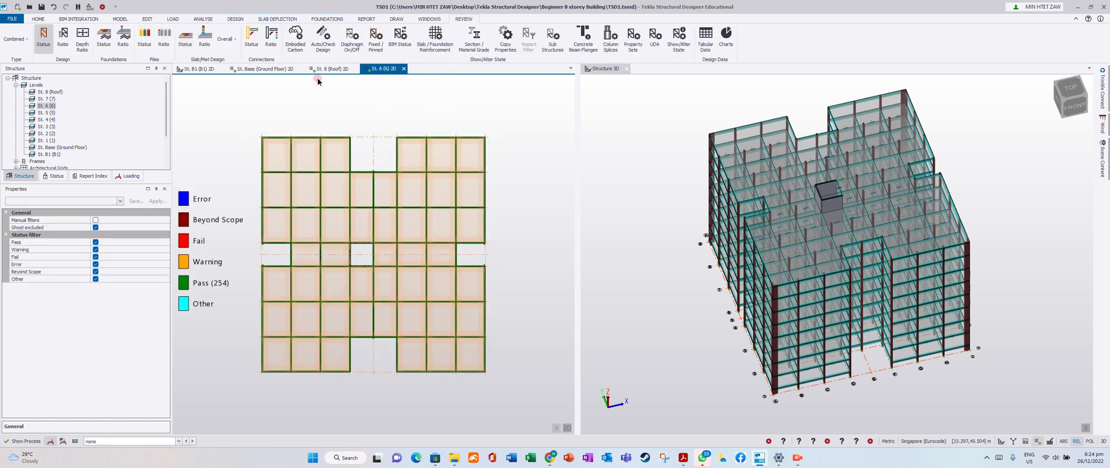
left_click(186, 37)
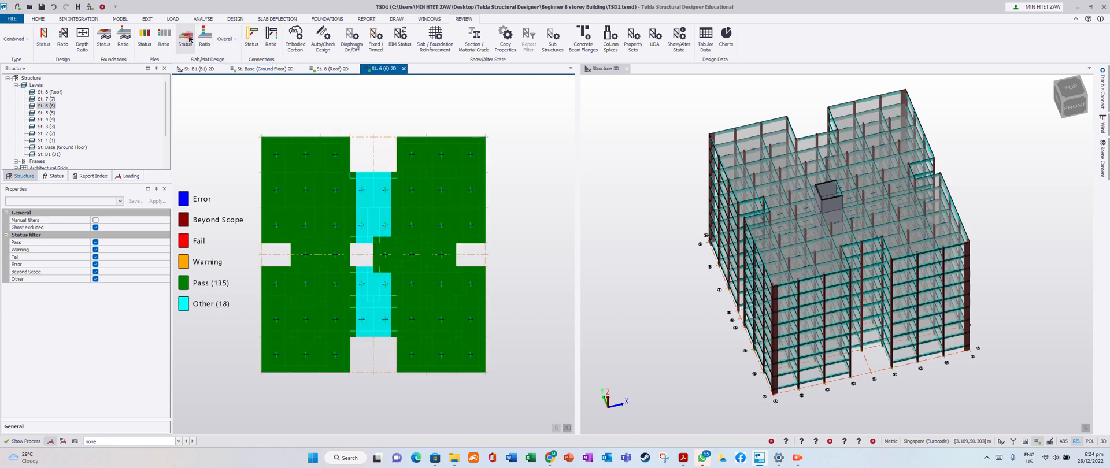
left_click(203, 37)
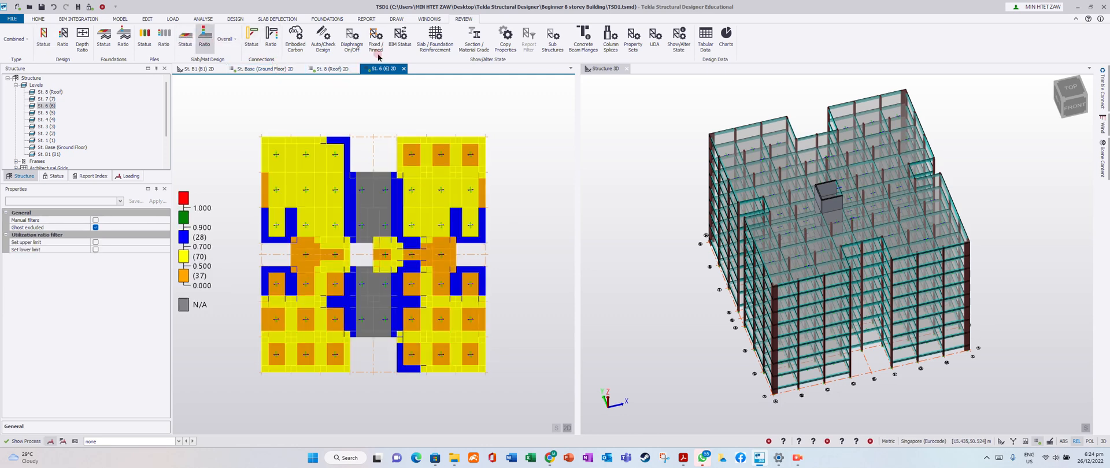
Step: Review the St. 6 slab reinforcement for the bottom surface in the X direction and in the Y direction
left_click(433, 36)
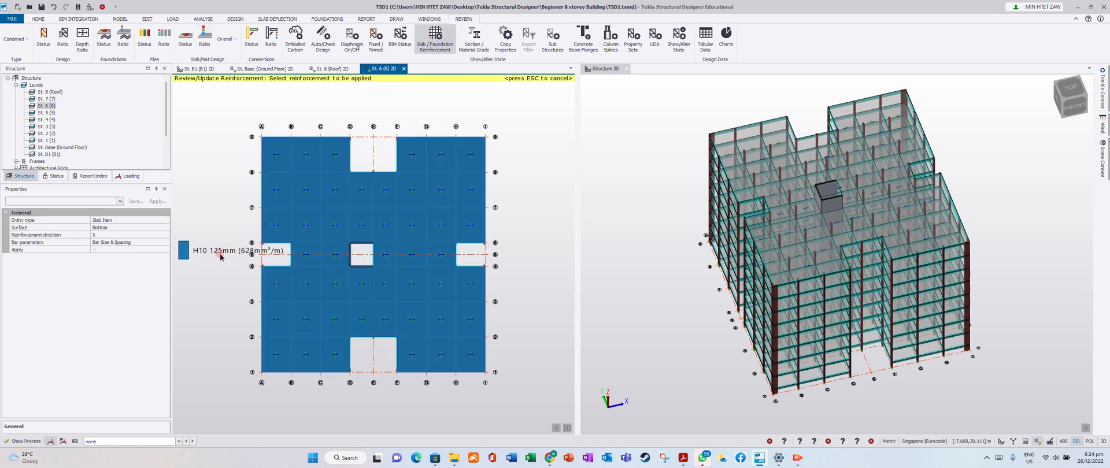
left_click(344, 254)
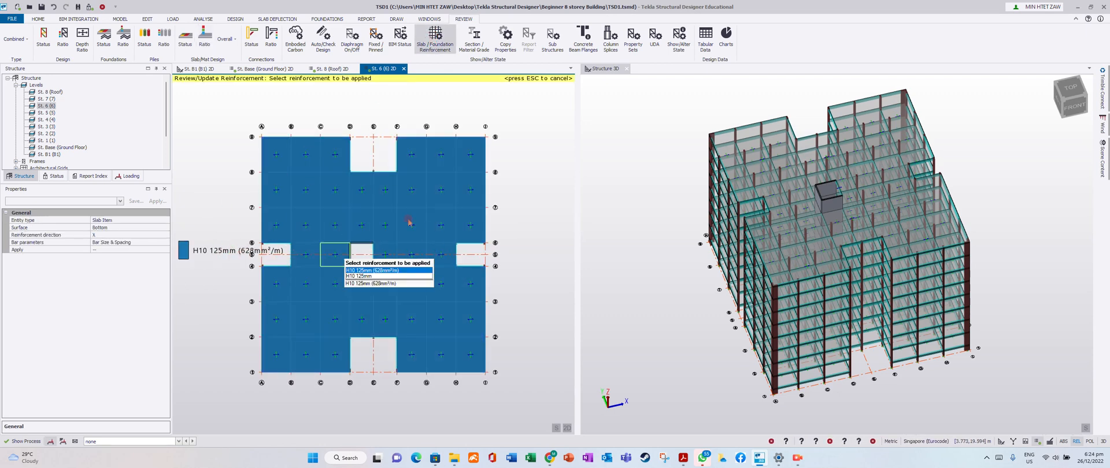
left_click(166, 235)
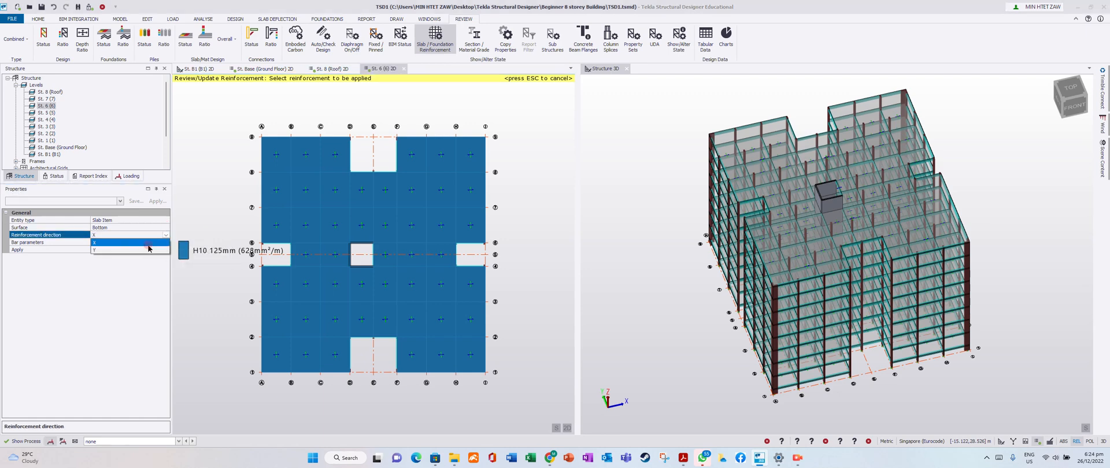
left_click(142, 250)
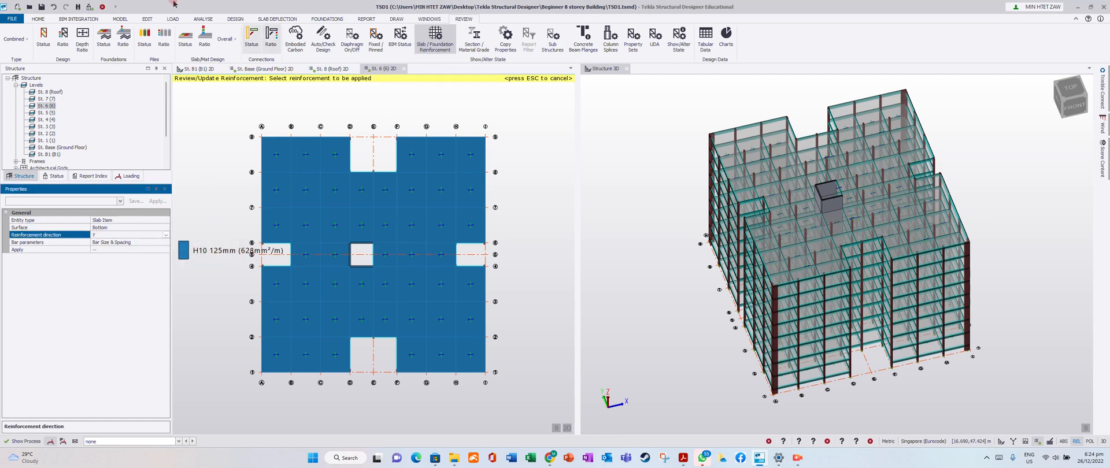
Step: Save the structural model with the completed slab design
left_click(43, 7)
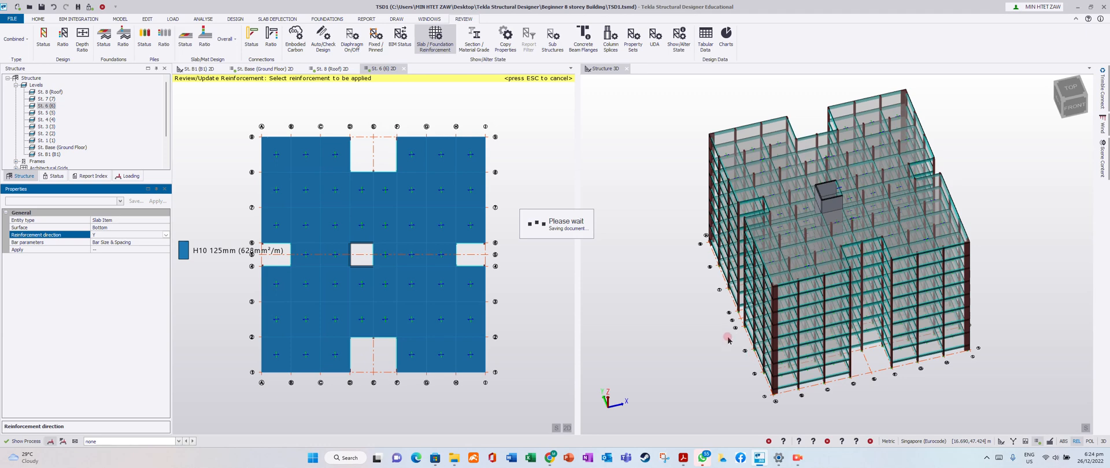
mouse_move(802, 461)
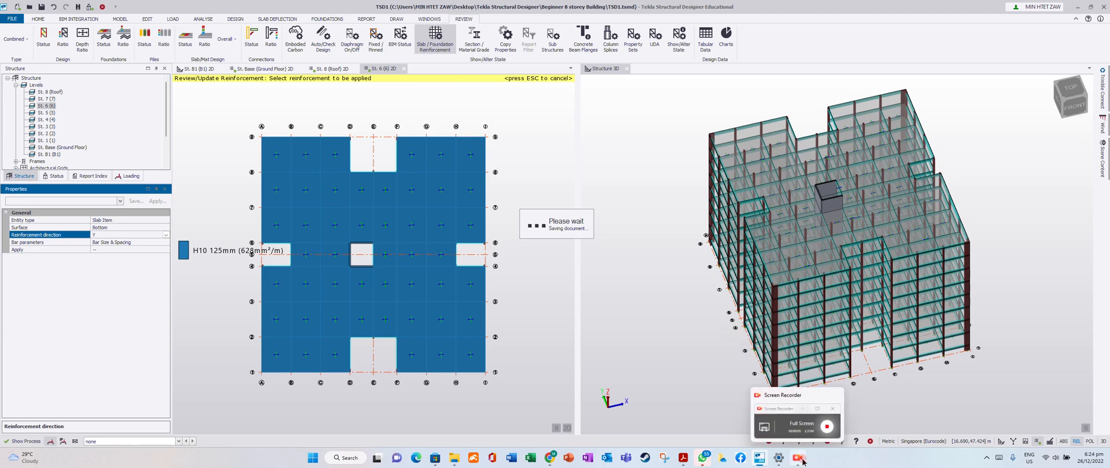